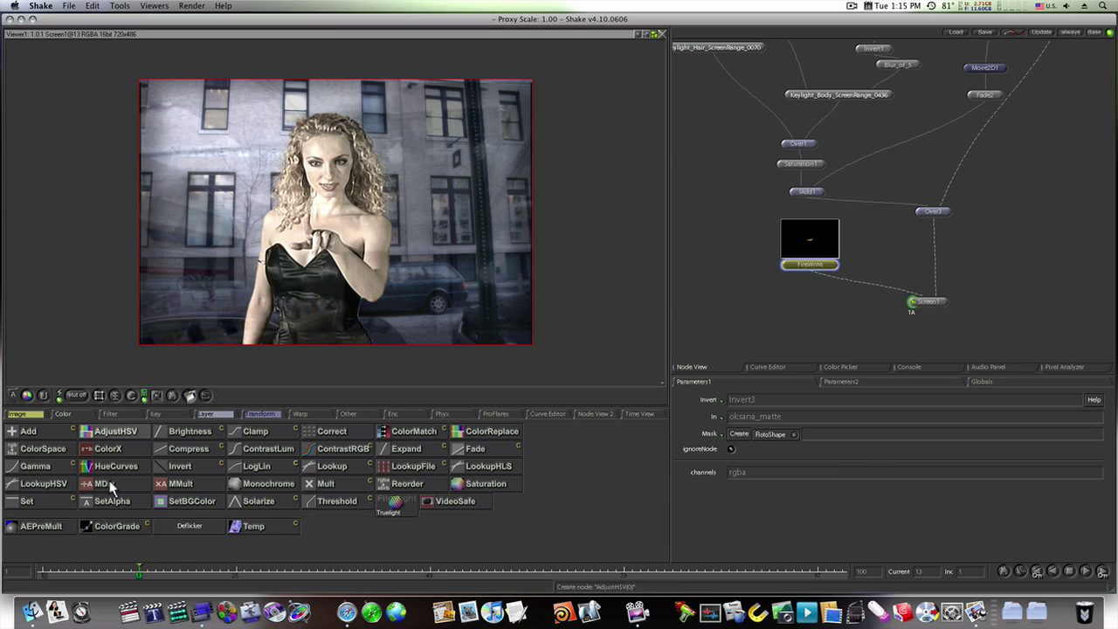
Move to frame 51 and delete the finished composite's node tree and its street node, keeping only the spare source nodes
{"action": "left_click_drag", "start_coordinate": [56, 573], "coordinate": [445, 576]}
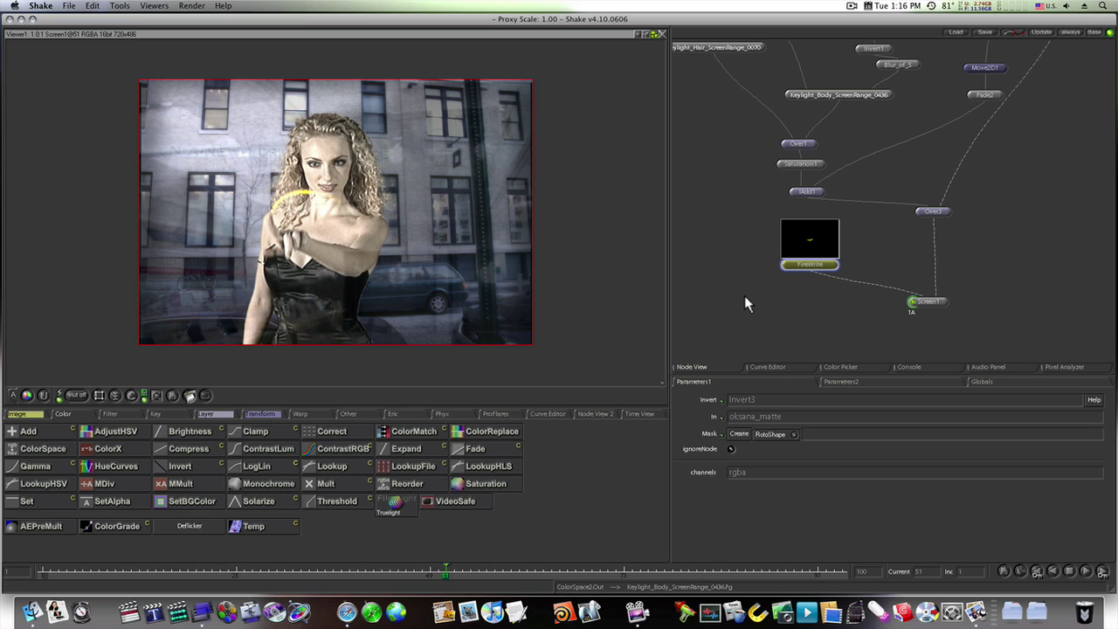
{"action": "key", "text": "space"}
{"action": "scroll", "coordinate": [583, 344], "scroll_direction": "down", "scroll_amount": 3}
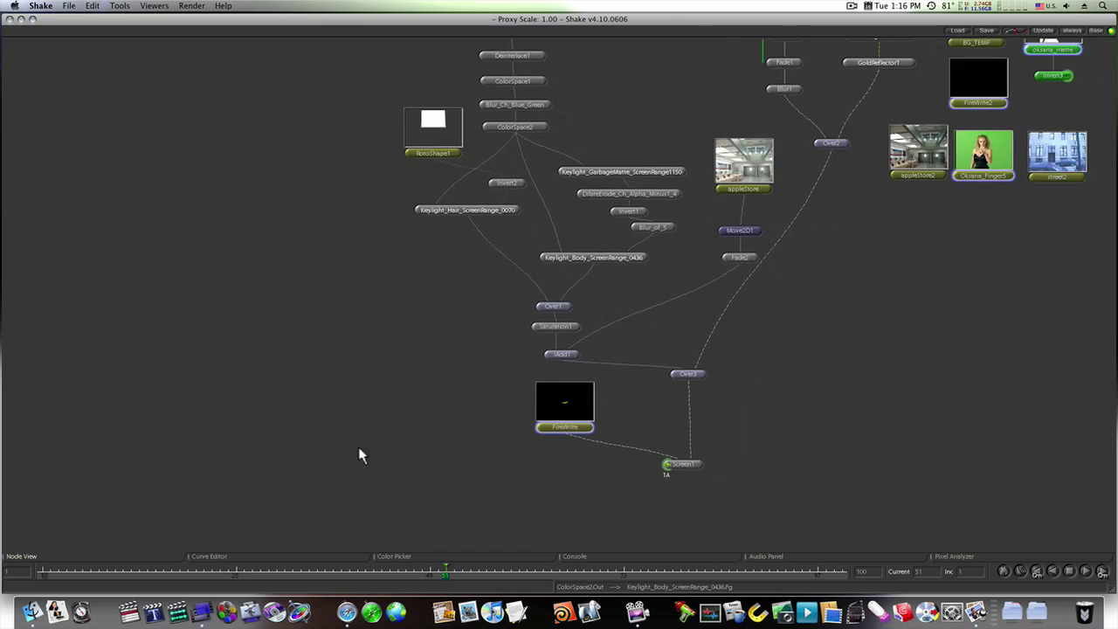
{"action": "scroll", "coordinate": [359, 452], "scroll_direction": "up", "scroll_amount": 2}
{"action": "left_click_drag", "start_coordinate": [656, 342], "coordinate": [656, 433]}
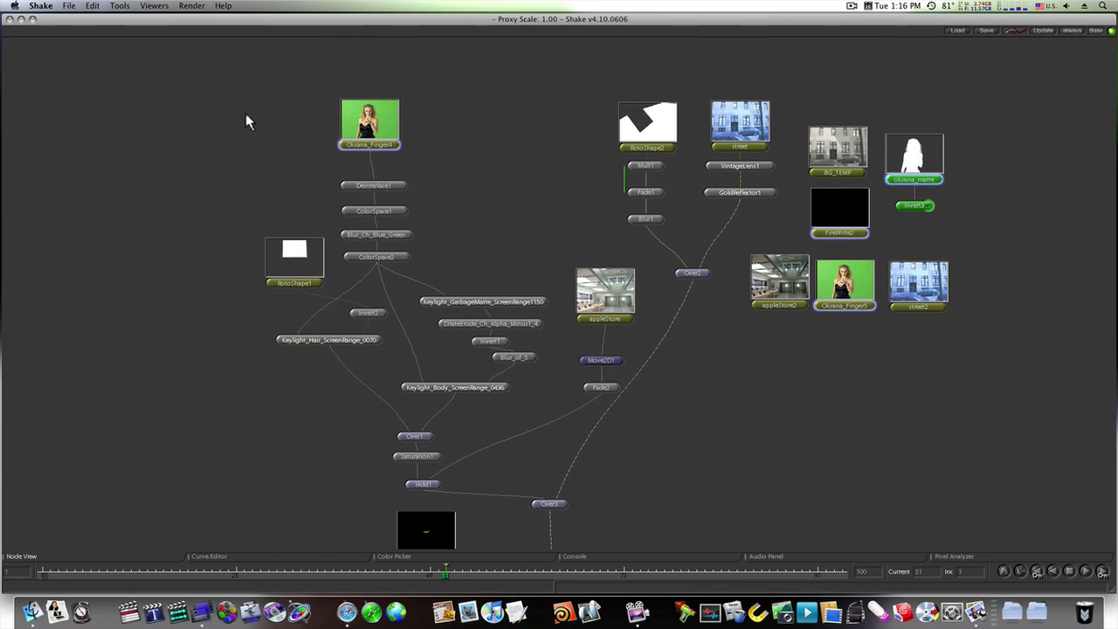
{"action": "left_click_drag", "start_coordinate": [222, 106], "coordinate": [706, 502]}
{"action": "key", "text": "Delete"}
{"action": "left_click_drag", "start_coordinate": [635, 411], "coordinate": [629, 482]}
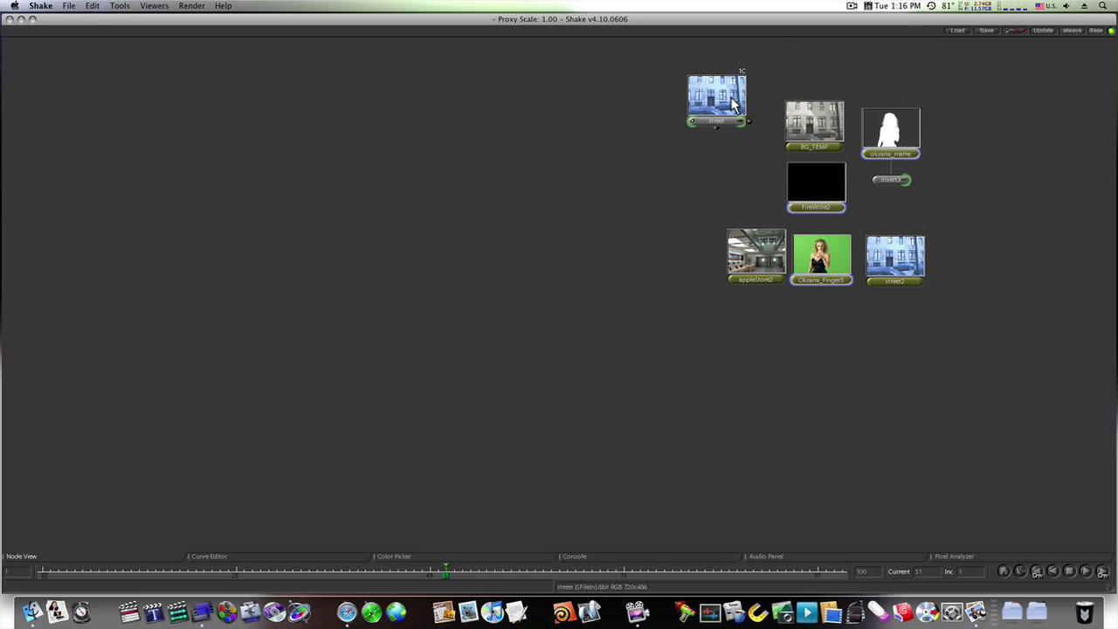
{"action": "key", "text": "Delete"}
{"action": "key", "text": "space"}
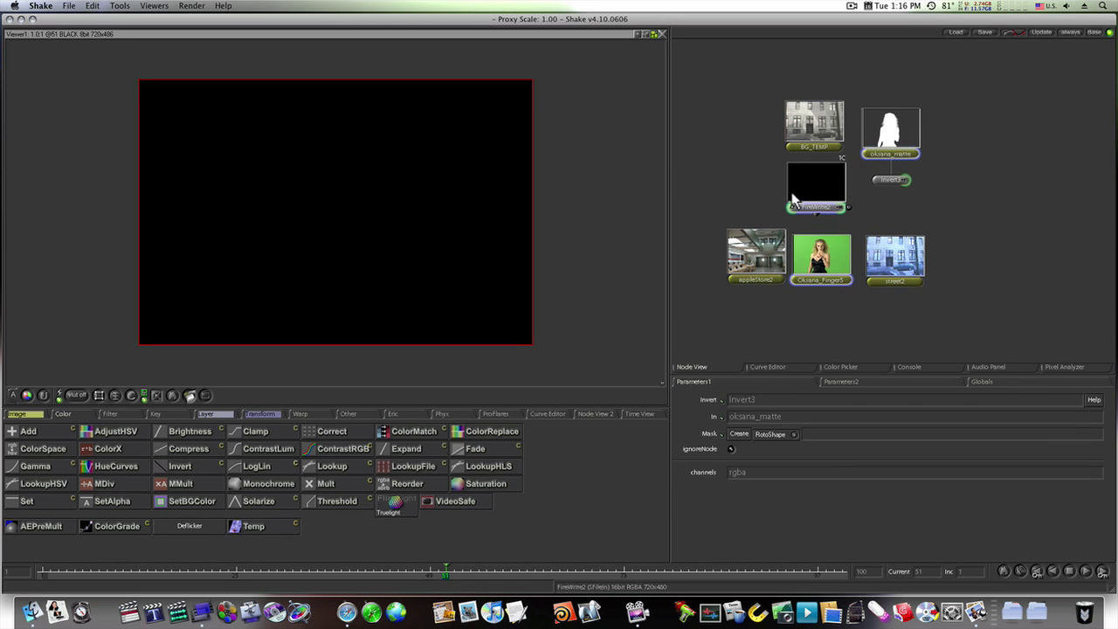
Display the green-screen clip of the woman in the viewer and move its node into empty space away from the other sources
{"action": "left_click_drag", "start_coordinate": [766, 170], "coordinate": [804, 141]}
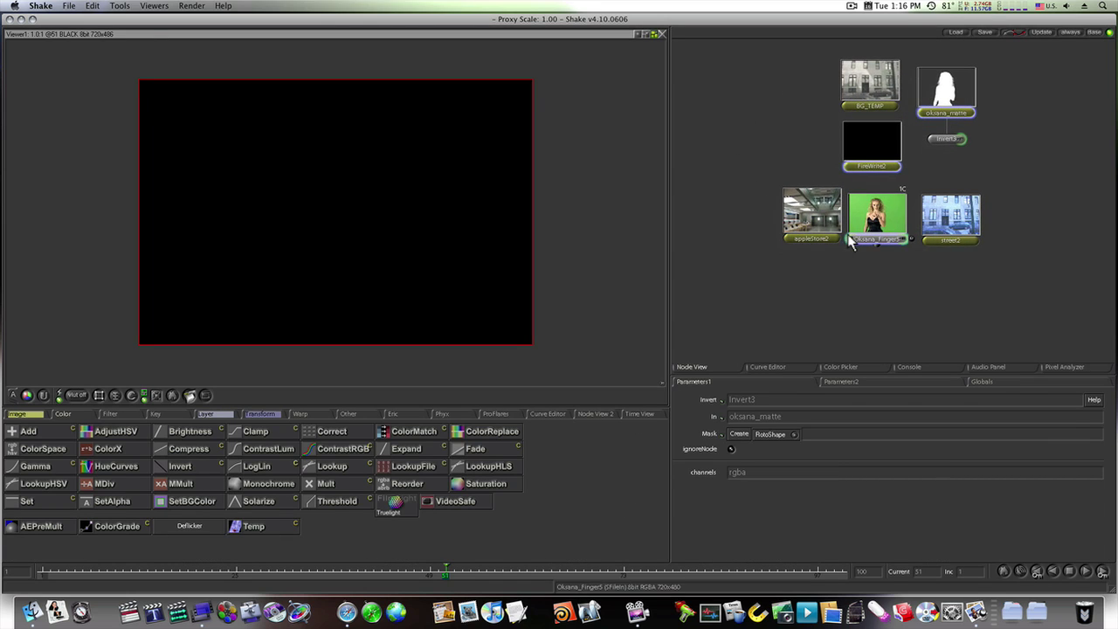
{"action": "left_click", "coordinate": [870, 237]}
{"action": "left_click_drag", "start_coordinate": [871, 231], "coordinate": [720, 105]}
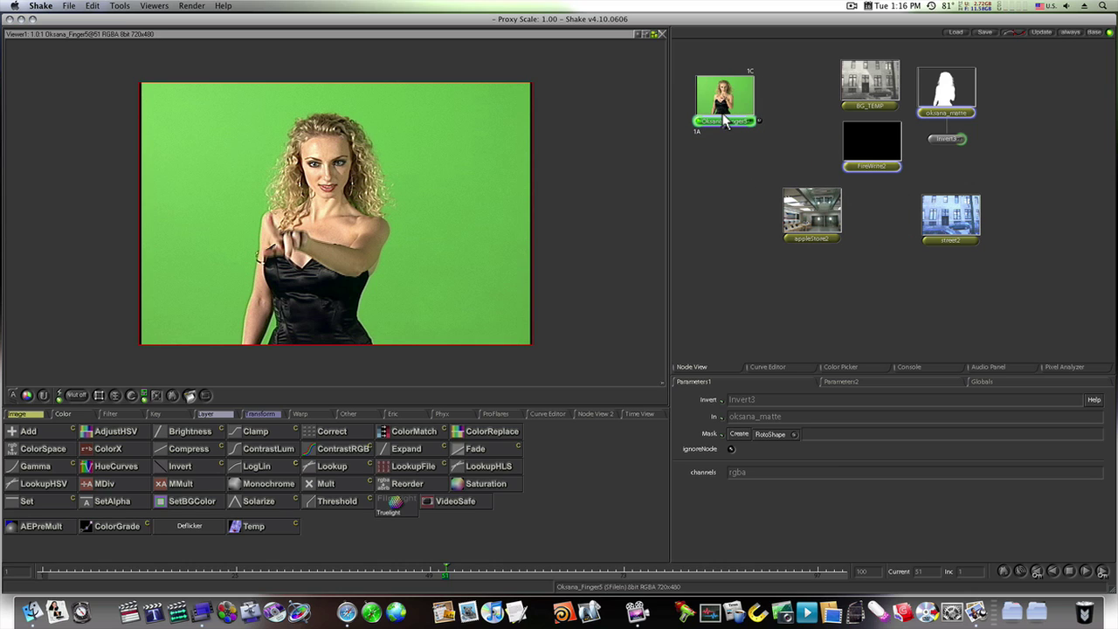
Add a DeInterlace node with mode blur to the green-screen clip, and move the appleStore2 node out of the way
{"action": "left_click", "coordinate": [347, 413]}
{"action": "left_click", "coordinate": [310, 431]}
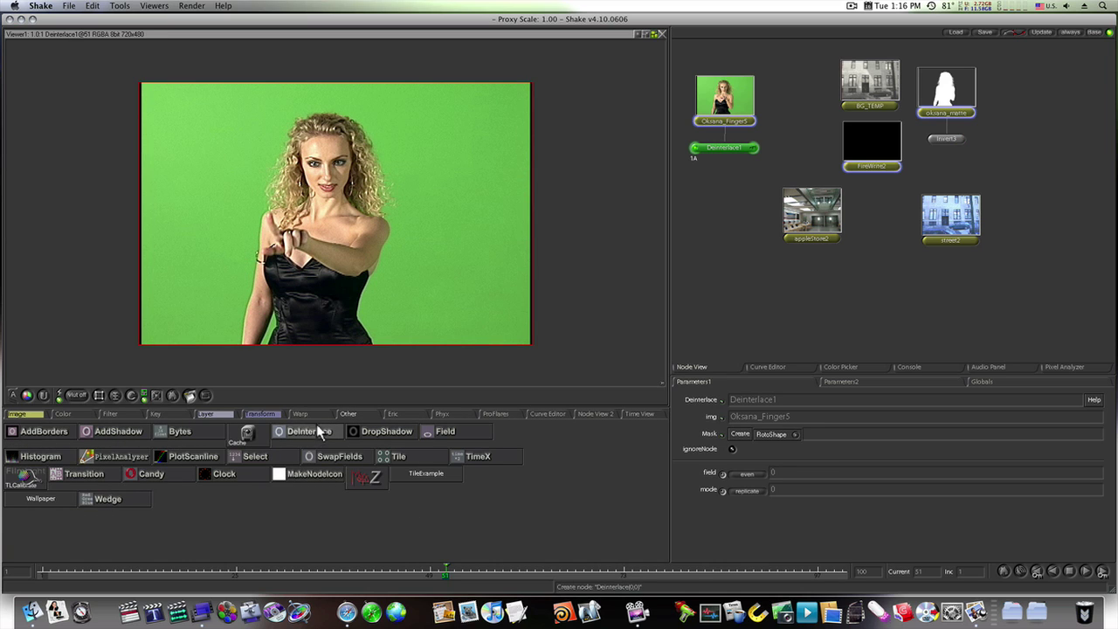
{"action": "left_click_drag", "start_coordinate": [812, 214], "coordinate": [1007, 135]}
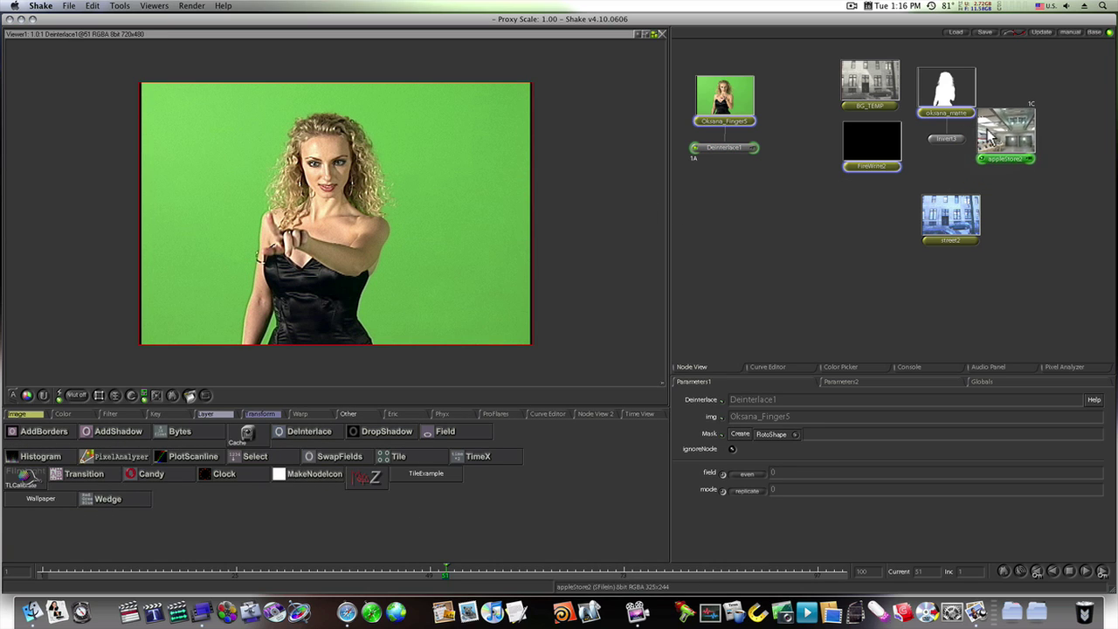
{"action": "left_click", "coordinate": [756, 491]}
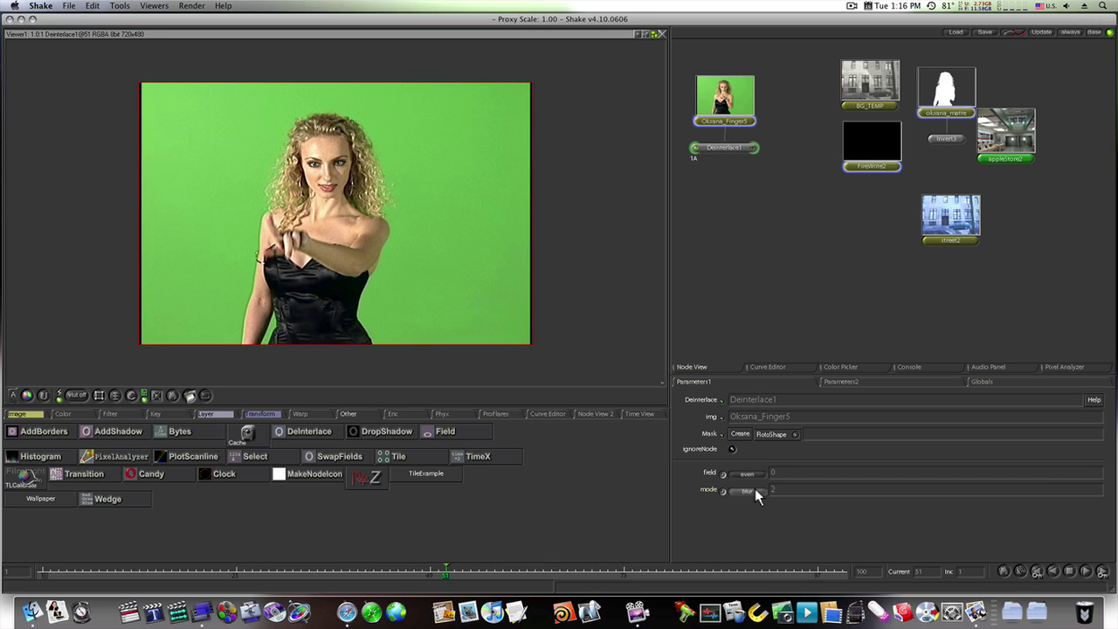
Go to frame 1 and examine the deinterlaced footage of the woman up close
{"action": "left_click", "coordinate": [42, 572]}
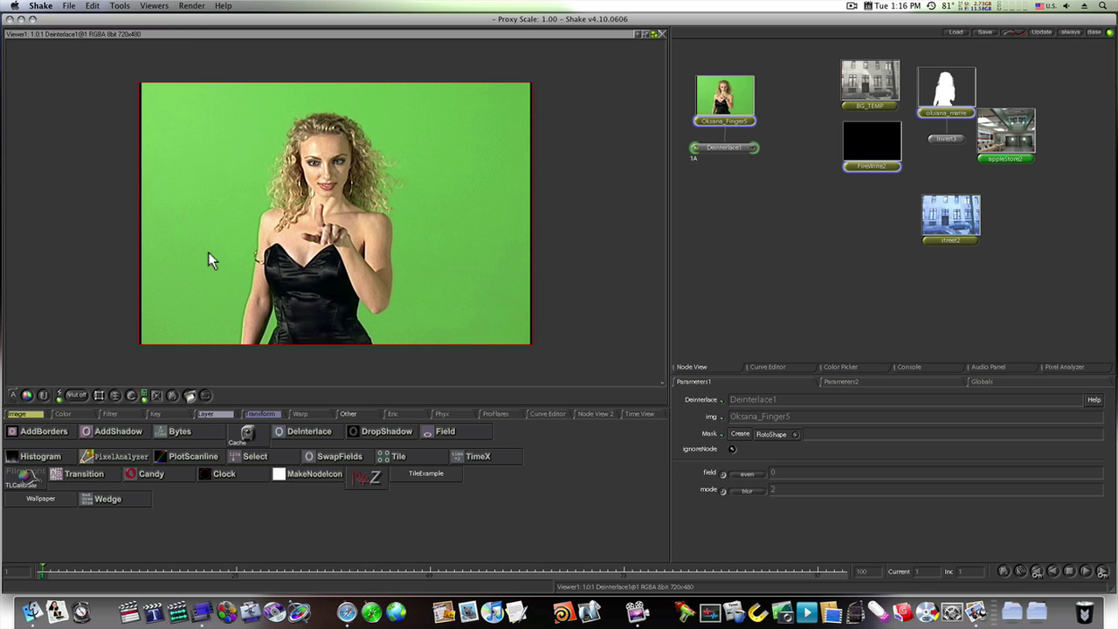
{"action": "scroll", "coordinate": [208, 252], "scroll_direction": "up", "scroll_amount": 5}
{"action": "scroll", "coordinate": [428, 274], "scroll_direction": "down", "scroll_amount": 4}
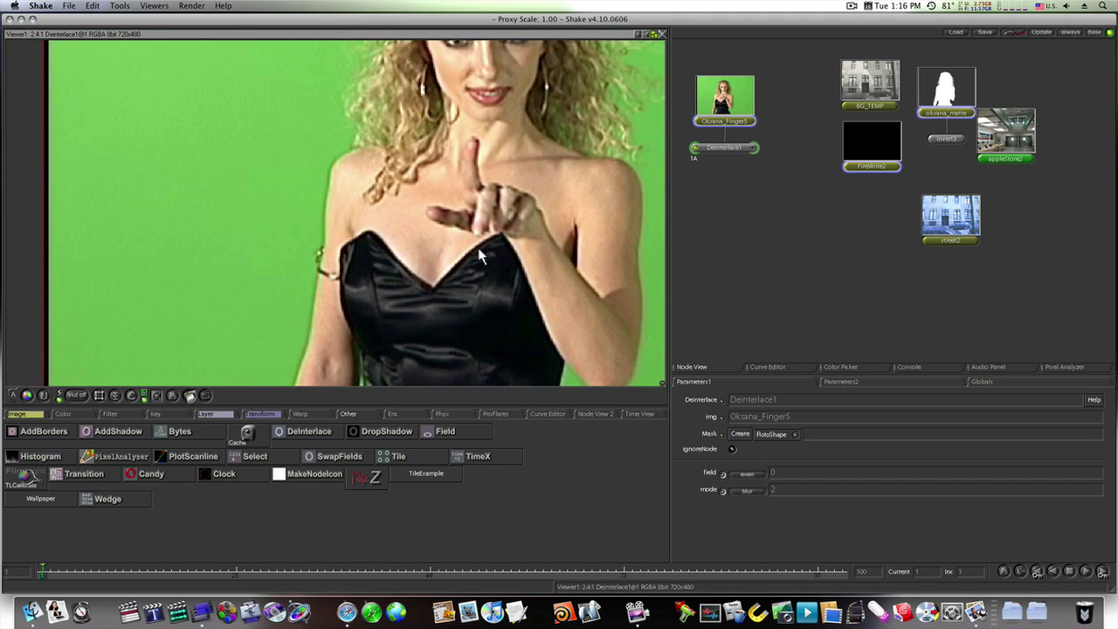
{"action": "scroll", "coordinate": [478, 218], "scroll_direction": "down", "scroll_amount": 2}
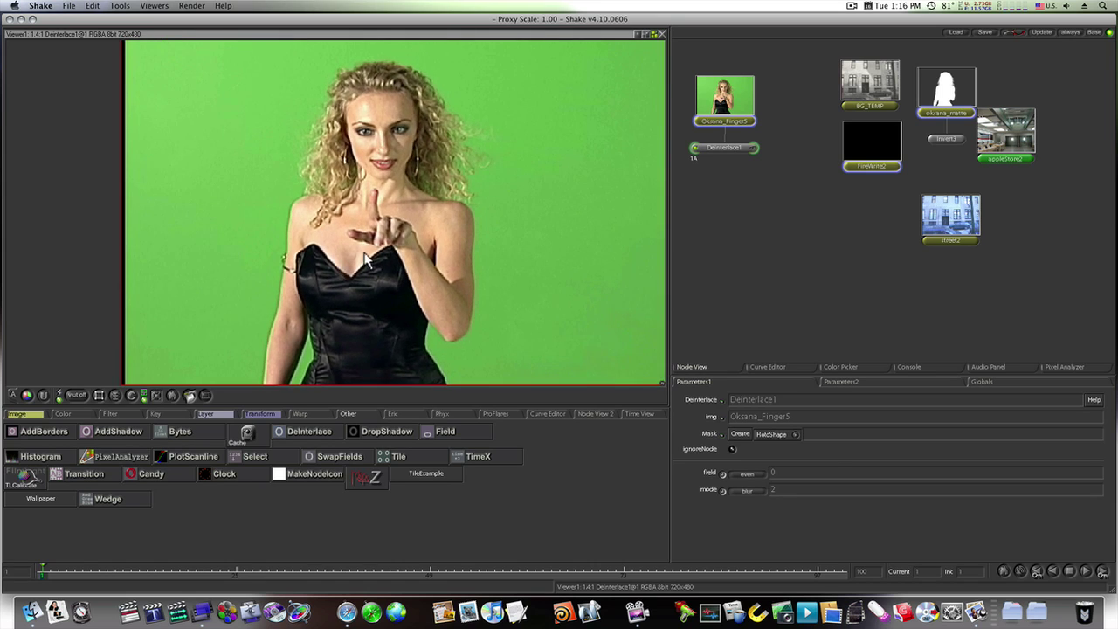
{"action": "left_click_drag", "start_coordinate": [478, 210], "coordinate": [439, 210]}
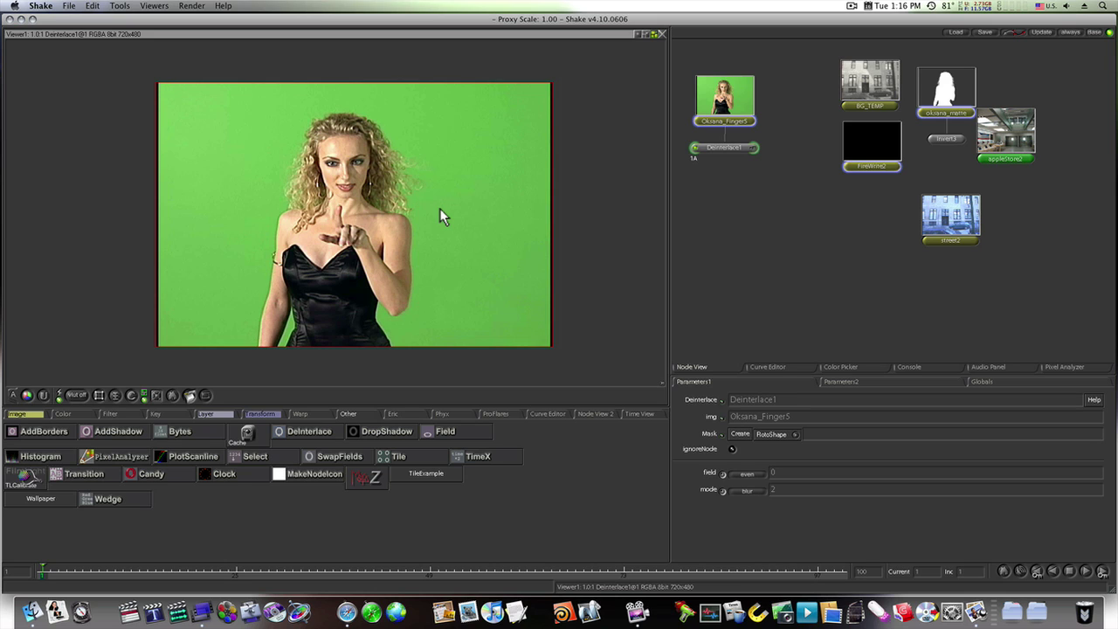
Add a ColorSpace node after the Deinterlace node and set its outSpace to yuv
{"action": "left_click", "coordinate": [721, 148]}
{"action": "left_click", "coordinate": [65, 414]}
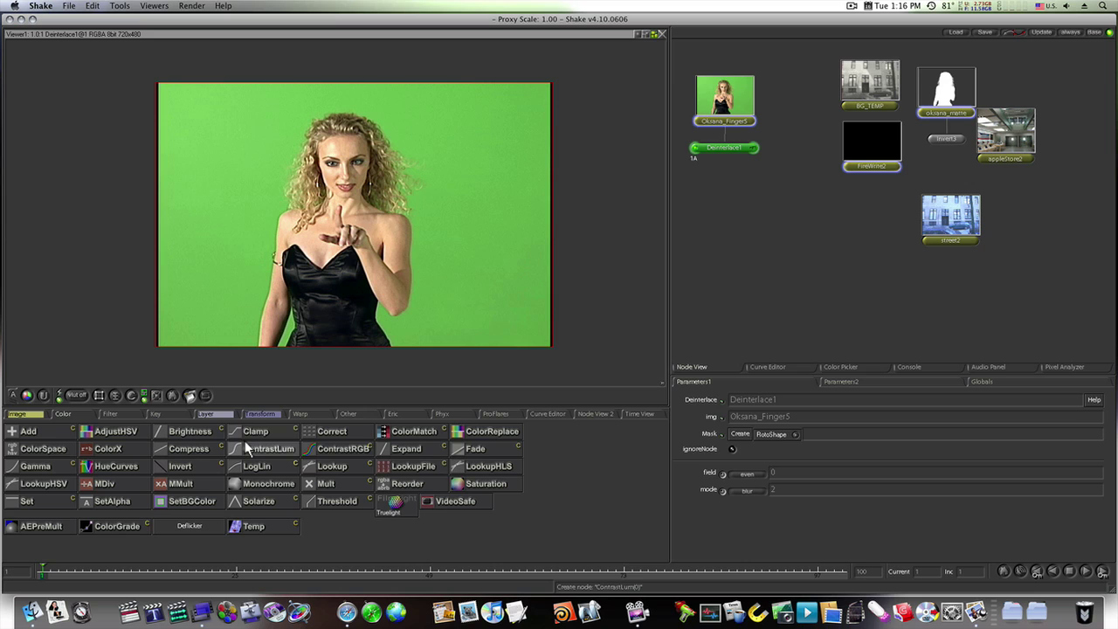
{"action": "left_click", "coordinate": [68, 447]}
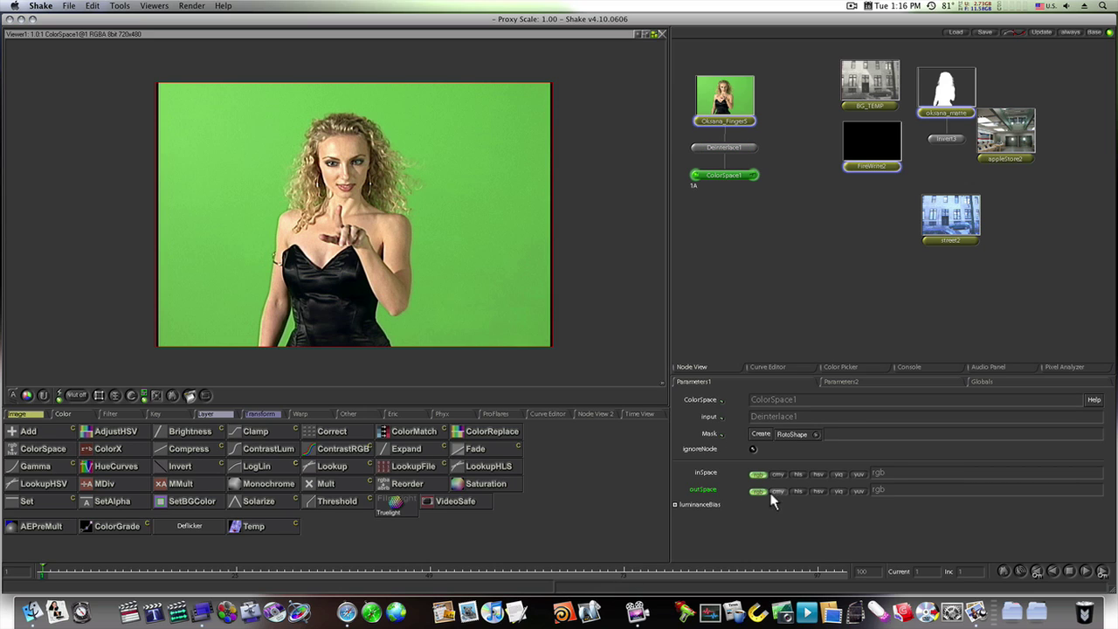
{"action": "left_click", "coordinate": [859, 492]}
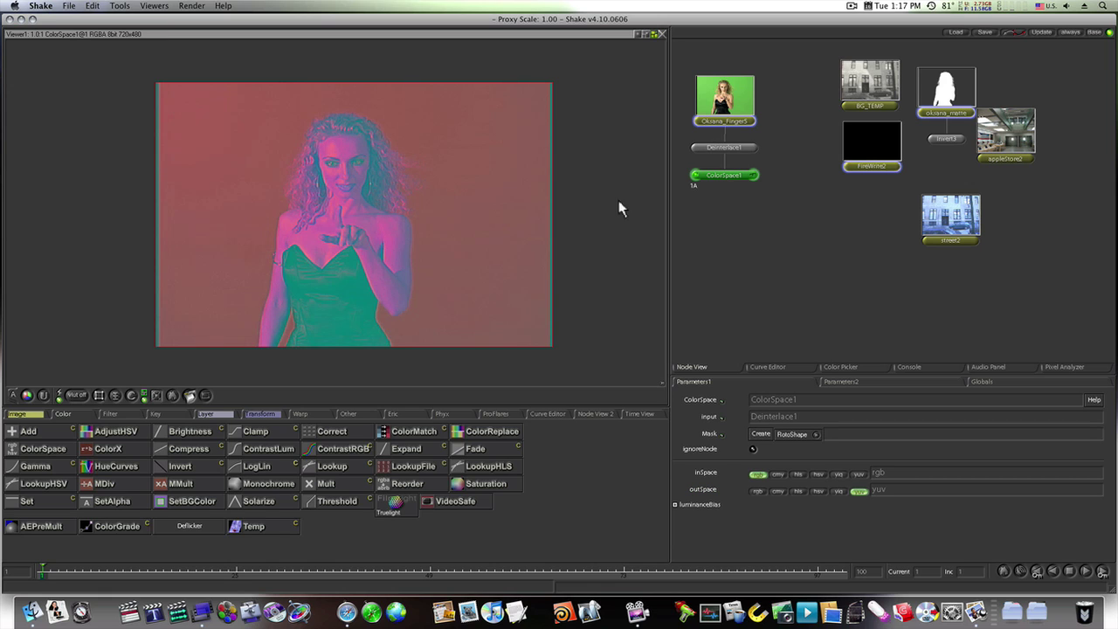
Add a Blur node after the ColorSpace node, limited to channels bg, with 10 pixels of blur
{"action": "left_click", "coordinate": [120, 414]}
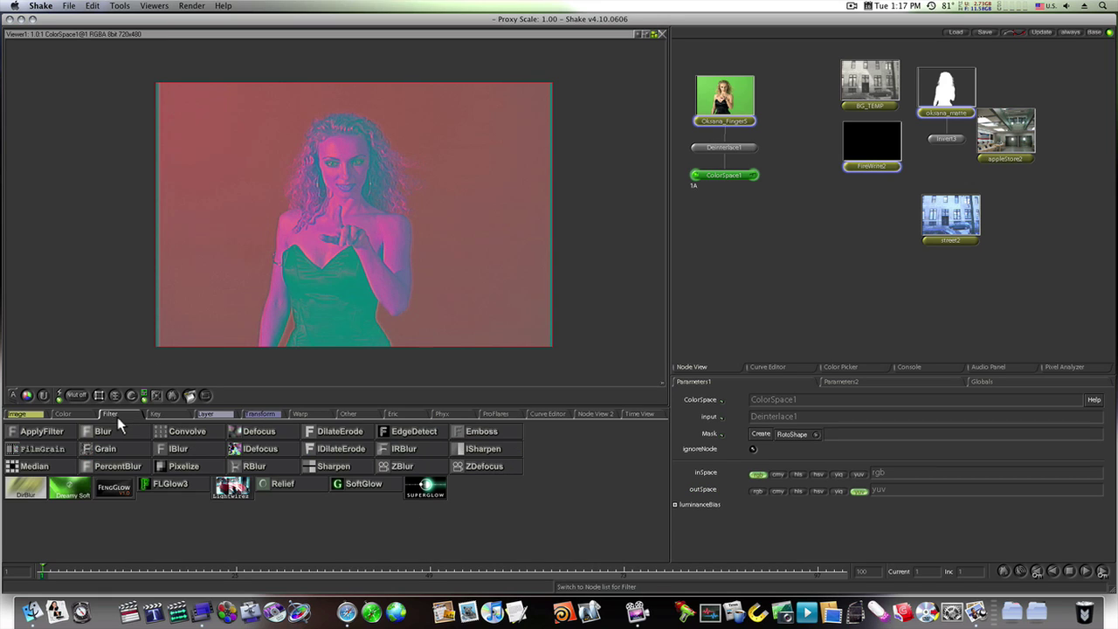
{"action": "left_click", "coordinate": [116, 428]}
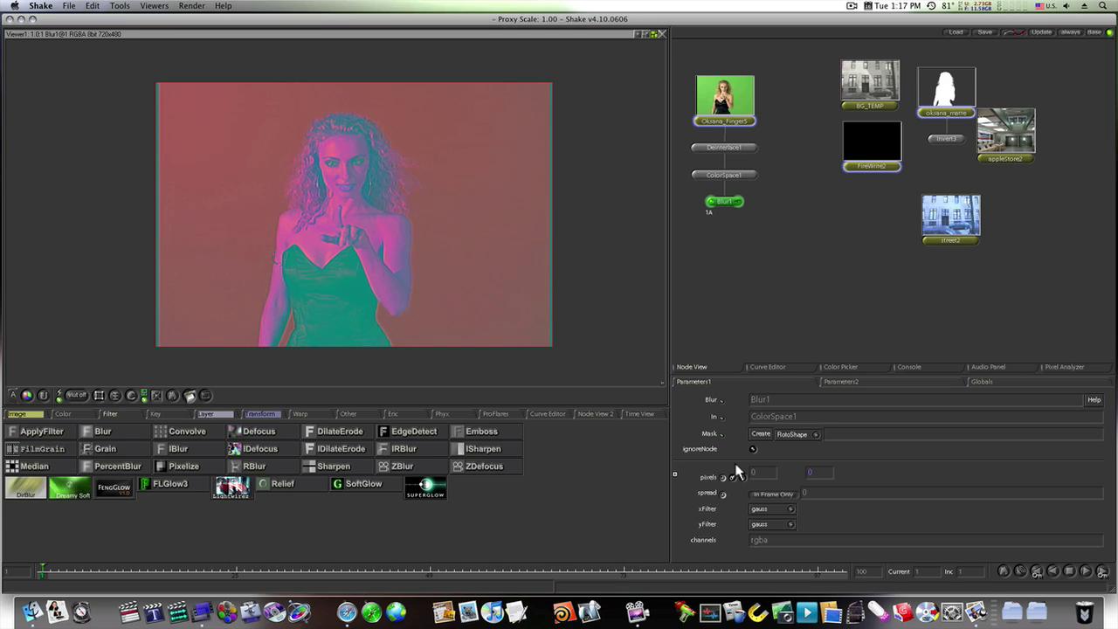
{"action": "left_click", "coordinate": [780, 544]}
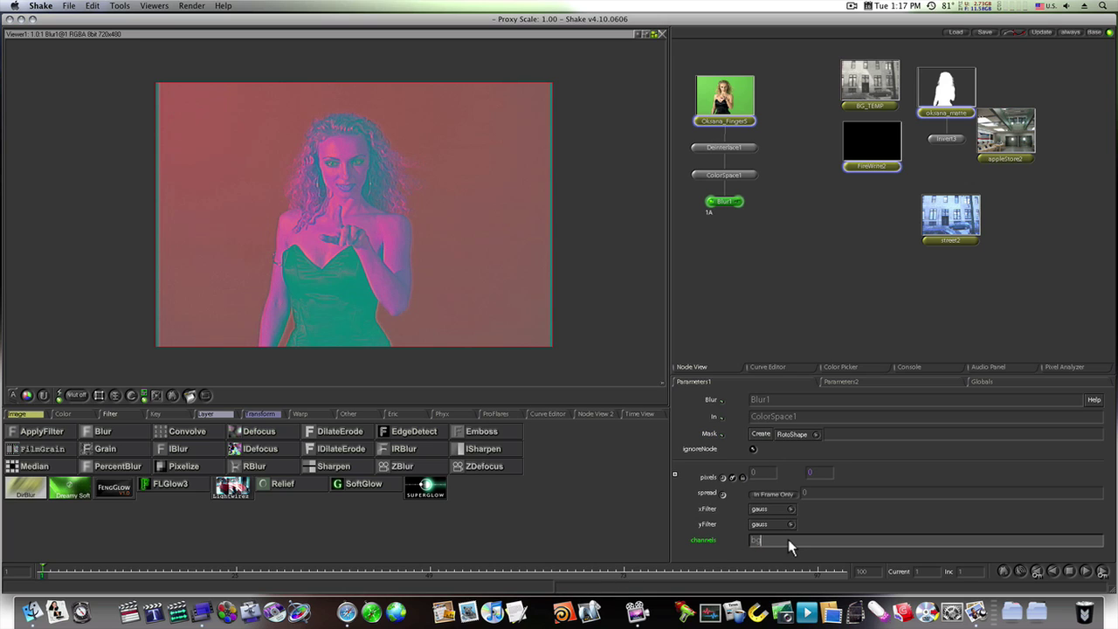
{"action": "key", "text": "Return"}
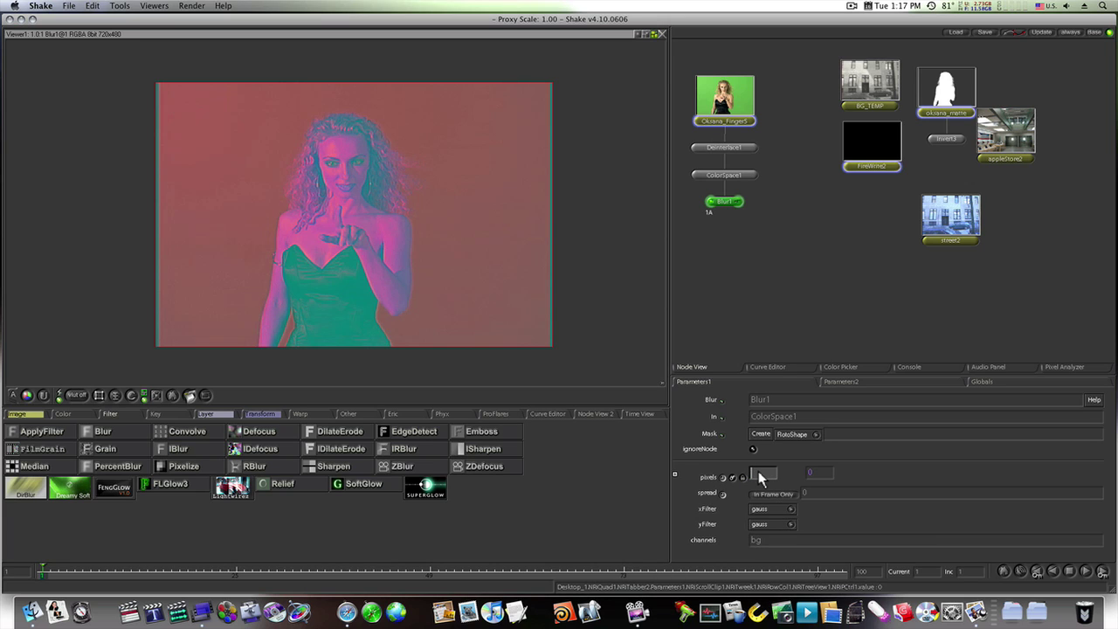
{"action": "left_click", "coordinate": [759, 471]}
{"action": "type", "text": "10"}
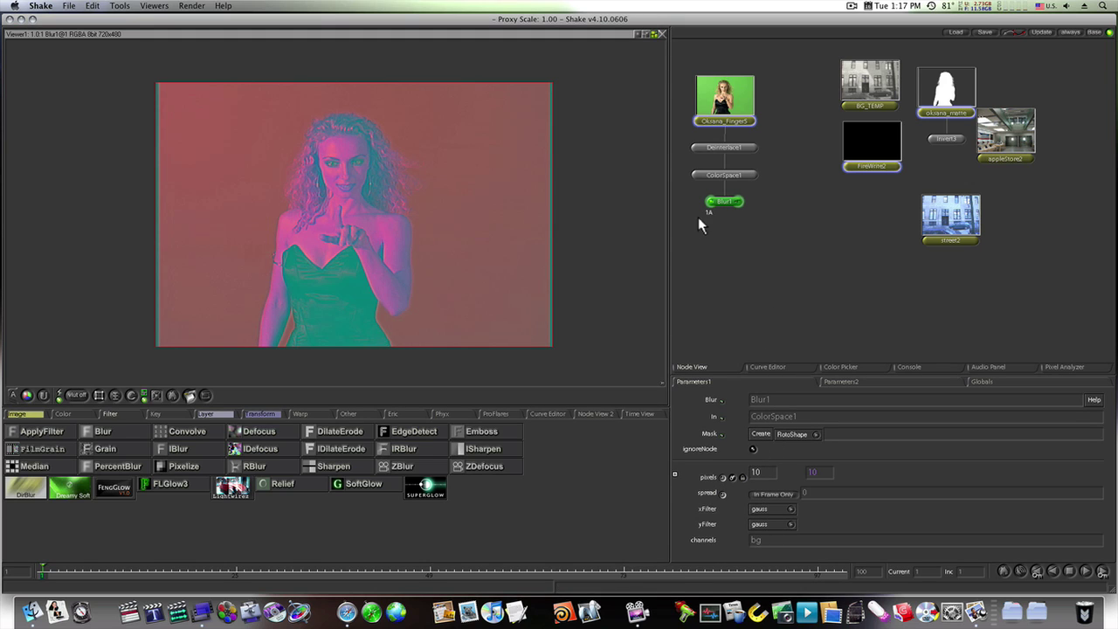
Add a second ColorSpace node after the blur with inSpace yuv to convert the image back to rgb
{"action": "left_click", "coordinate": [69, 415]}
{"action": "left_click", "coordinate": [58, 449]}
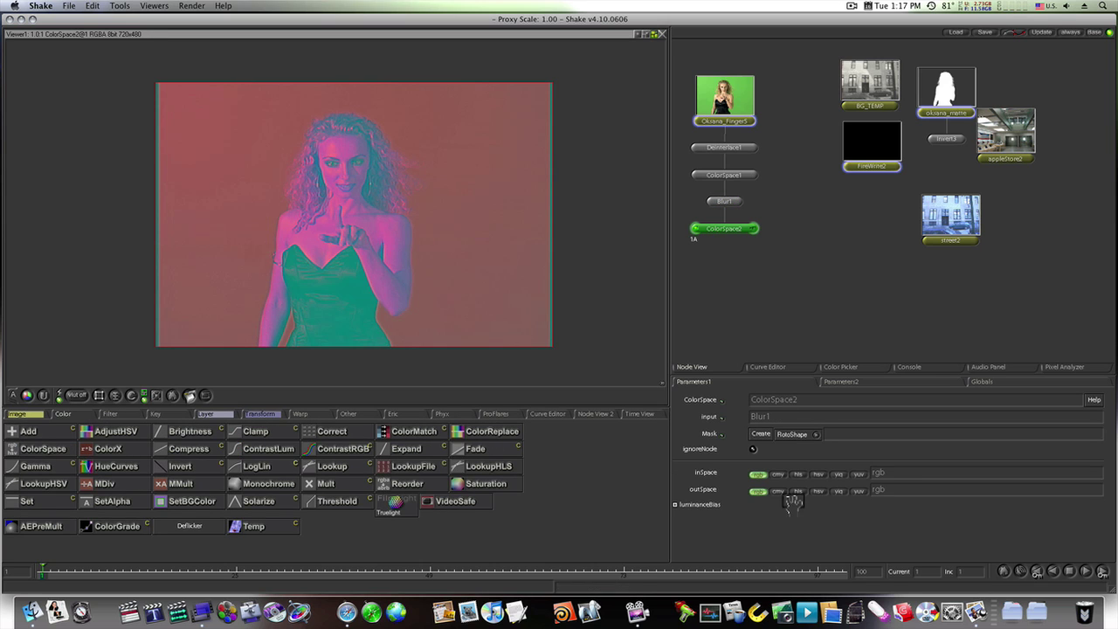
{"action": "left_click", "coordinate": [858, 474]}
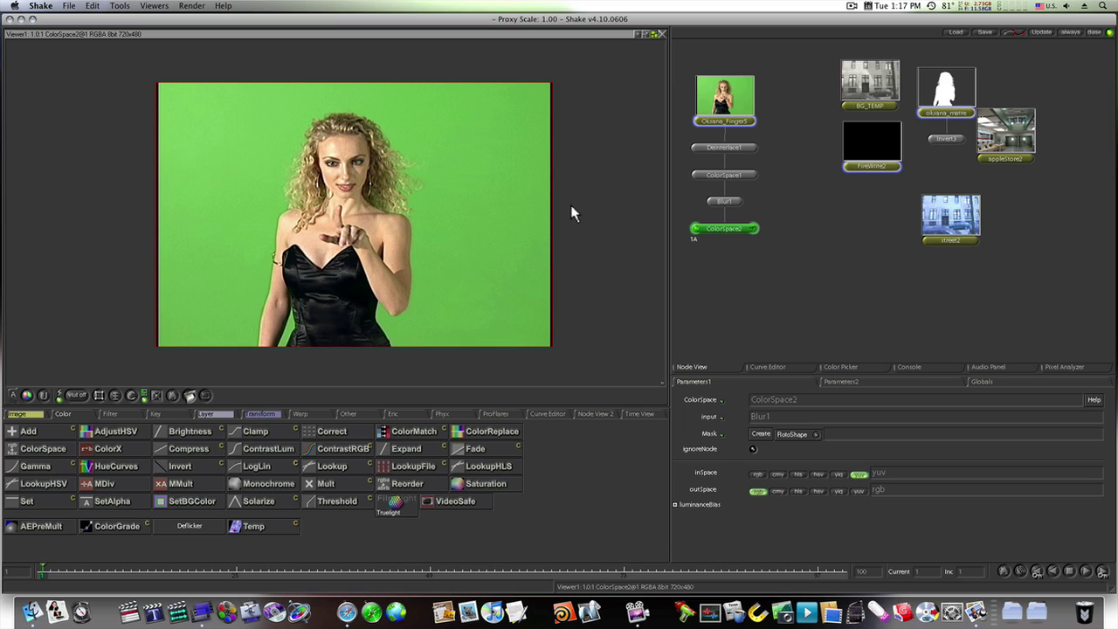
Toggle the two ColorSpace nodes and the Blur node off and on to compare the footage with and without chroma blurring
{"action": "left_click_drag", "start_coordinate": [774, 171], "coordinate": [734, 249]}
{"action": "key", "text": "i"}
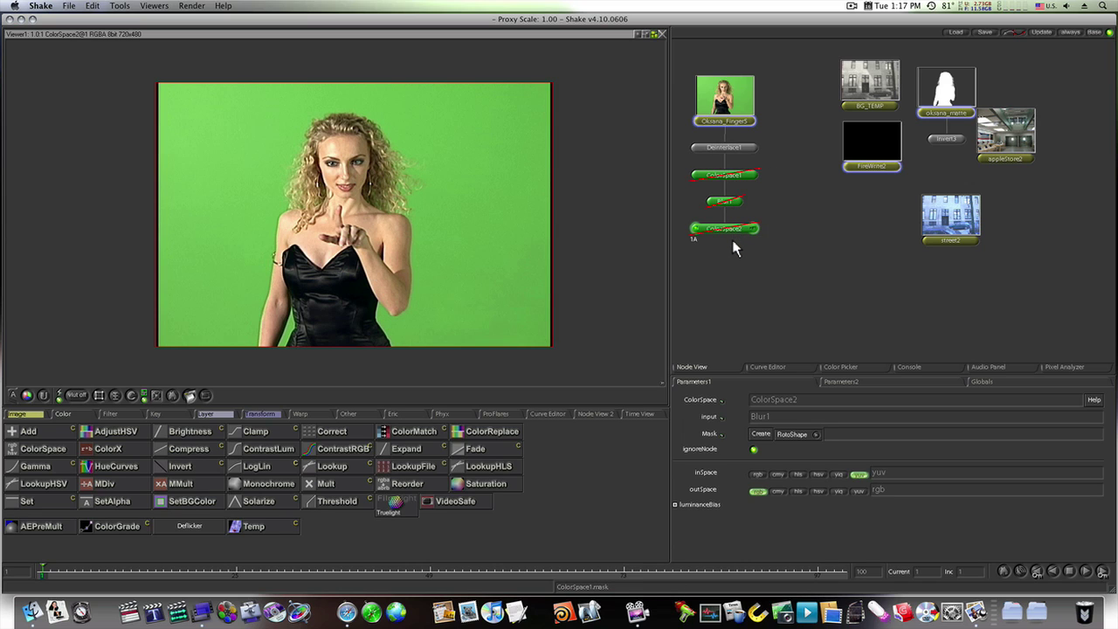
{"action": "key", "text": "i"}
{"action": "key", "text": "i"}
{"action": "key", "text": "i"}
Add a Keylight node after the second ColorSpace node and enlarge the area showing its parameters
{"action": "left_click", "coordinate": [734, 234]}
{"action": "left_click", "coordinate": [175, 415]}
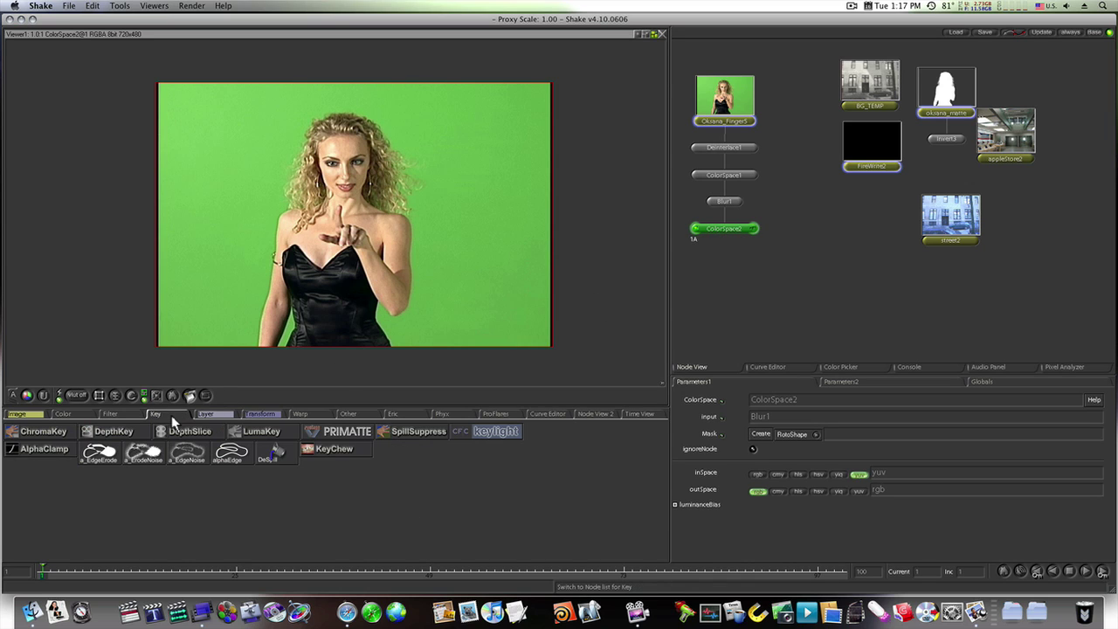
{"action": "left_click", "coordinate": [460, 431]}
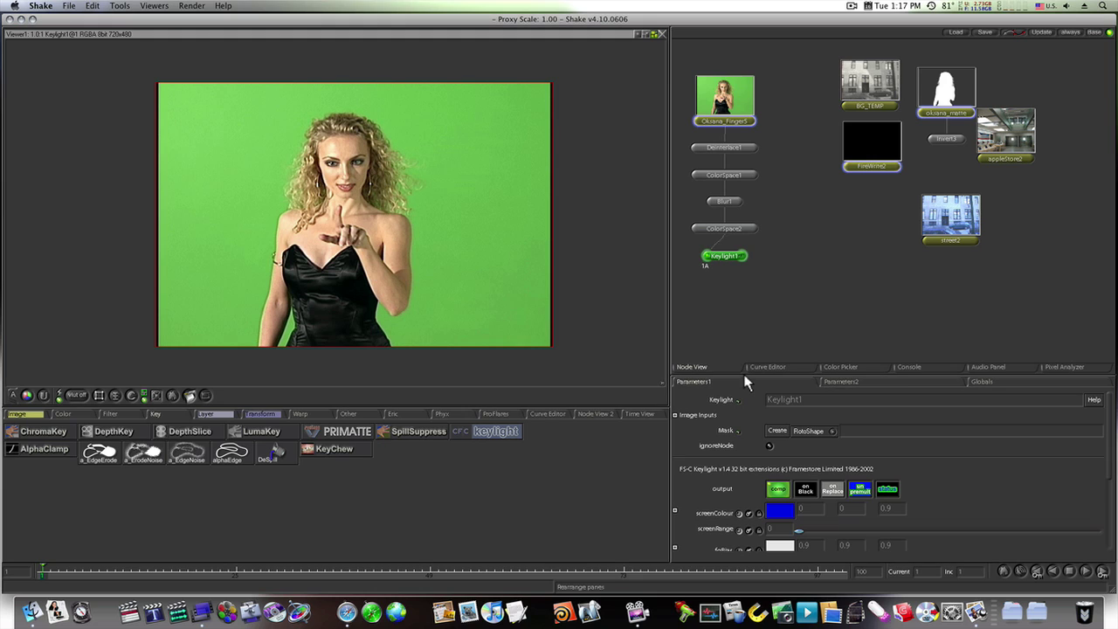
{"action": "left_click_drag", "start_coordinate": [745, 362], "coordinate": [746, 300]}
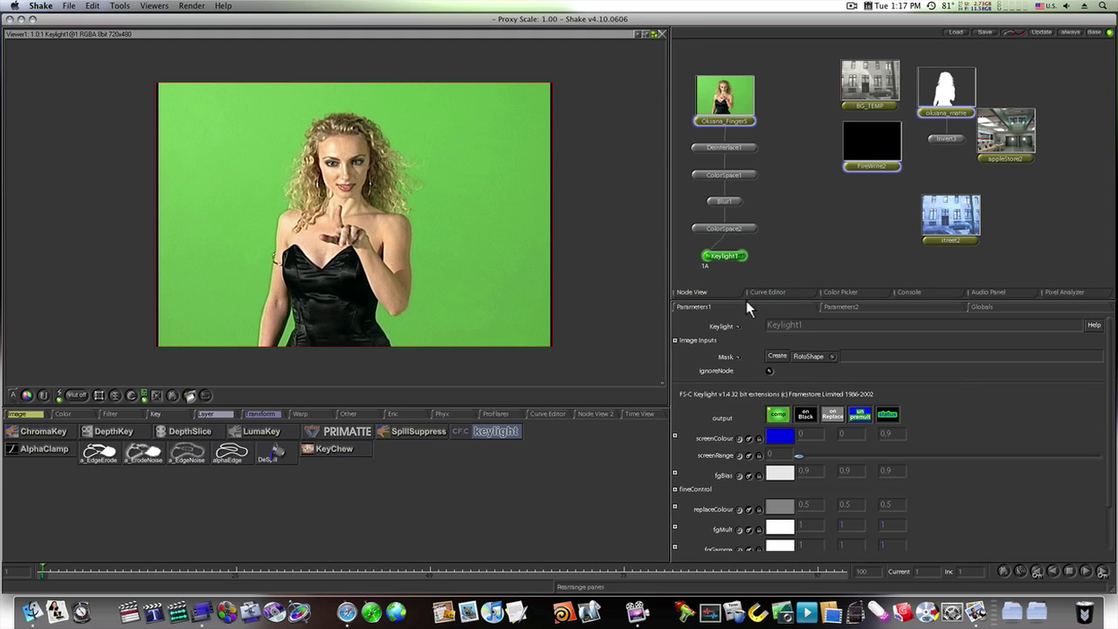
Set Keylight's screenColour to an average green sampled from the backdrop around the woman
{"action": "left_click", "coordinate": [786, 442]}
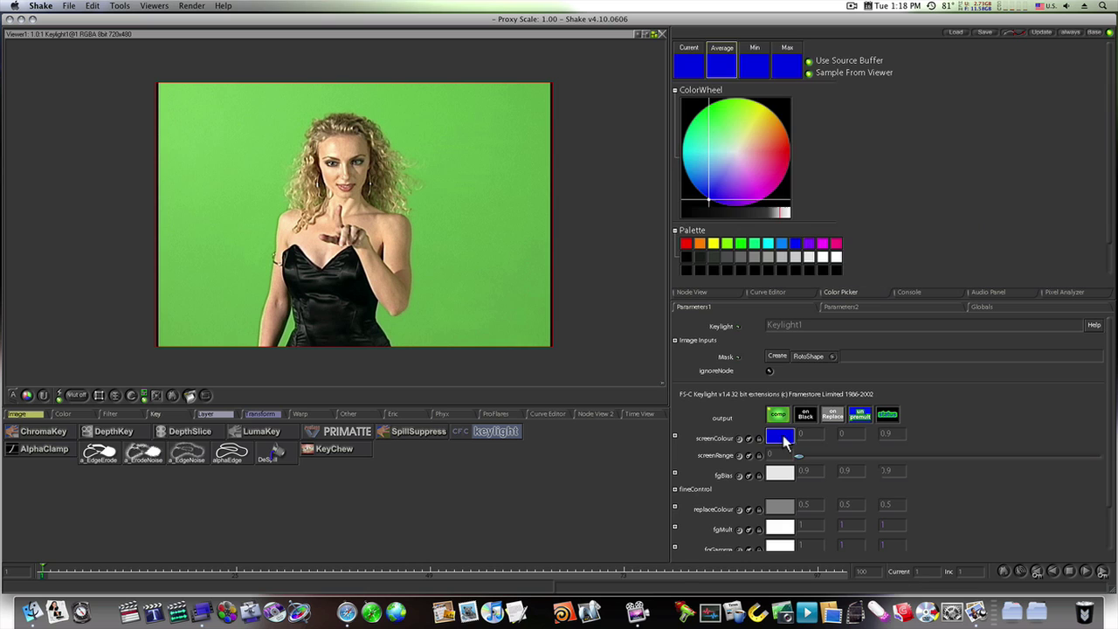
{"action": "left_click_drag", "start_coordinate": [499, 245], "coordinate": [445, 100]}
{"action": "mouse_move", "coordinate": [358, 66]}
{"action": "left_mouse_down"}
{"action": "mouse_move", "coordinate": [200, 143]}
{"action": "mouse_move", "coordinate": [212, 300]}
{"action": "left_mouse_up"}
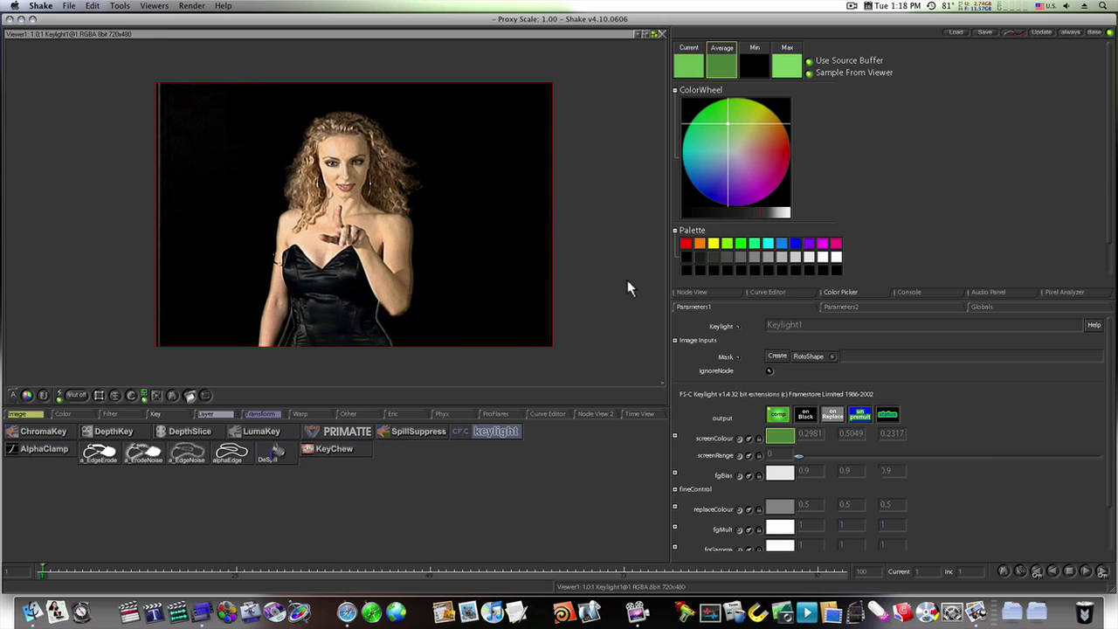
Set Keylight's screenRange to about 0.0278 and offset the Keylight node slightly from the node column
{"action": "mouse_move", "coordinate": [799, 459]}
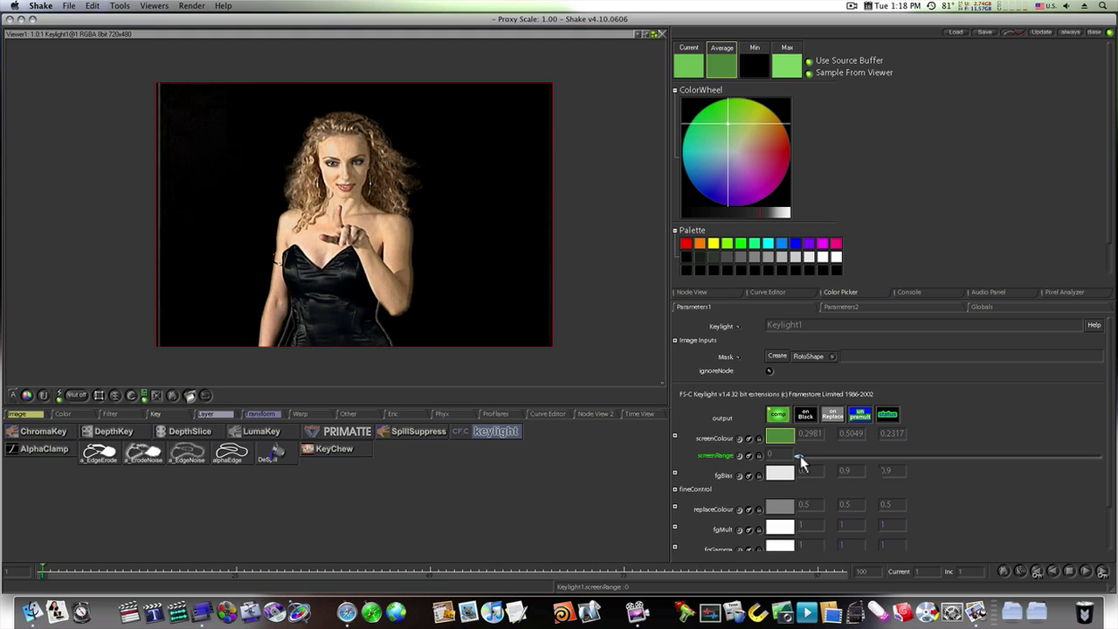
{"action": "left_click_drag", "start_coordinate": [802, 463], "coordinate": [845, 458]}
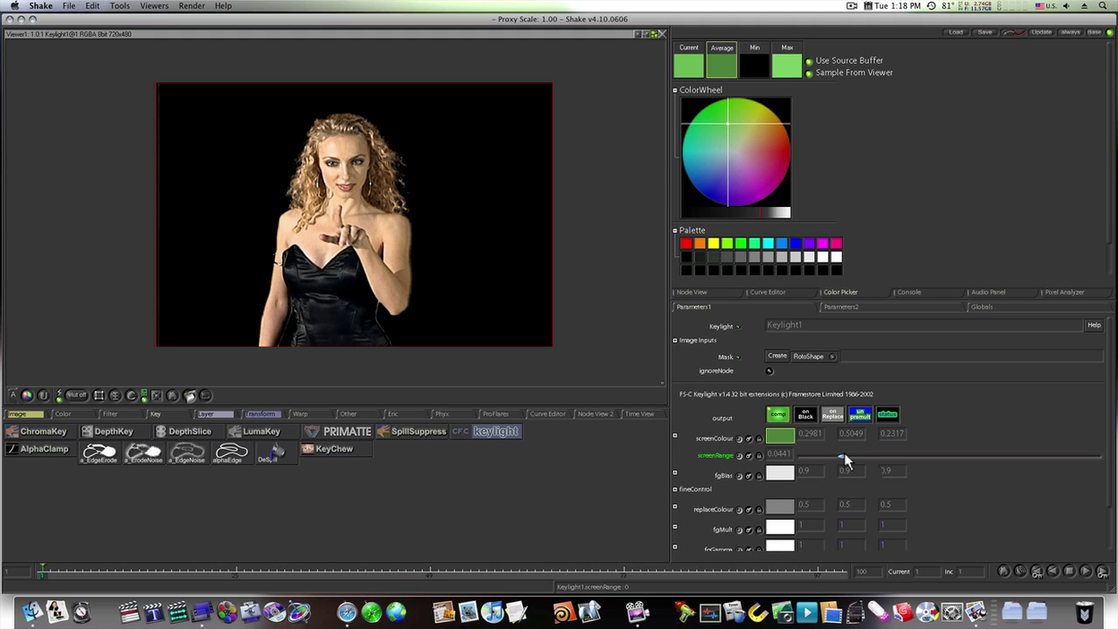
{"action": "left_click", "coordinate": [718, 292]}
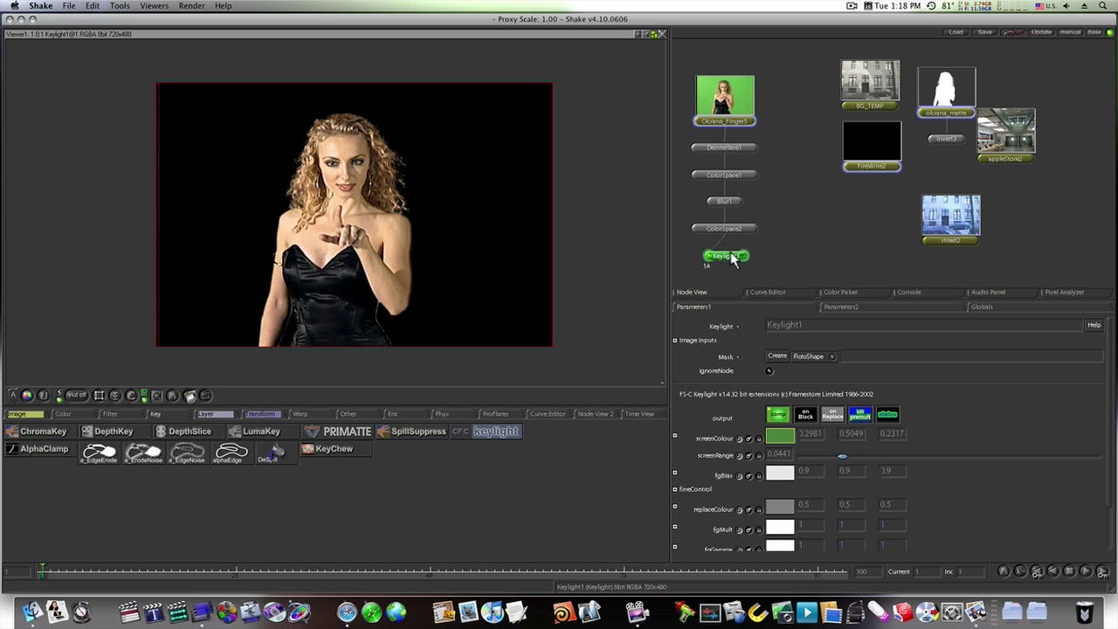
{"action": "left_click_drag", "start_coordinate": [725, 255], "coordinate": [748, 261]}
{"action": "left_click_drag", "start_coordinate": [824, 245], "coordinate": [823, 219]}
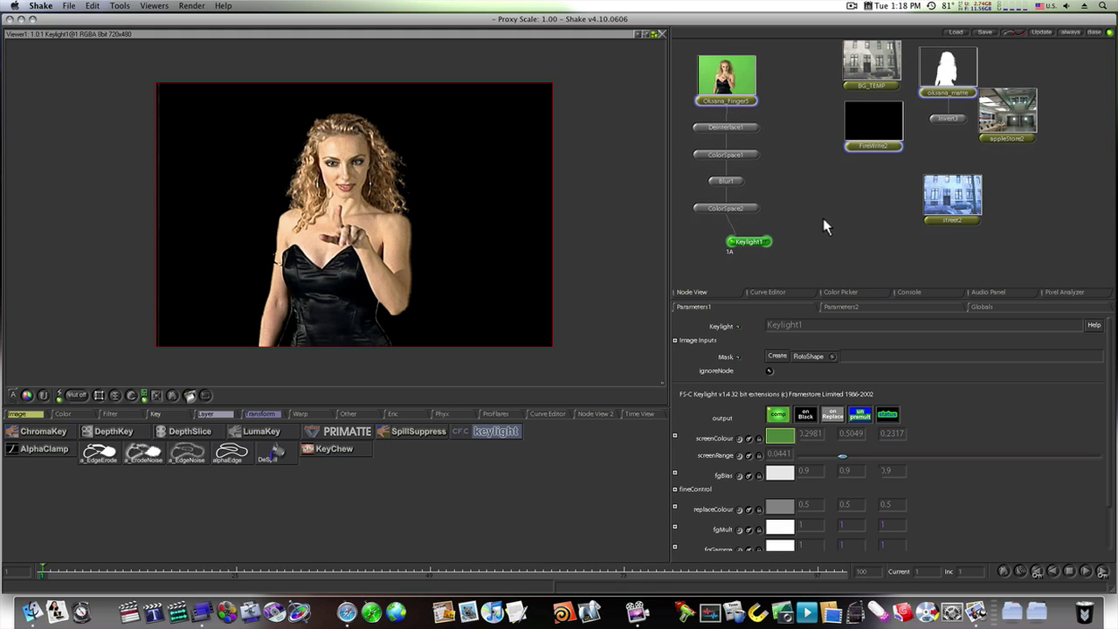
{"action": "left_click_drag", "start_coordinate": [844, 460], "coordinate": [826, 456]}
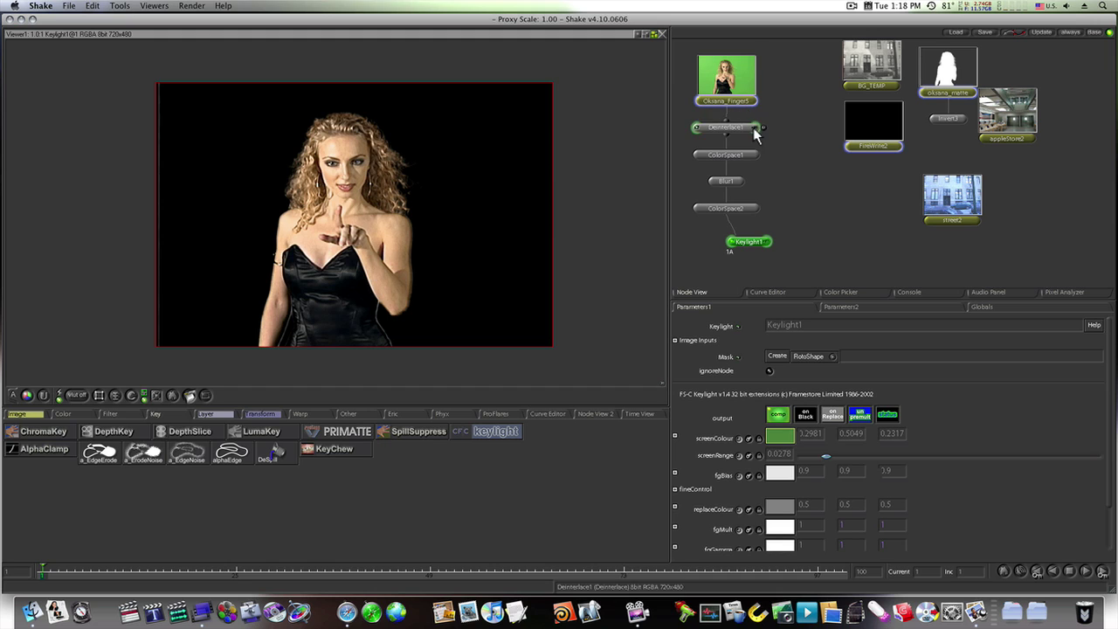
Add a second Keylight node branching from the second ColorSpace node and place it beside the first Keylight
{"action": "left_click", "coordinate": [735, 208]}
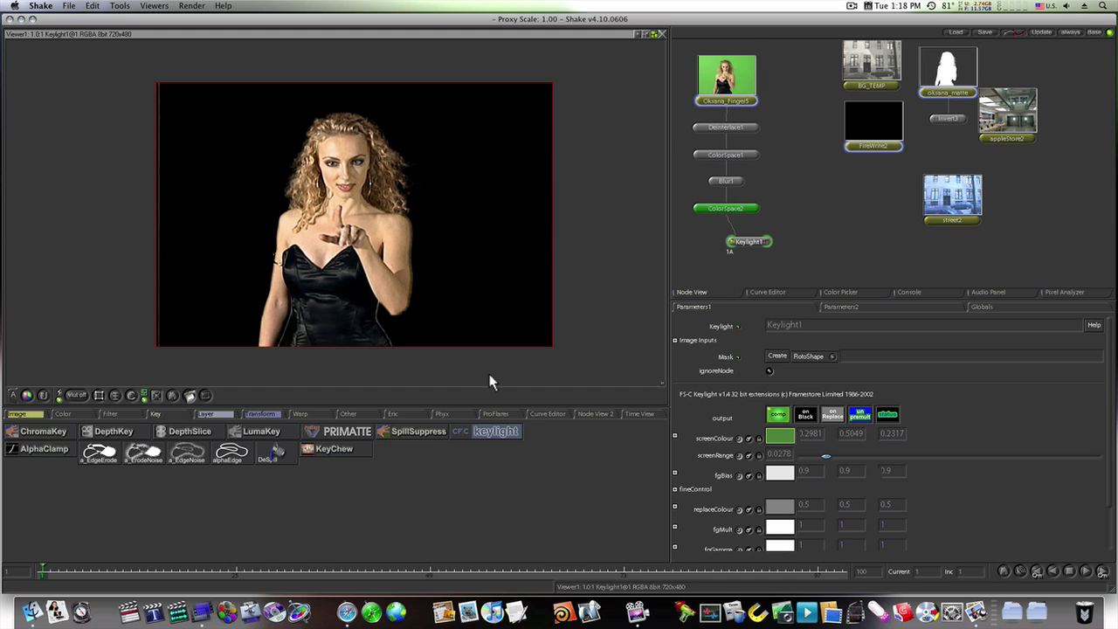
{"action": "left_click", "coordinate": [462, 429]}
{"action": "left_click", "coordinate": [489, 452]}
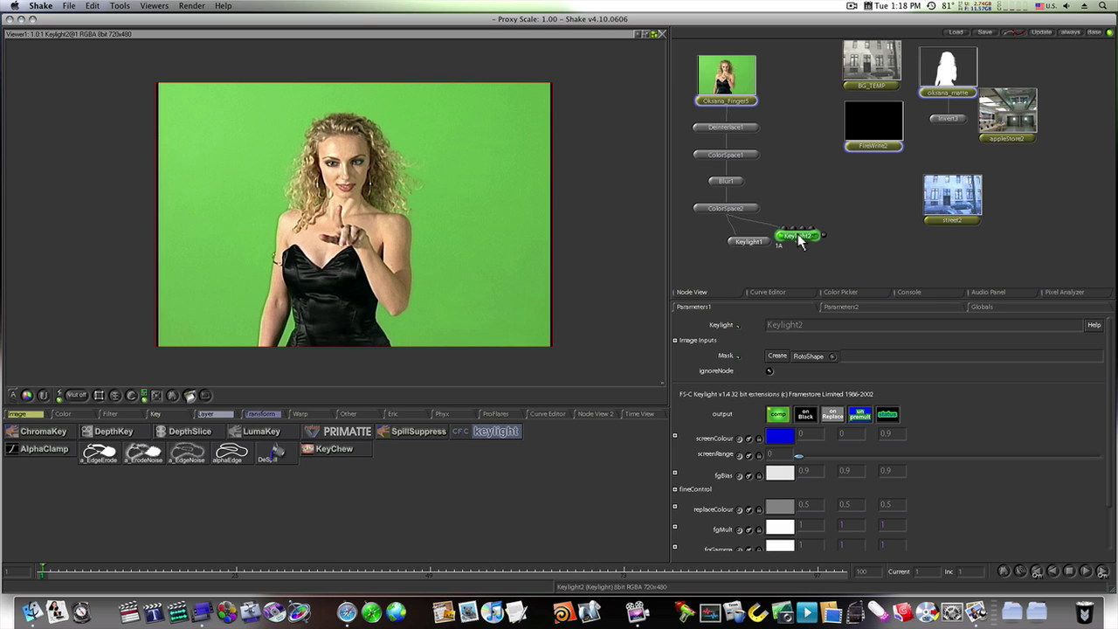
{"action": "left_click_drag", "start_coordinate": [799, 242], "coordinate": [823, 245]}
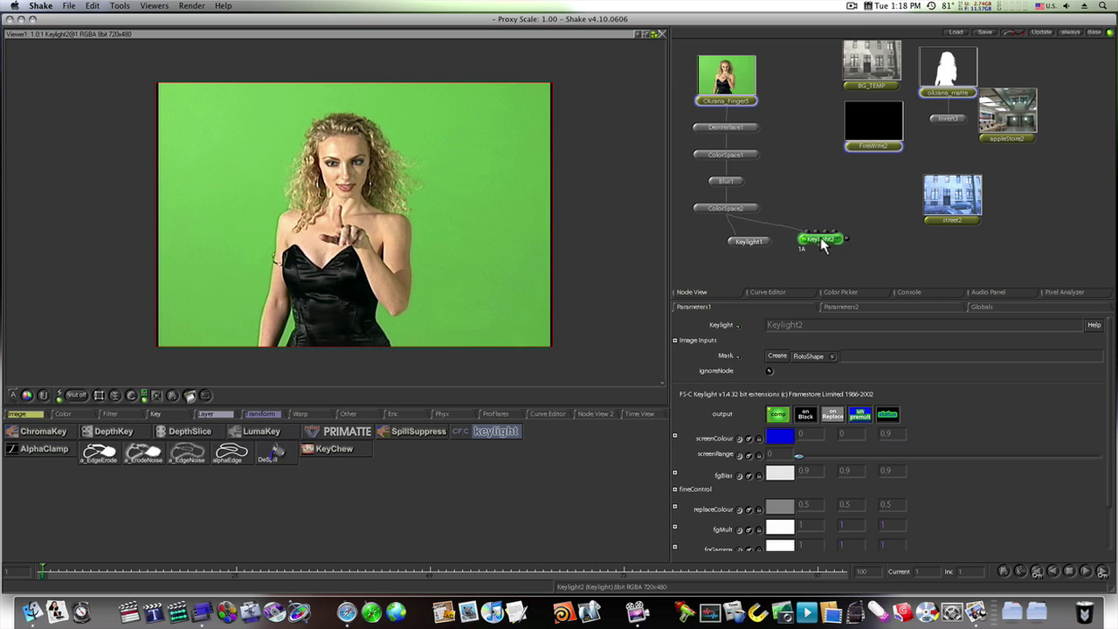
Resample Keylight1's screenColour as the average green beside the woman's arm and refine its screenRange to about 0.024
{"action": "left_click", "coordinate": [768, 245]}
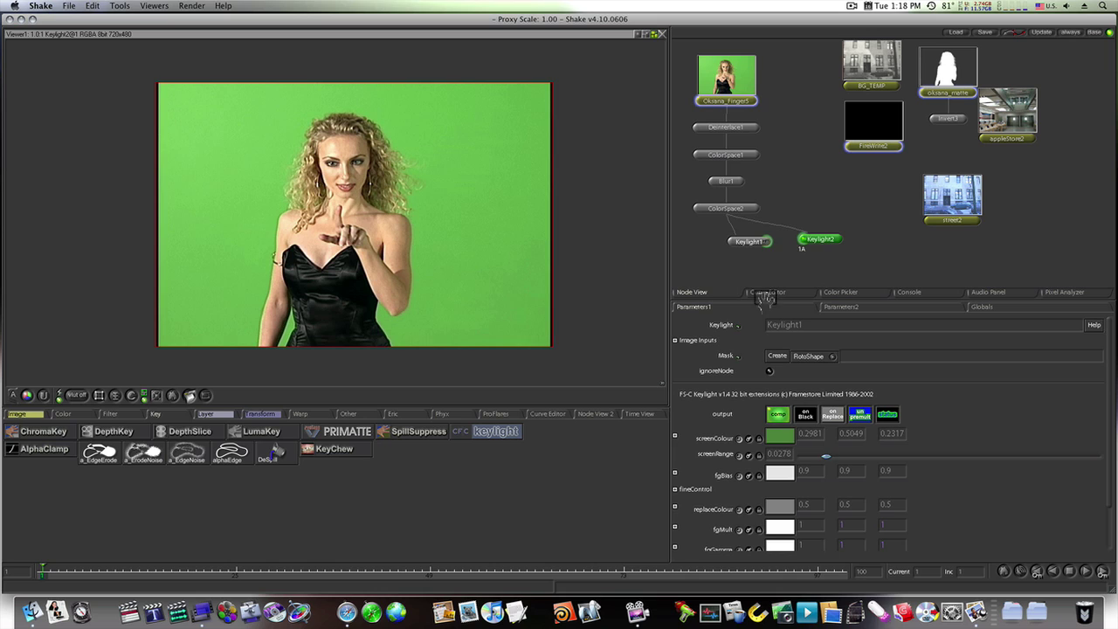
{"action": "left_click", "coordinate": [732, 241]}
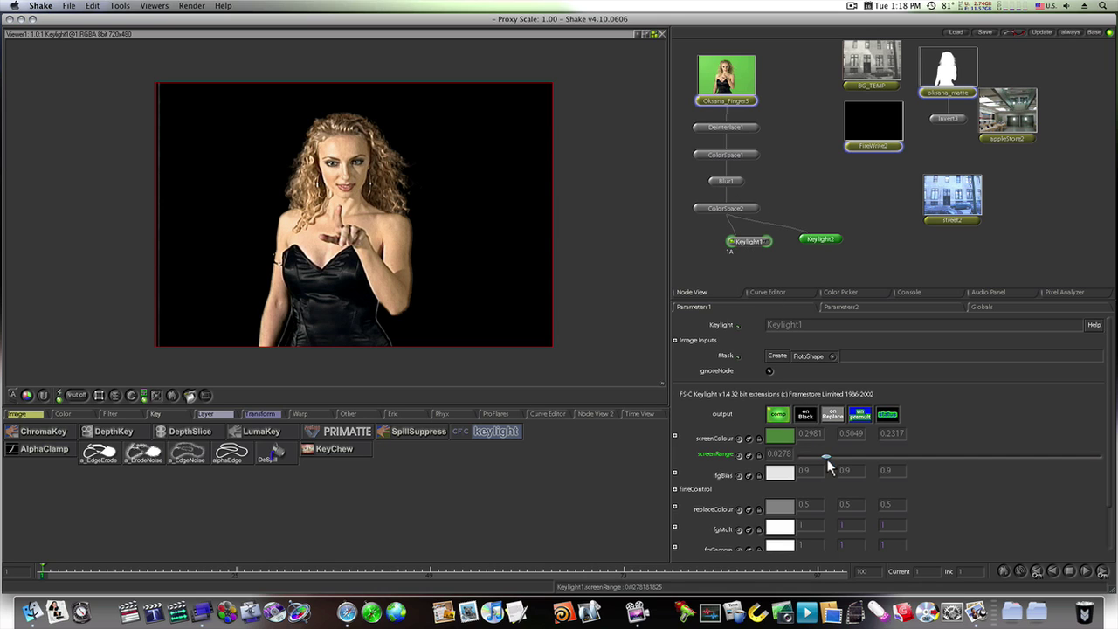
{"action": "mouse_move", "coordinate": [828, 461]}
{"action": "left_mouse_down"}
{"action": "mouse_move", "coordinate": [803, 466]}
{"action": "mouse_move", "coordinate": [812, 472]}
{"action": "left_mouse_up"}
{"action": "left_click_drag", "start_coordinate": [821, 462], "coordinate": [819, 462]}
{"action": "left_click", "coordinate": [808, 241]}
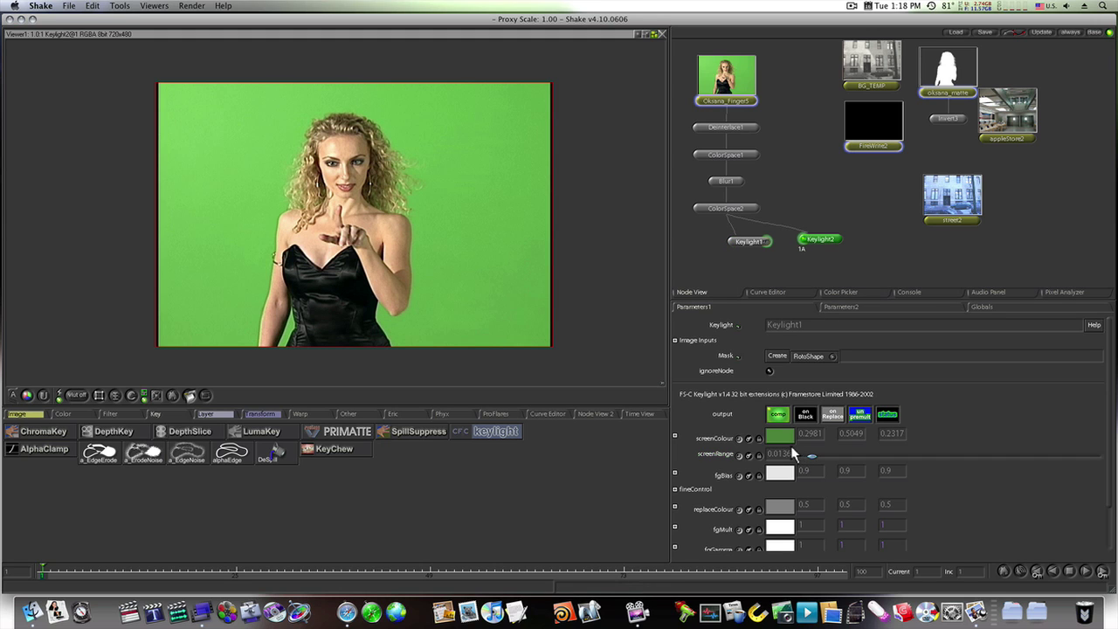
{"action": "left_click", "coordinate": [788, 440]}
{"action": "left_click_drag", "start_coordinate": [550, 245], "coordinate": [526, 257]}
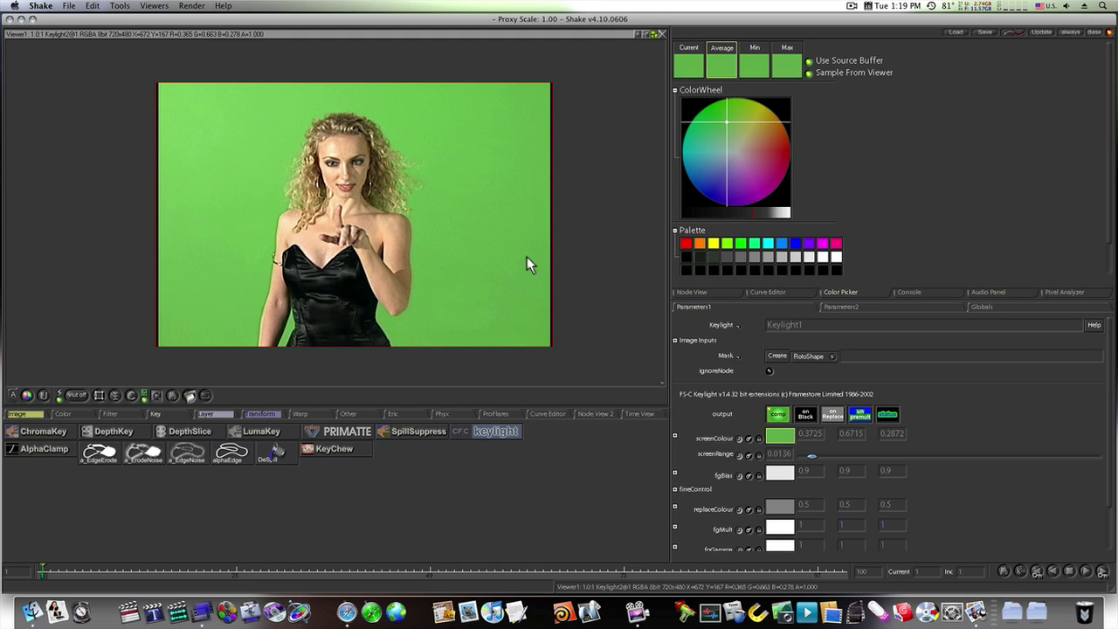
{"action": "left_click", "coordinate": [692, 292]}
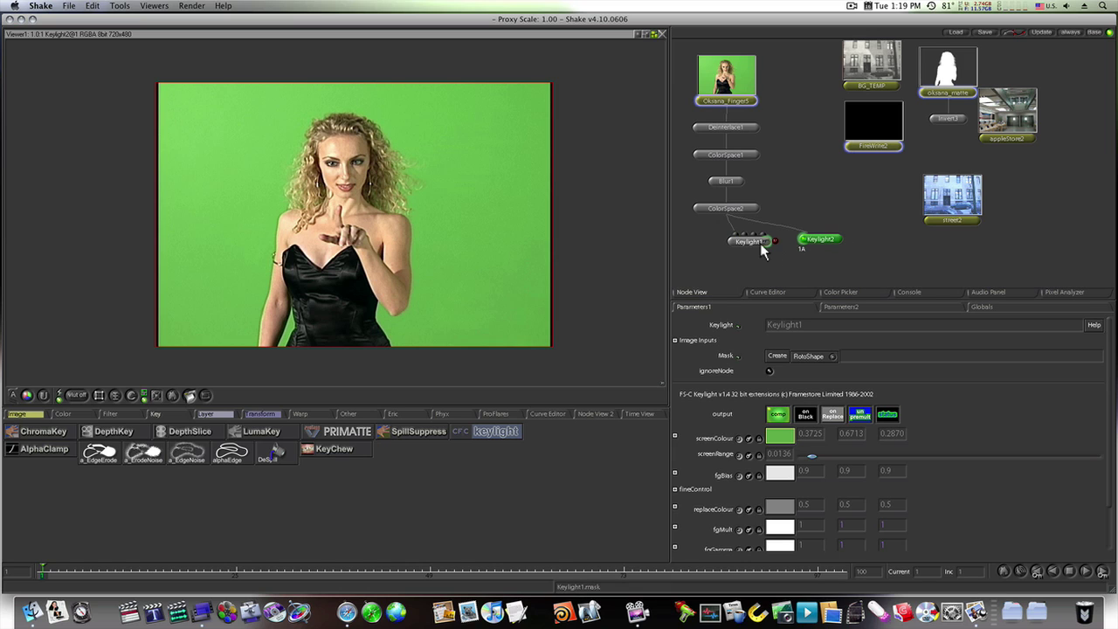
{"action": "left_click", "coordinate": [738, 243]}
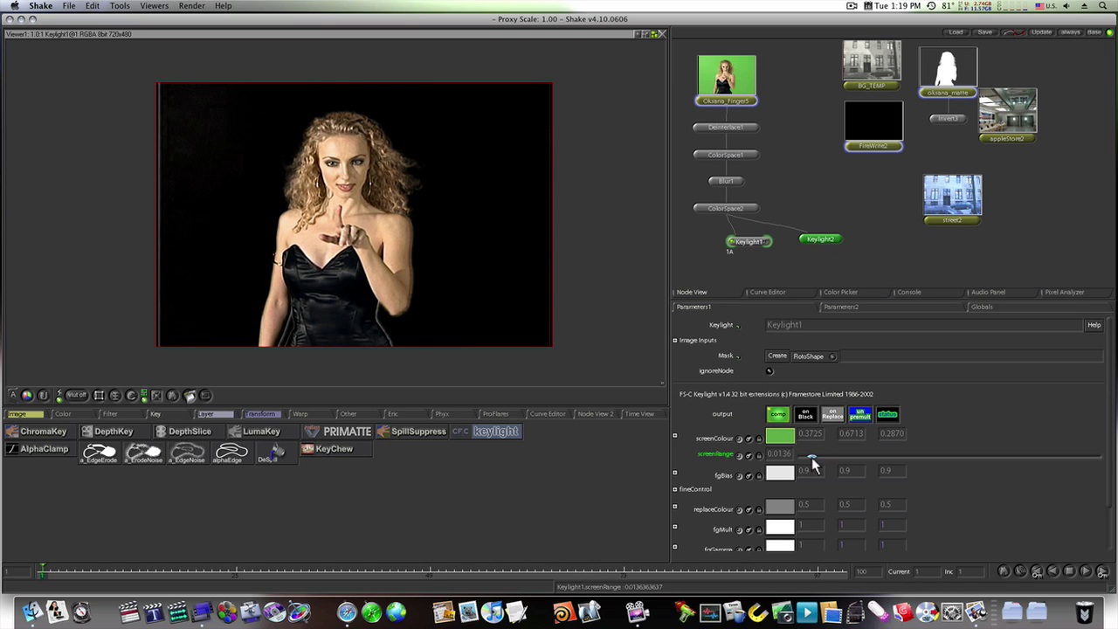
{"action": "left_click_drag", "start_coordinate": [812, 456], "coordinate": [823, 457]}
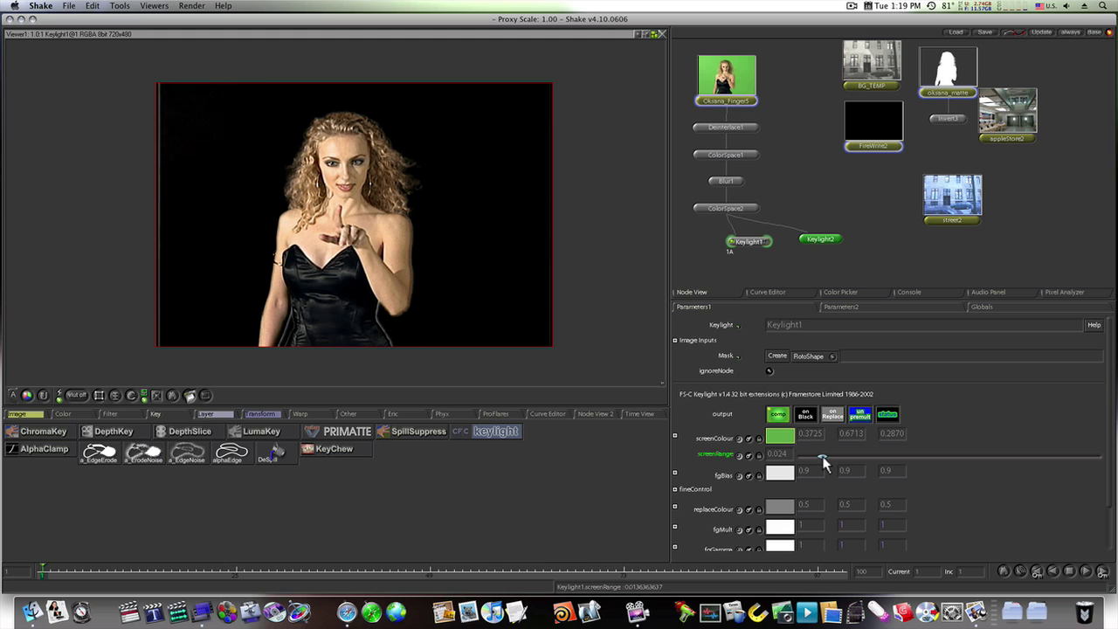
Set Keylight2's screenColour to an average of the brighter backdrop green and its screenRange to about 0.0763 for a harder key
{"action": "left_click", "coordinate": [806, 245]}
{"action": "left_click", "coordinate": [841, 243]}
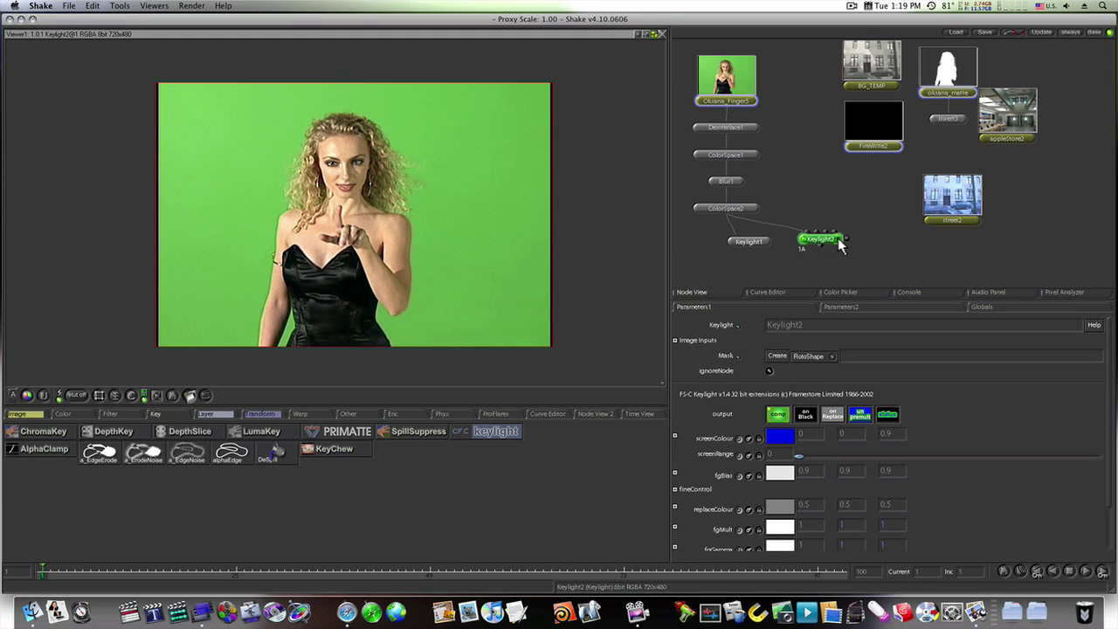
{"action": "left_click", "coordinate": [780, 435]}
{"action": "left_click", "coordinate": [518, 272]}
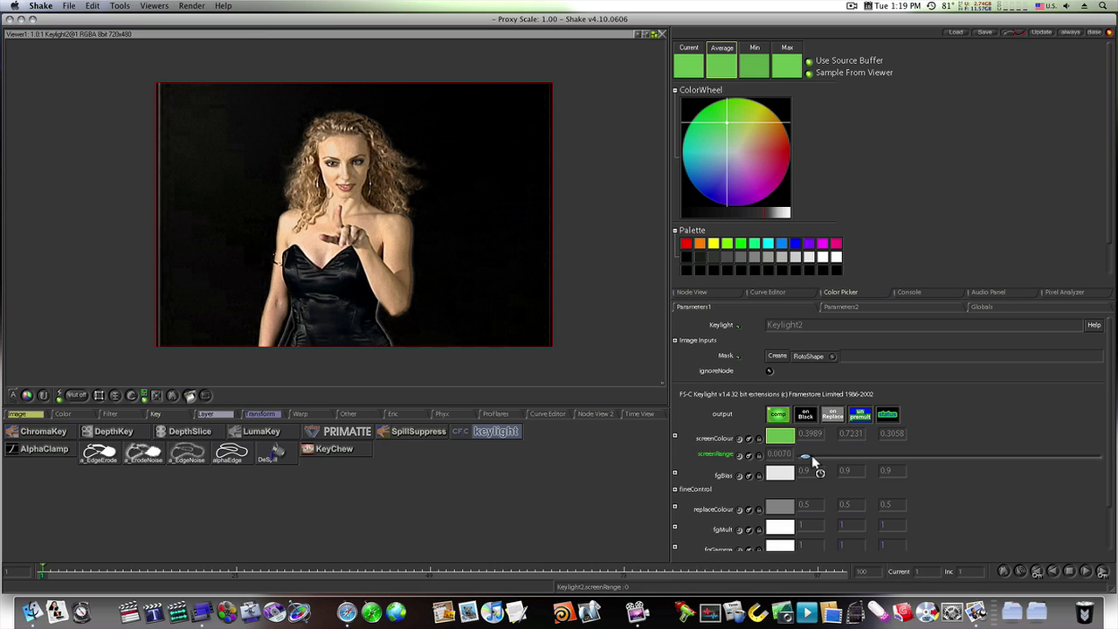
{"action": "left_click_drag", "start_coordinate": [805, 456], "coordinate": [880, 464]}
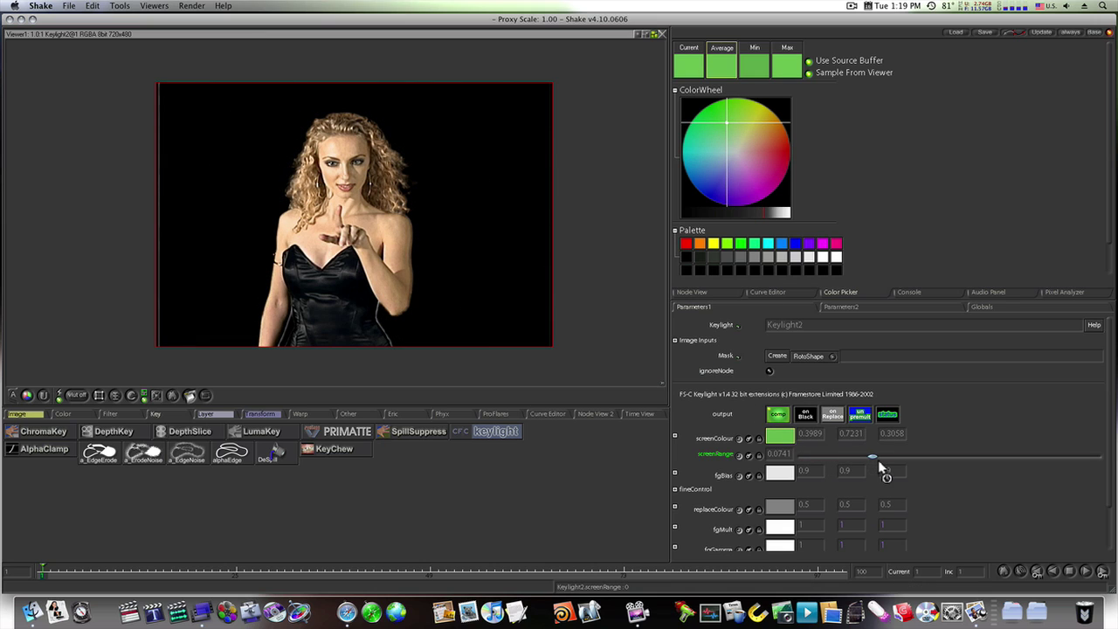
{"action": "left_click", "coordinate": [722, 297]}
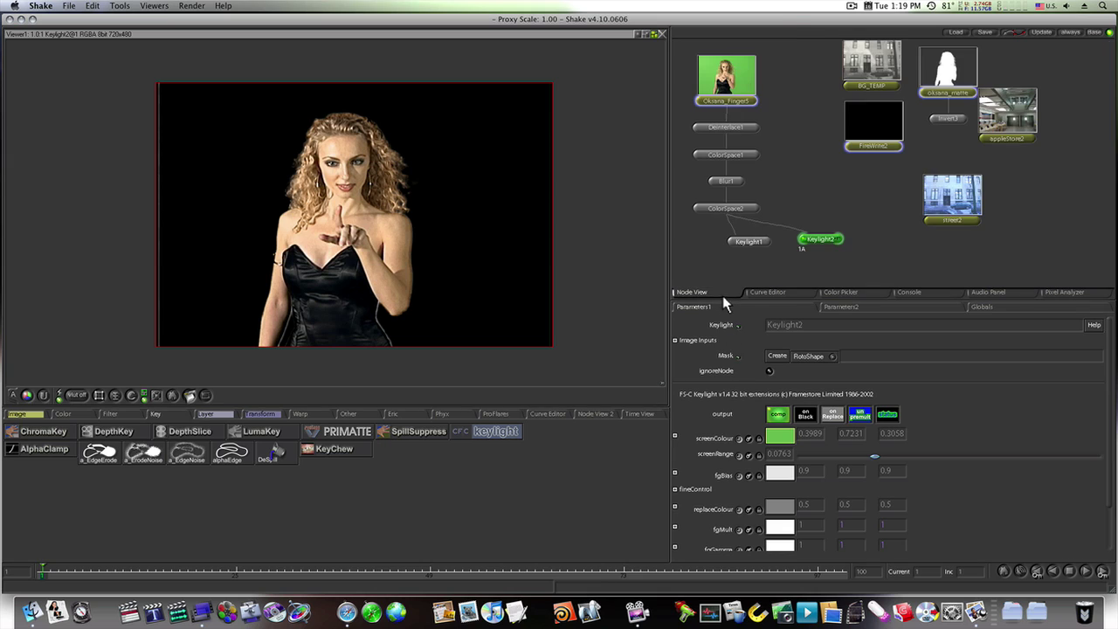
Compare the Keylight1 and Keylight2 results in the viewer and nudge the Keylight2 node slightly away from Keylight1
{"action": "left_click", "coordinate": [731, 239]}
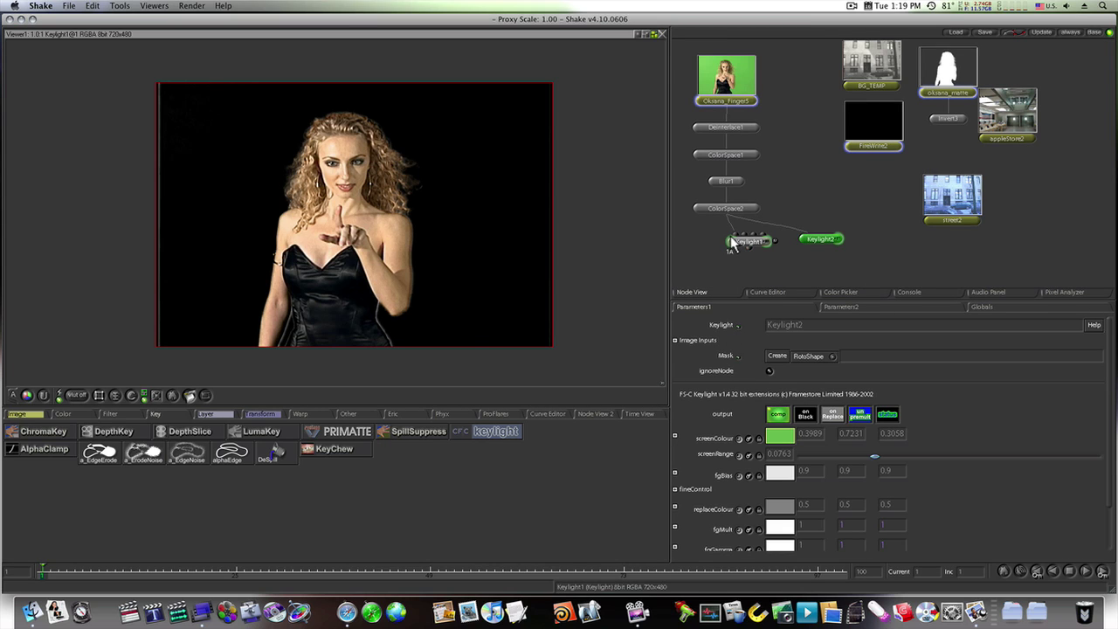
{"action": "left_click", "coordinate": [806, 244]}
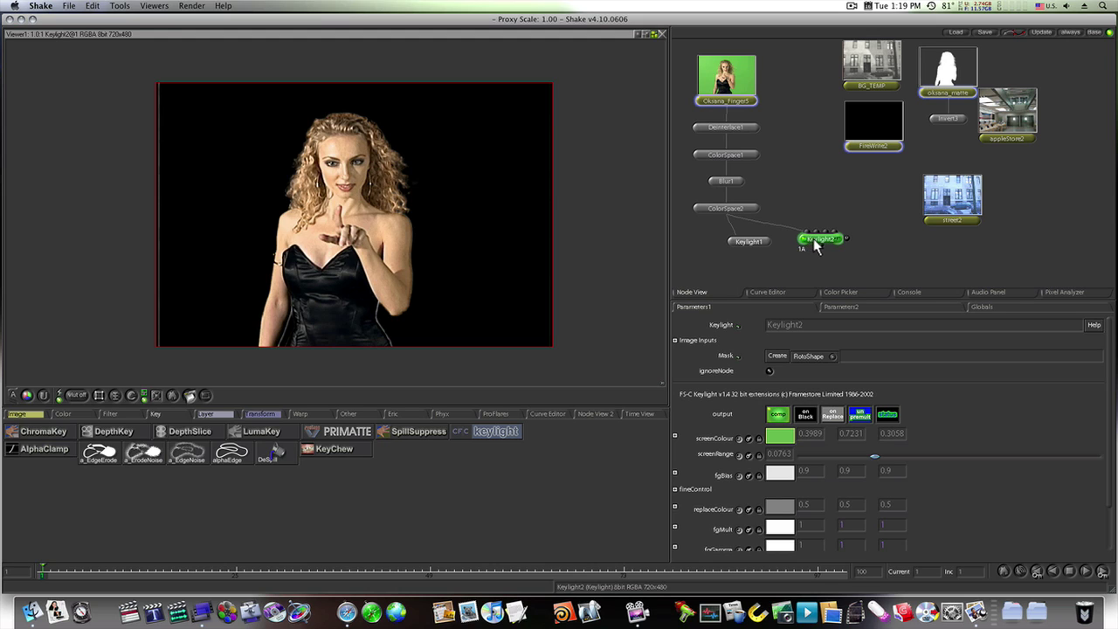
{"action": "left_click_drag", "start_coordinate": [805, 244], "coordinate": [812, 239]}
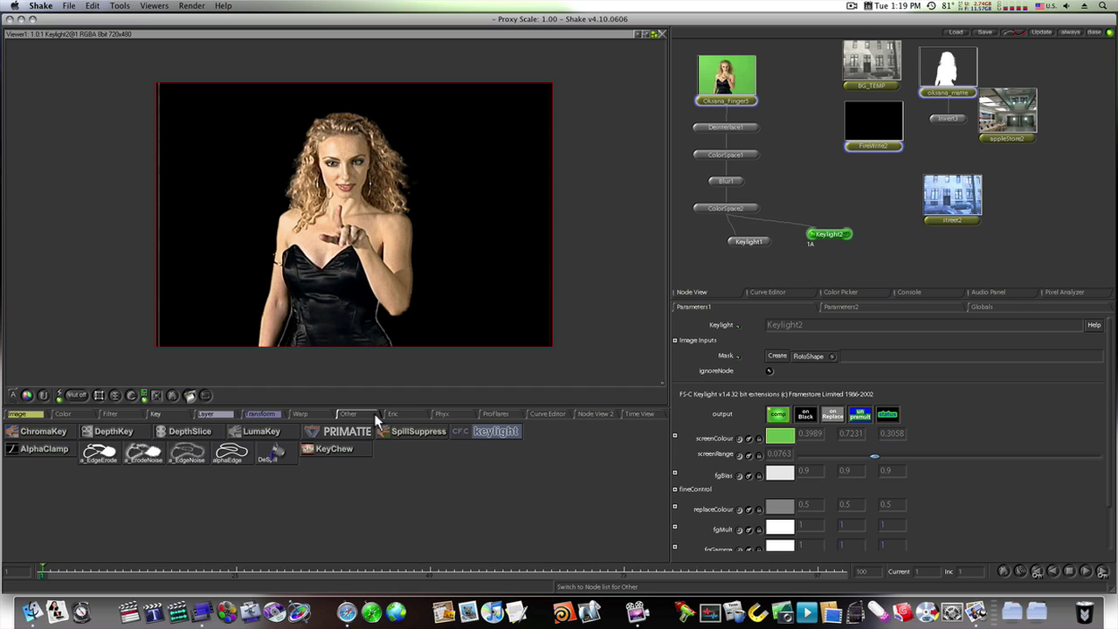
Add a DilateErode node after Keylight2 and restrict its channels to a
{"action": "left_click", "coordinate": [99, 413]}
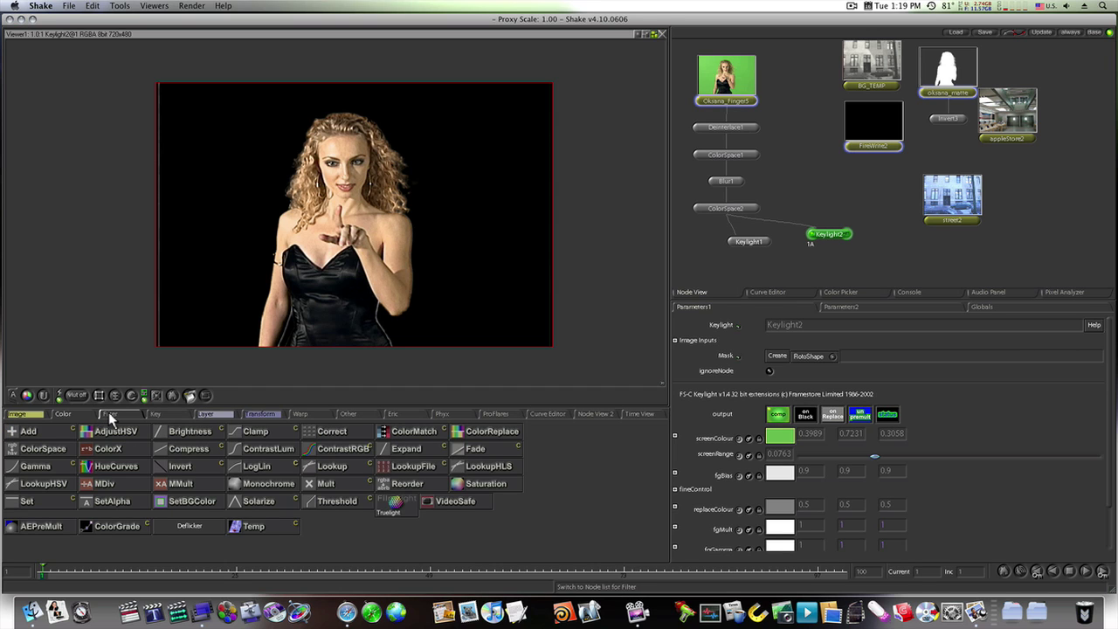
{"action": "left_click", "coordinate": [108, 412]}
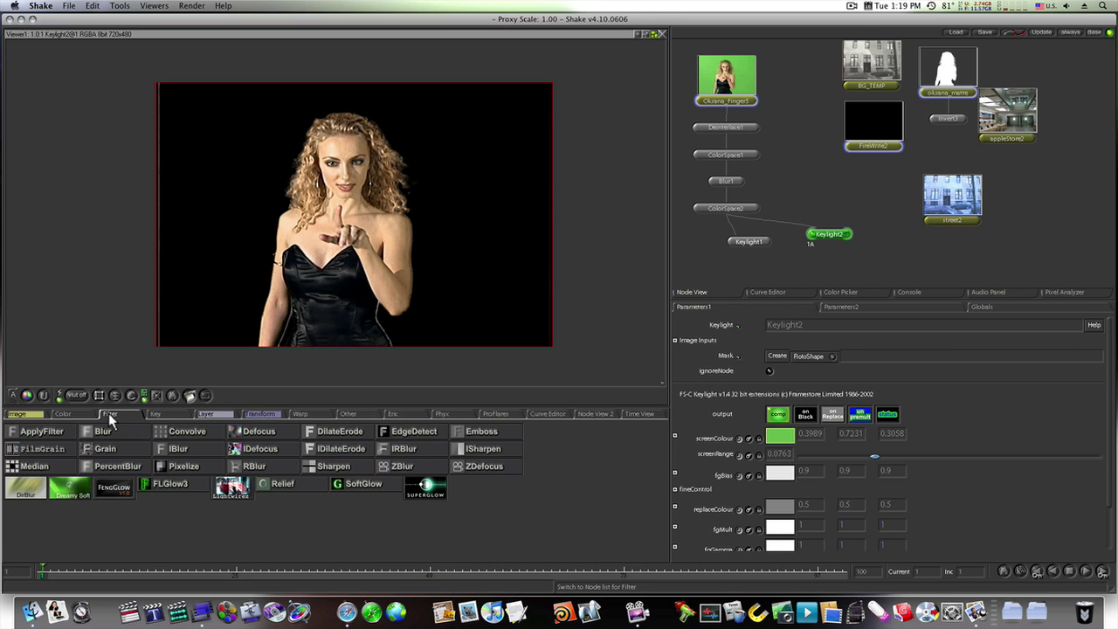
{"action": "left_click", "coordinate": [341, 432]}
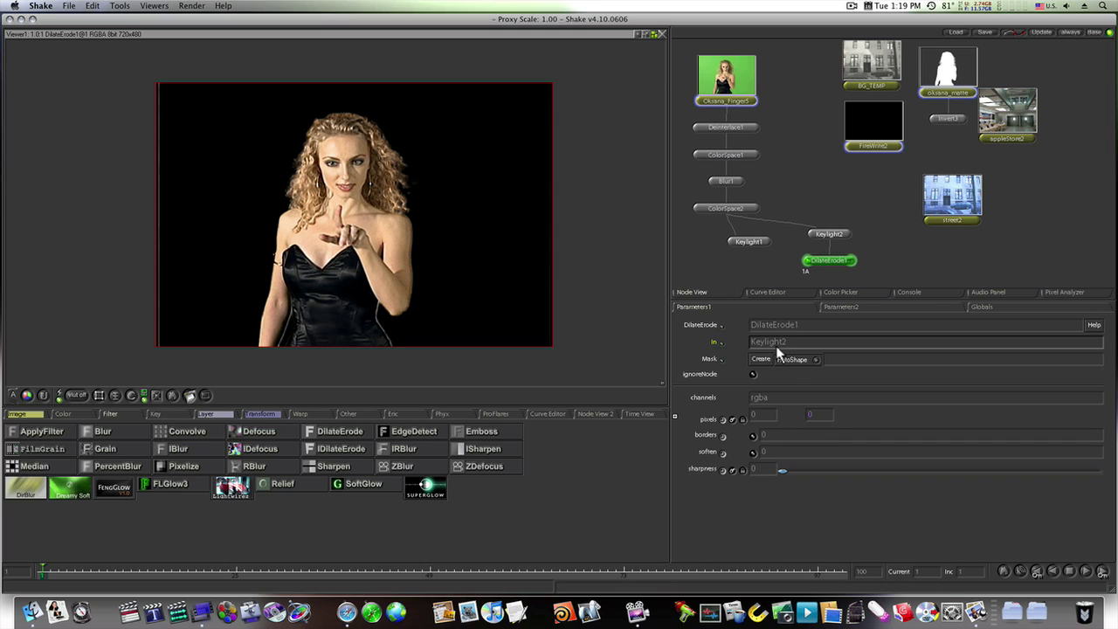
{"action": "left_click", "coordinate": [773, 398]}
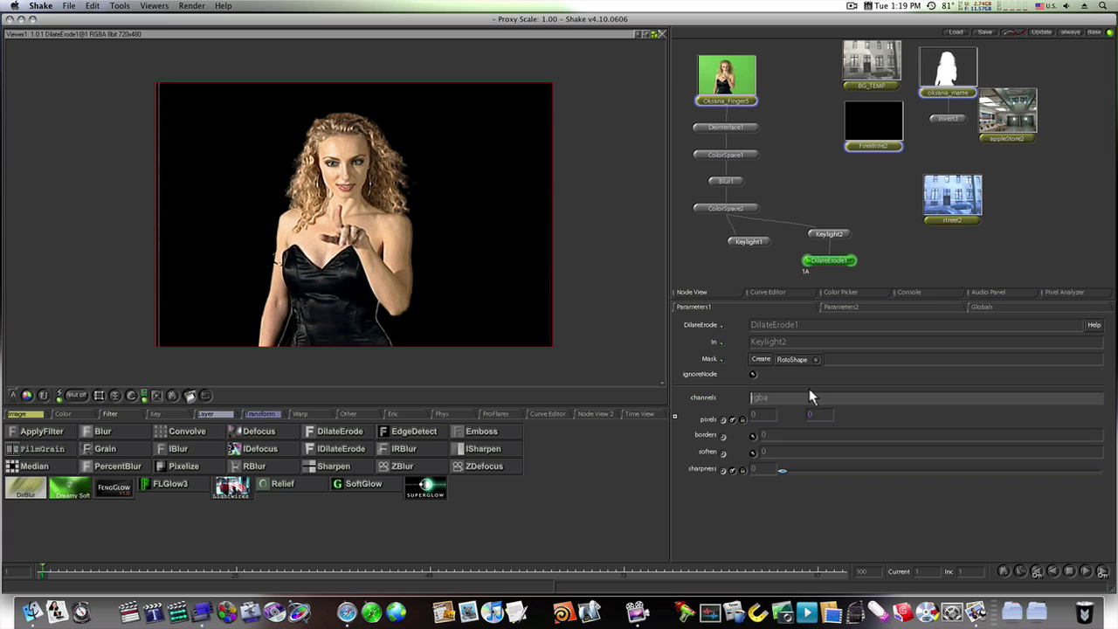
{"action": "left_click_drag", "start_coordinate": [786, 401], "coordinate": [741, 399]}
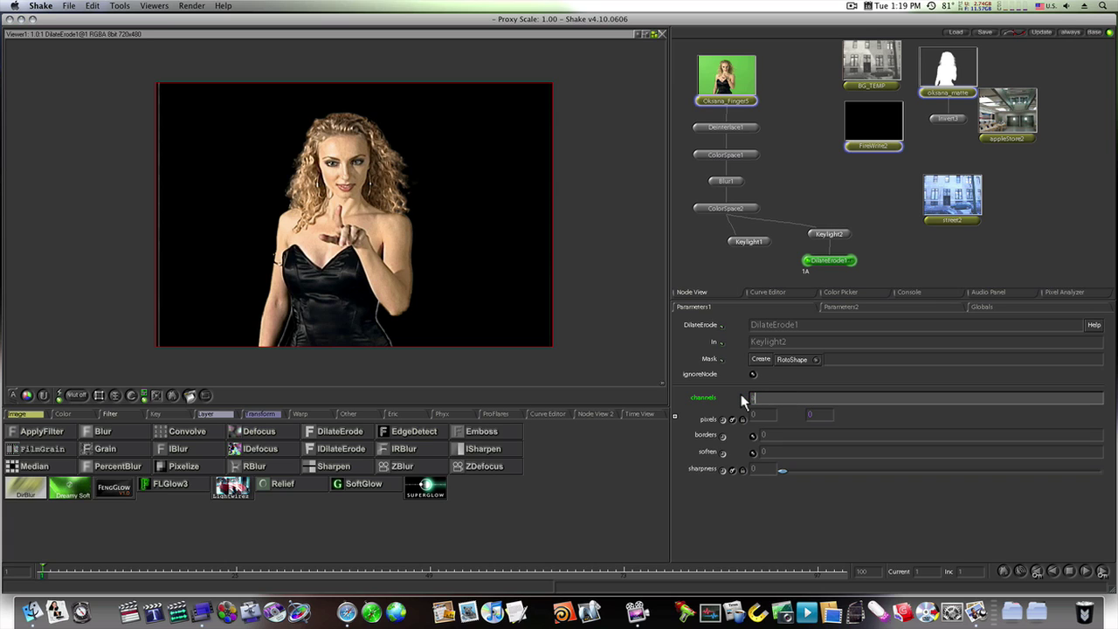
Erode the matte by setting DilateErode's xPixels and yPixels to about -1.534, and check the alpha channel
{"action": "left_click", "coordinate": [674, 417]}
{"action": "left_click_drag", "start_coordinate": [789, 444], "coordinate": [894, 444]}
{"action": "key", "text": "a"}
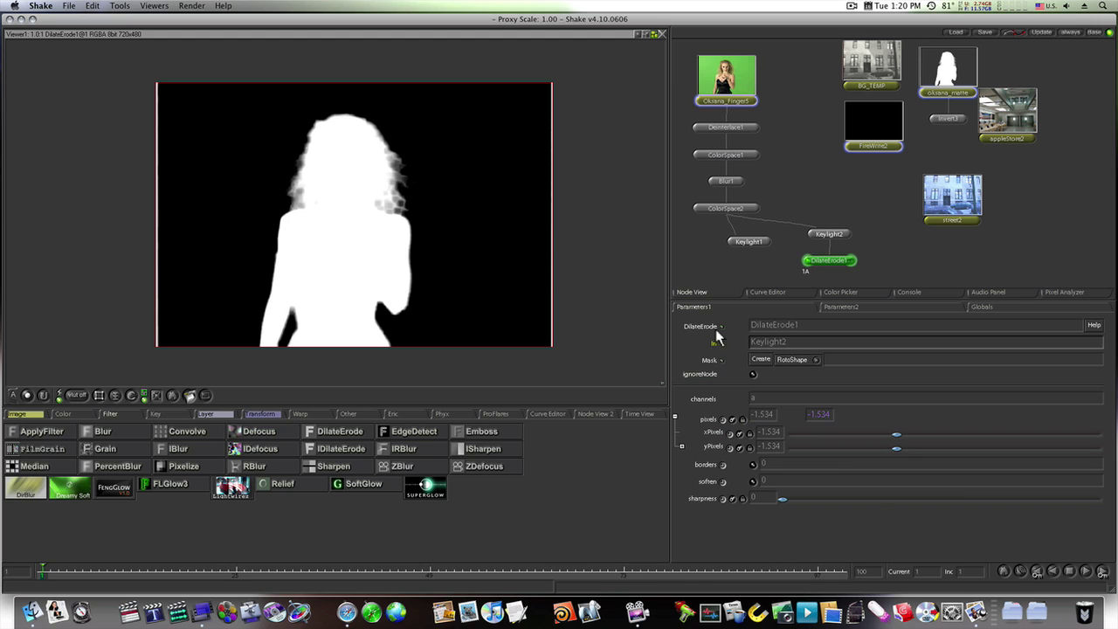
{"action": "key", "text": "c"}
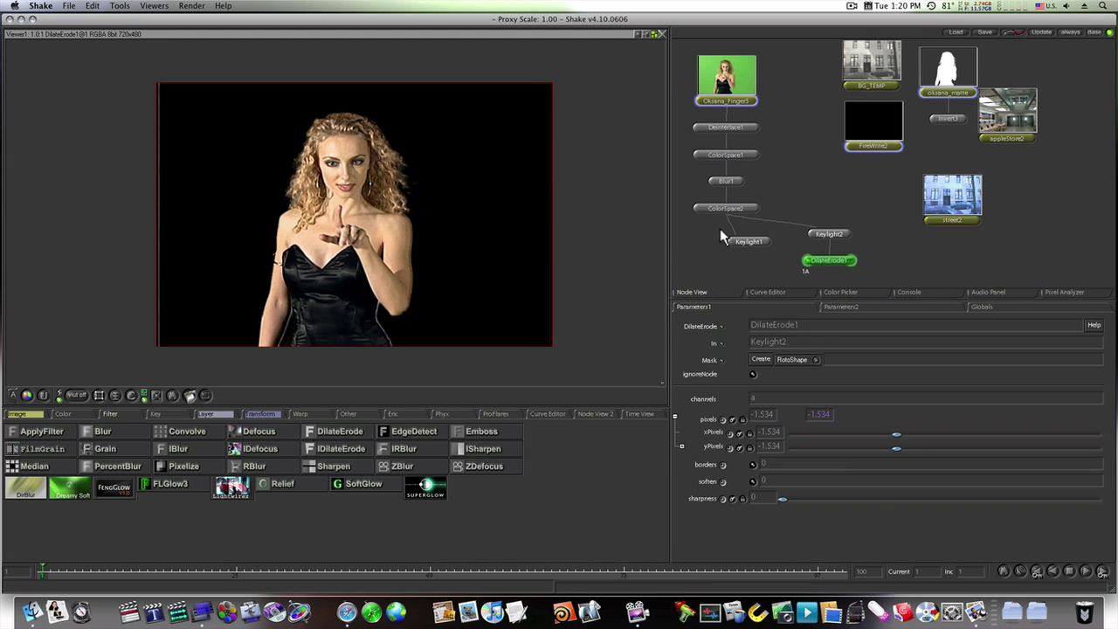
Add an Invert node after the DilateErode node
{"action": "left_click_drag", "start_coordinate": [899, 222], "coordinate": [898, 196]}
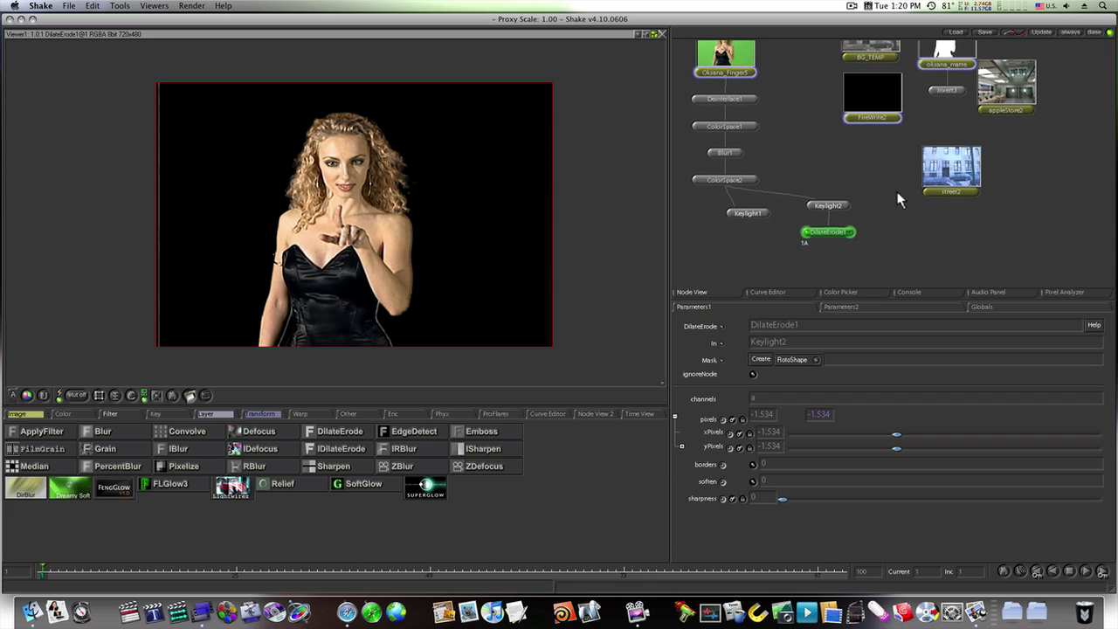
{"action": "left_click", "coordinate": [77, 416]}
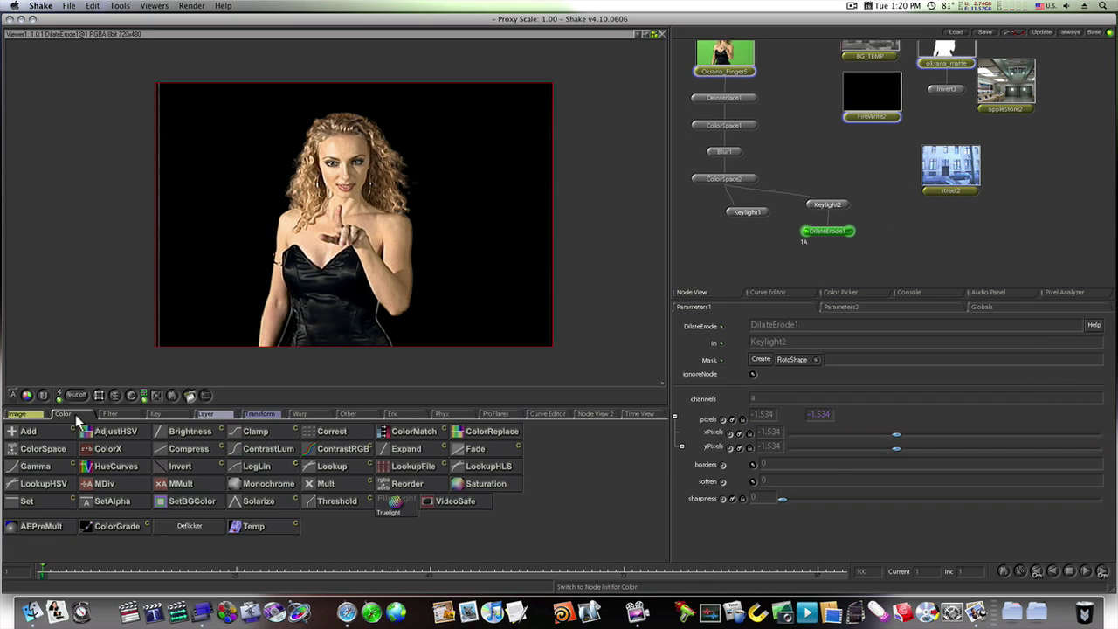
{"action": "left_click", "coordinate": [200, 467]}
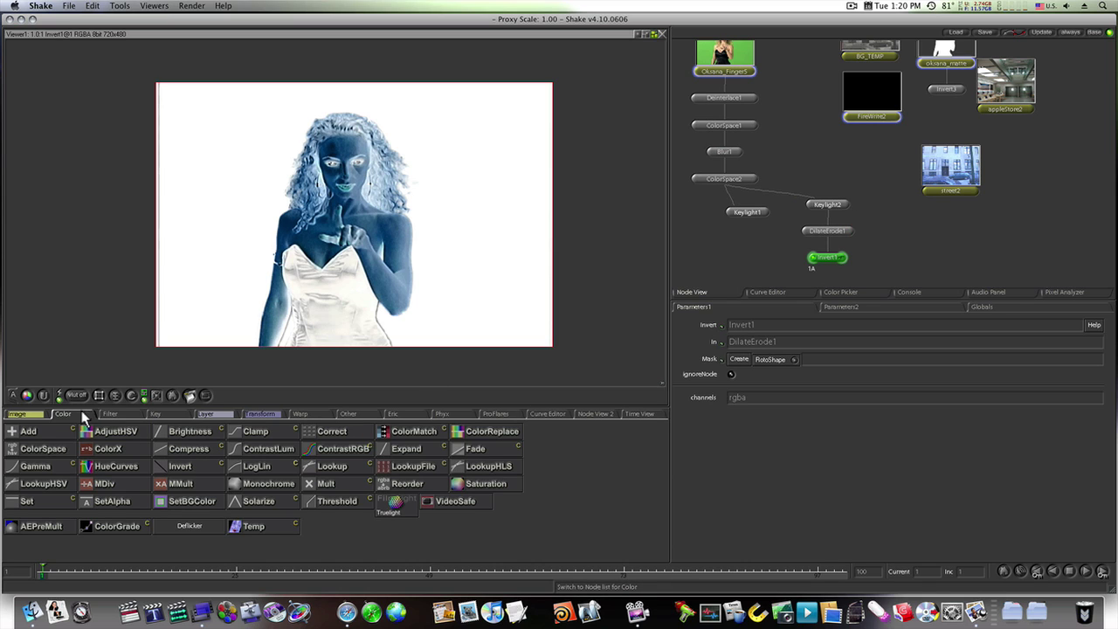
Add a Blur node after the Invert node and set its pixels to 5
{"action": "left_click", "coordinate": [127, 416]}
{"action": "left_click", "coordinate": [113, 431]}
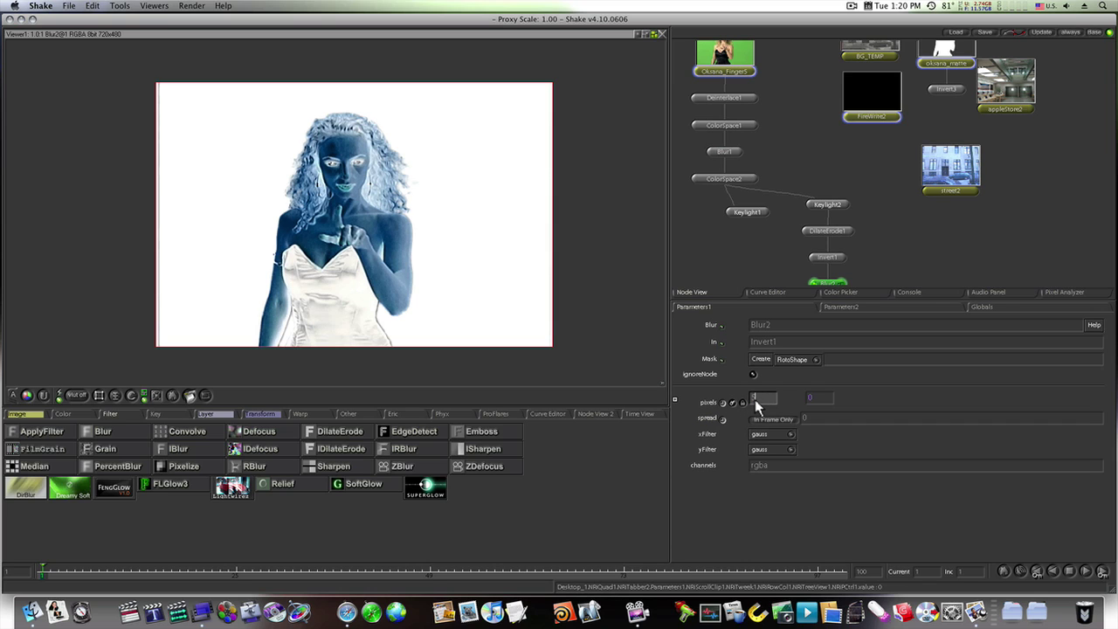
{"action": "left_click_drag", "start_coordinate": [879, 235], "coordinate": [895, 169]}
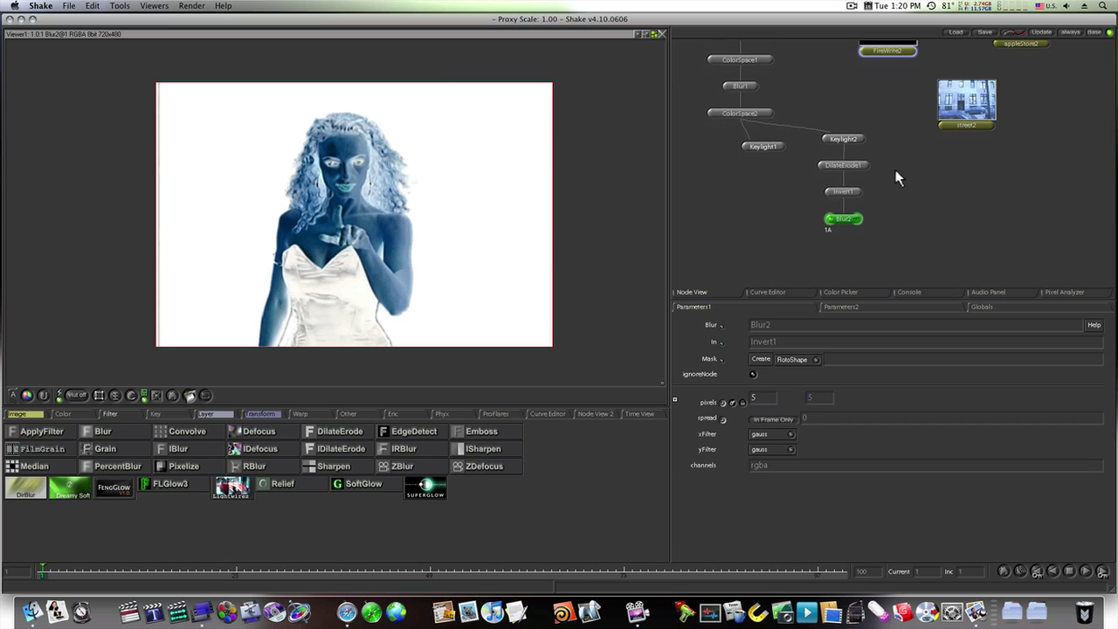
Move Keylight1 below the new Blur node, connect that Blur to Keylight1's GarbageMatte input, and view Keylight1
{"action": "left_click_drag", "start_coordinate": [765, 146], "coordinate": [763, 156]}
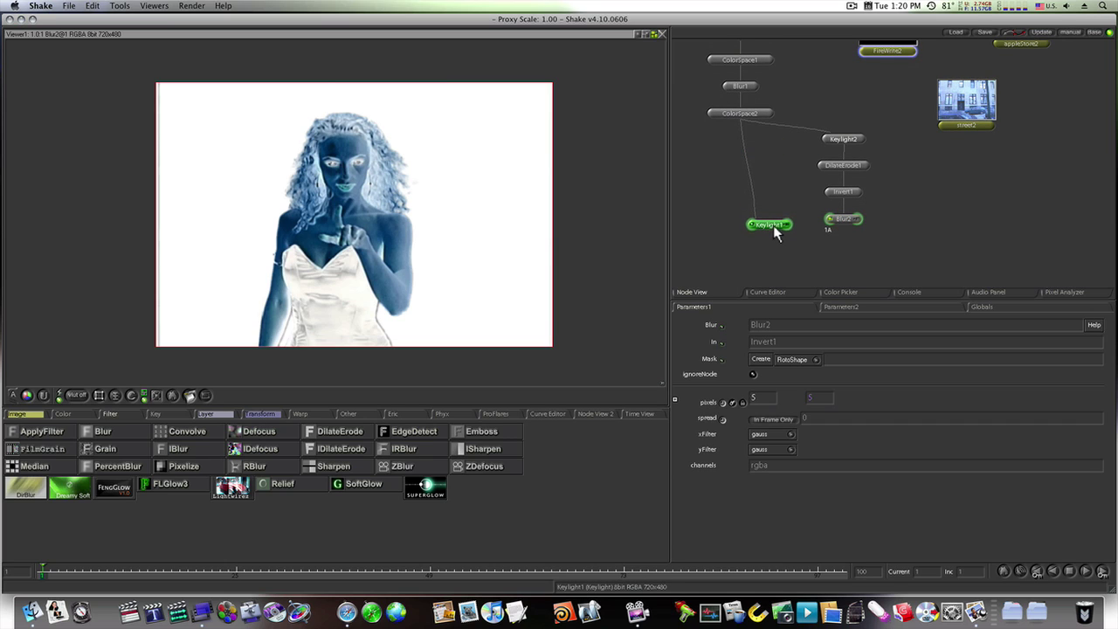
{"action": "left_click_drag", "start_coordinate": [773, 221], "coordinate": [774, 255]}
{"action": "left_click", "coordinate": [757, 255]}
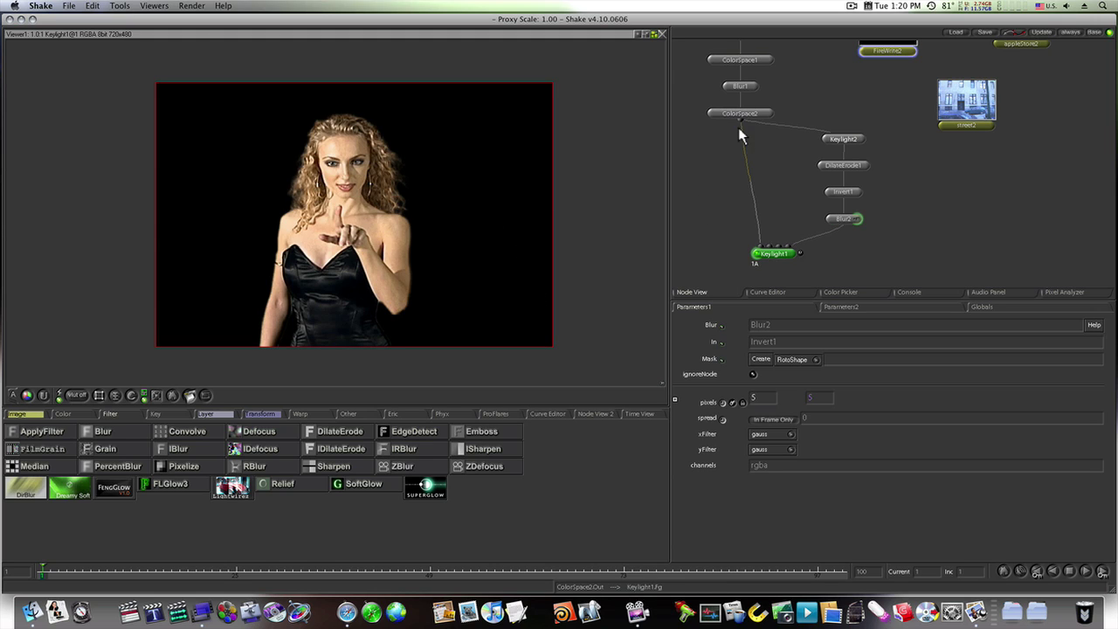
Compare Keylight2 with Keylight1 in the viewer, temporarily disconnecting the garbage matte from Keylight1 and restoring it
{"action": "left_click", "coordinate": [826, 141]}
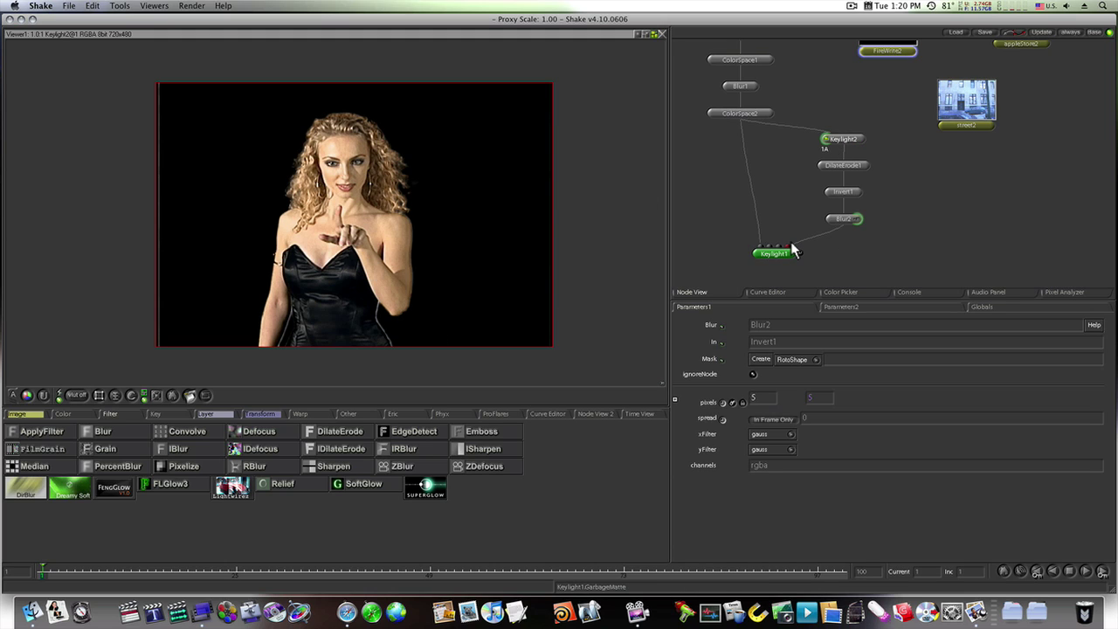
{"action": "key", "text": "Delete"}
{"action": "key", "text": "super+z"}
{"action": "left_click", "coordinate": [761, 255]}
{"action": "left_click", "coordinate": [756, 254]}
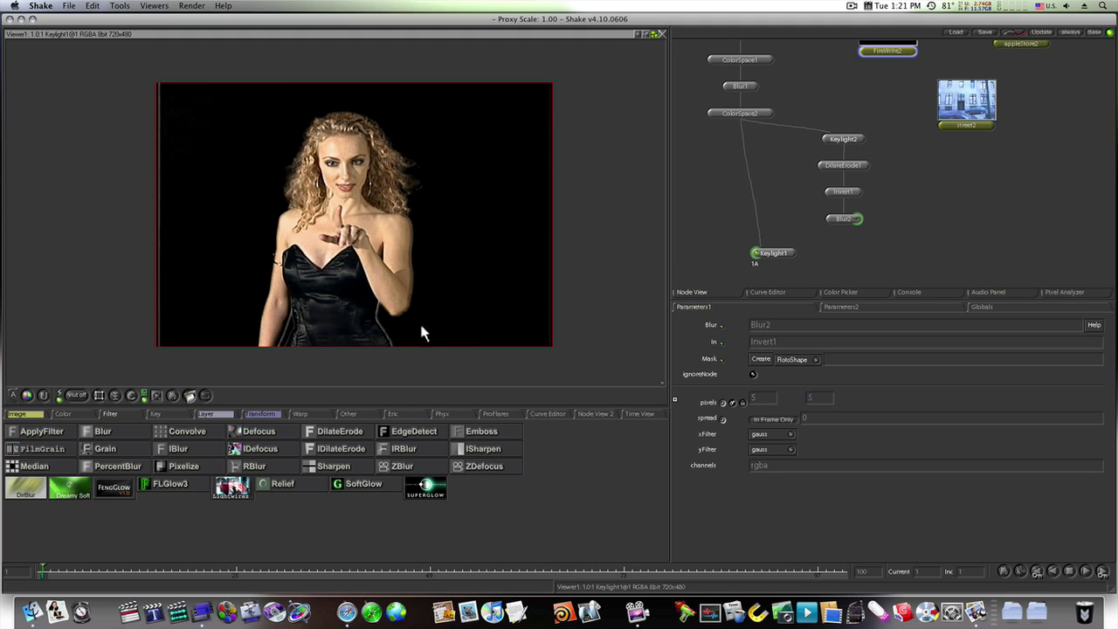
{"action": "left_click", "coordinate": [826, 140]}
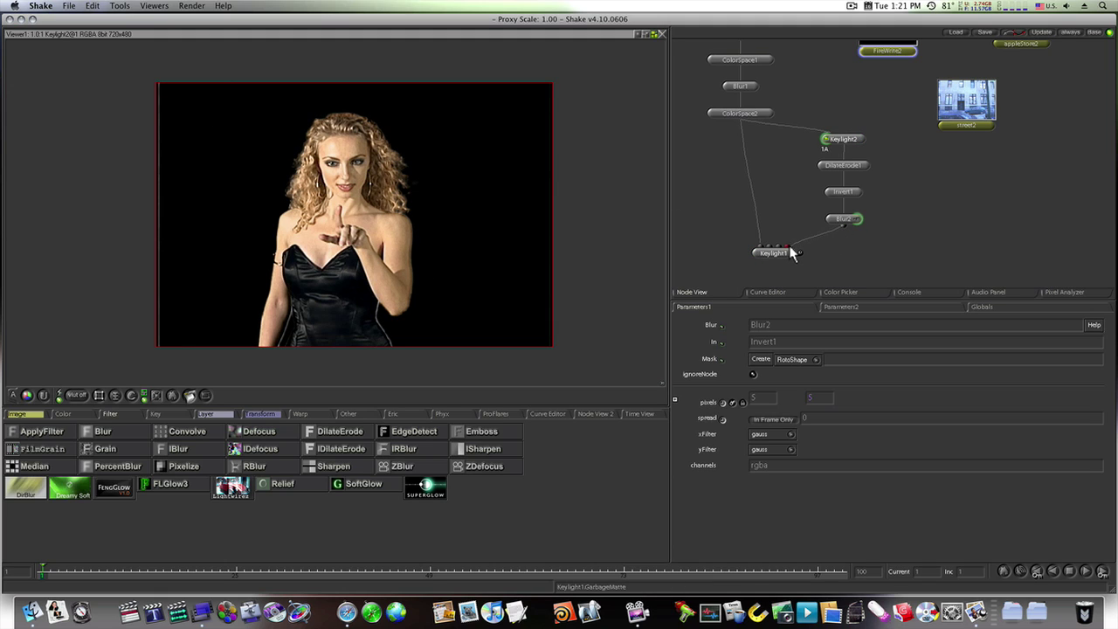
{"action": "left_click", "coordinate": [755, 254]}
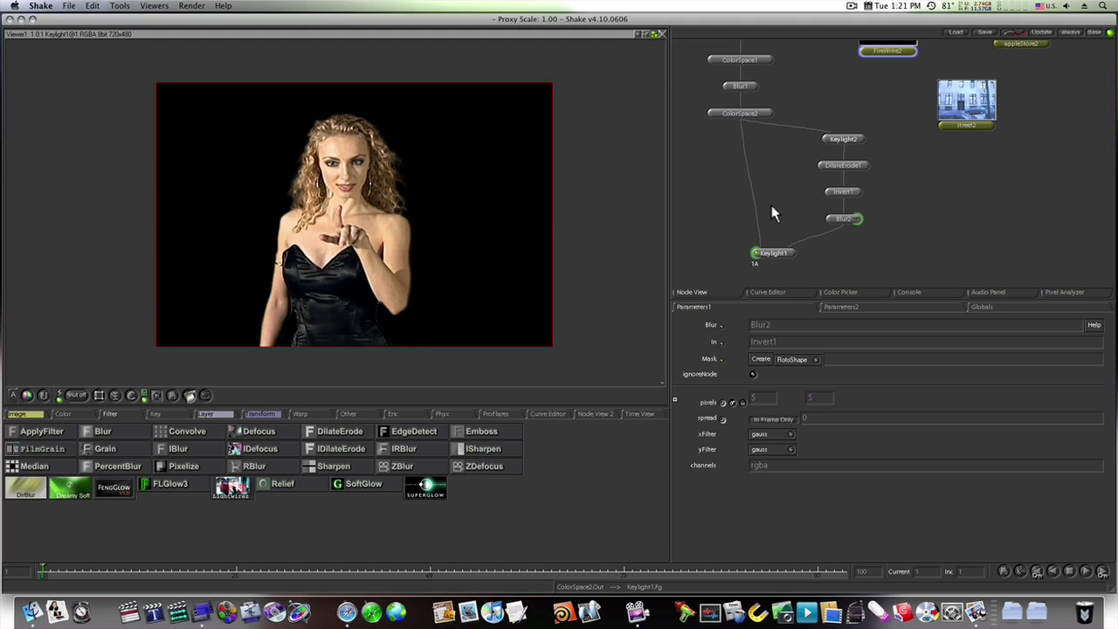
Branch a new Keylight node off ColorSpace2 and place it on the opposite side of the tree from Keylight2
{"action": "scroll", "coordinate": [772, 206], "scroll_direction": "down", "scroll_amount": 2}
{"action": "scroll", "coordinate": [775, 201], "scroll_direction": "down", "scroll_amount": 2}
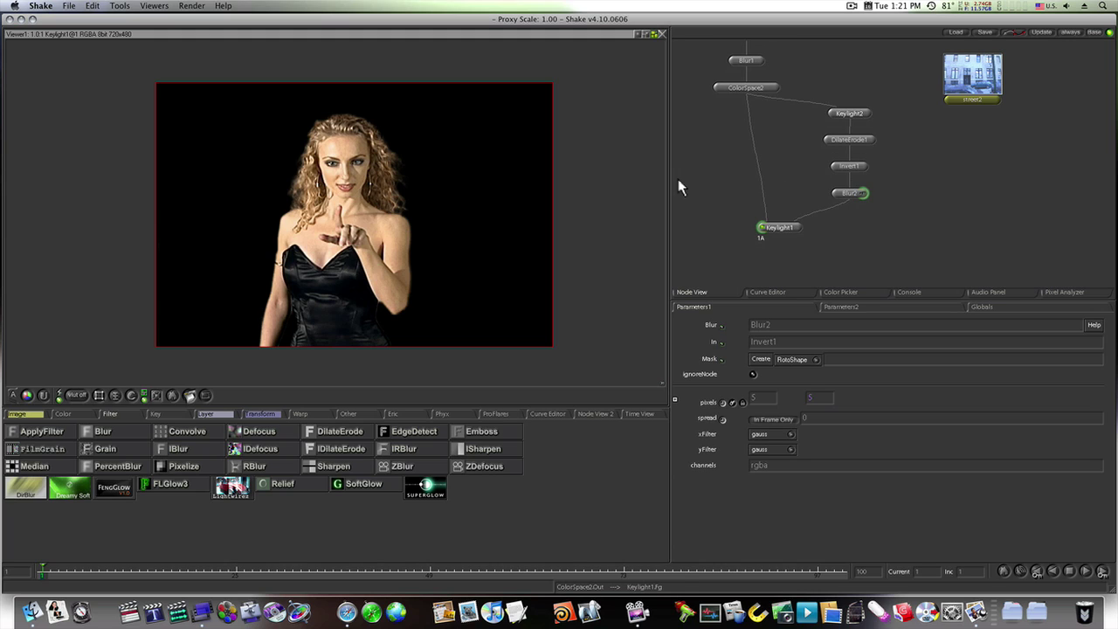
{"action": "left_click_drag", "start_coordinate": [726, 213], "coordinate": [747, 229]}
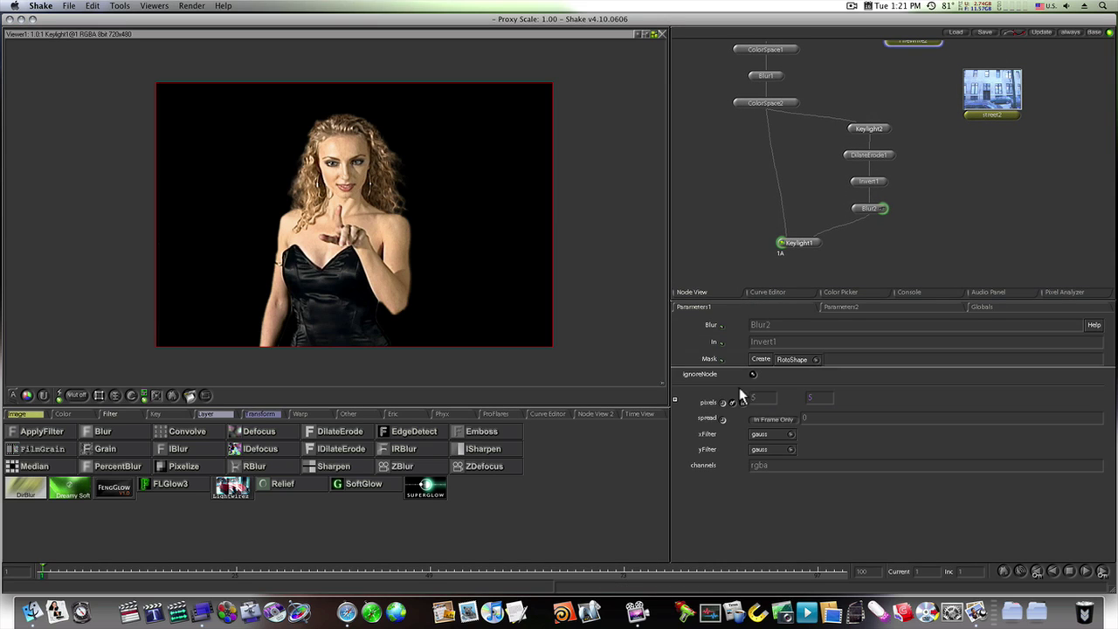
{"action": "left_click_drag", "start_coordinate": [739, 395], "coordinate": [748, 462]}
{"action": "left_click_drag", "start_coordinate": [758, 202], "coordinate": [895, 306]}
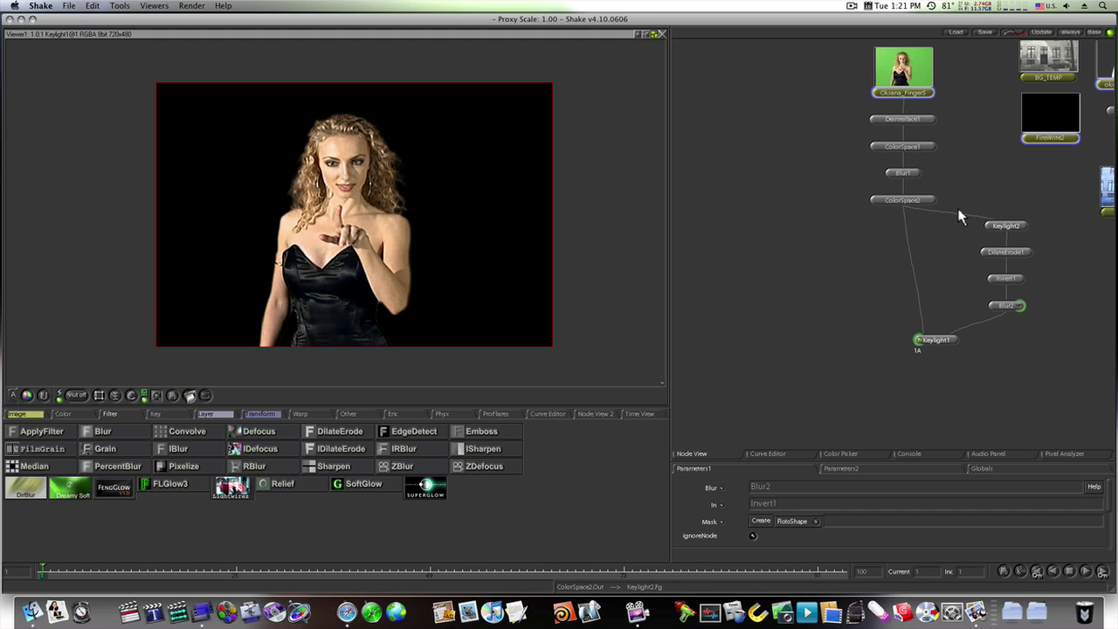
{"action": "left_click", "coordinate": [908, 203]}
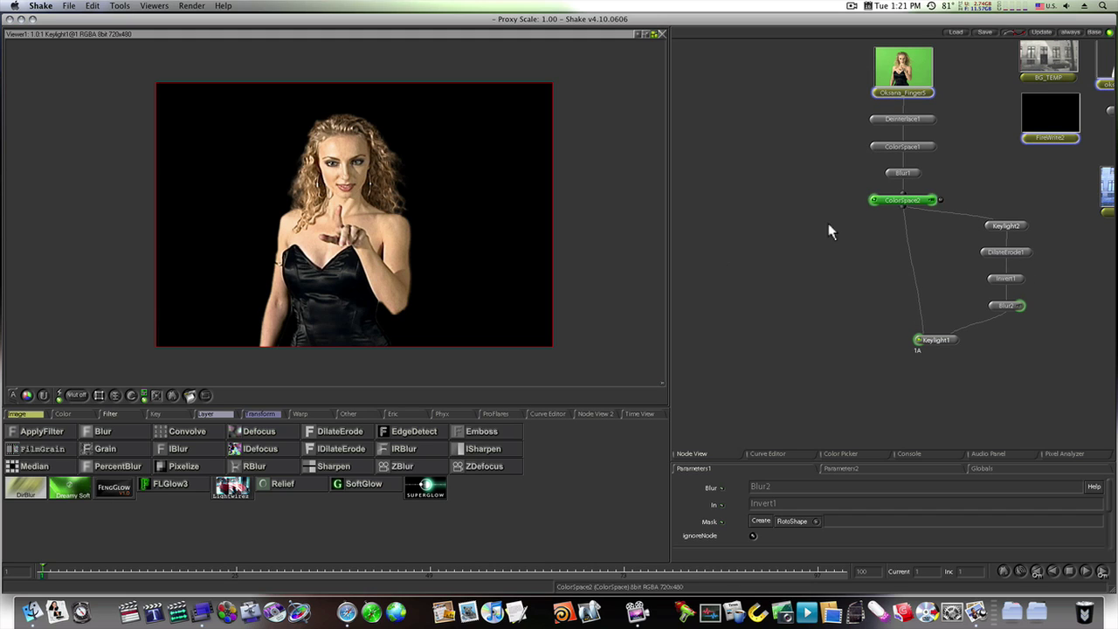
{"action": "left_click", "coordinate": [166, 415]}
{"action": "right_click", "coordinate": [478, 432]}
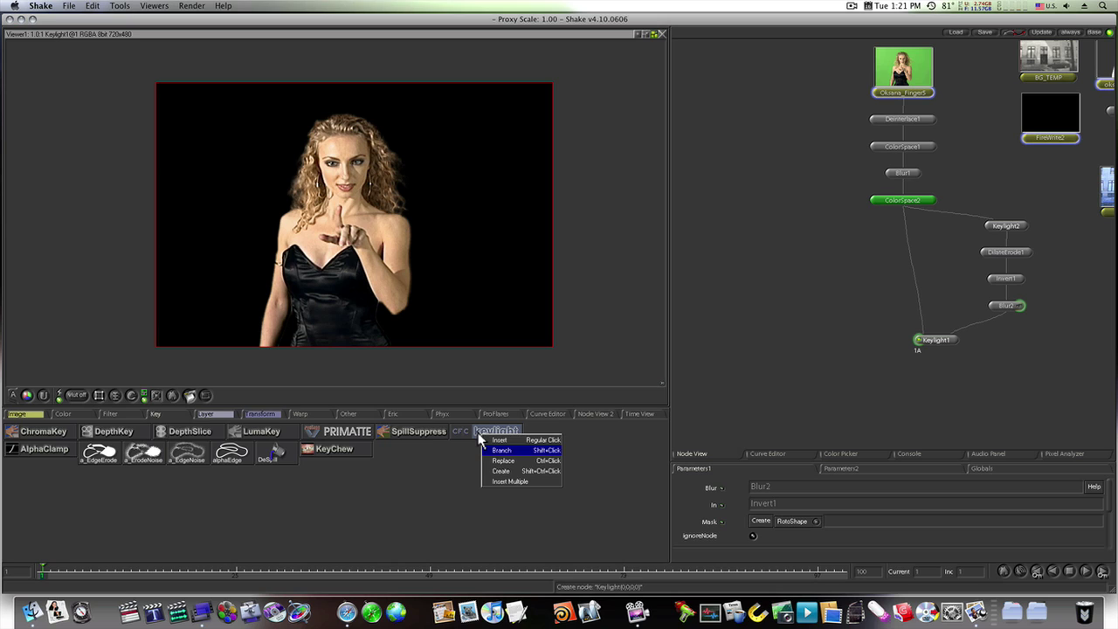
{"action": "left_click", "coordinate": [501, 450]}
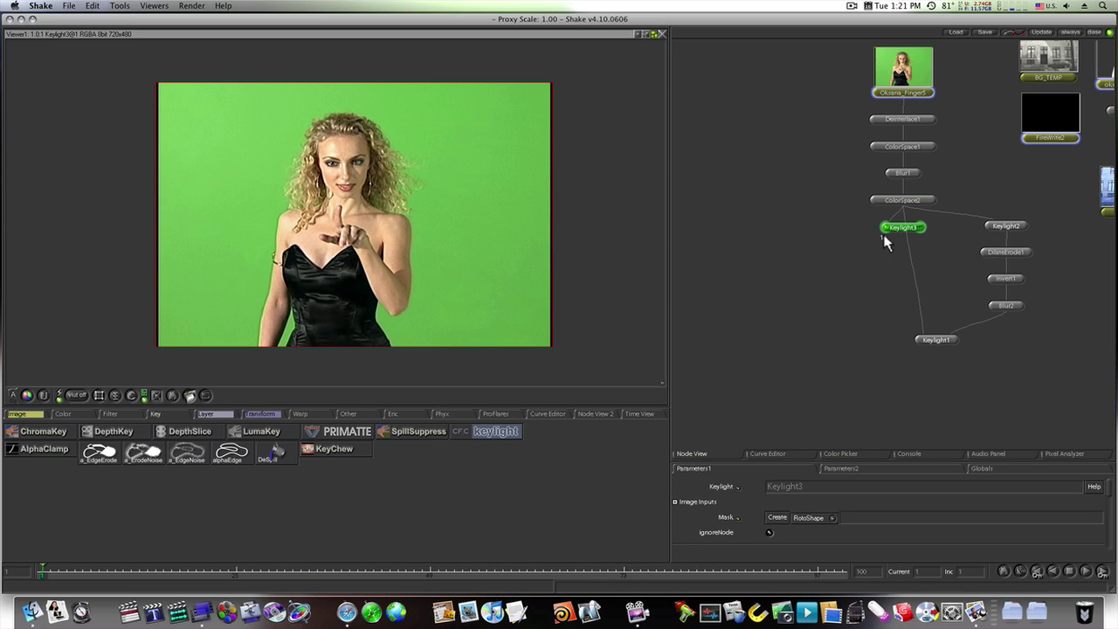
{"action": "left_click_drag", "start_coordinate": [902, 236], "coordinate": [829, 262]}
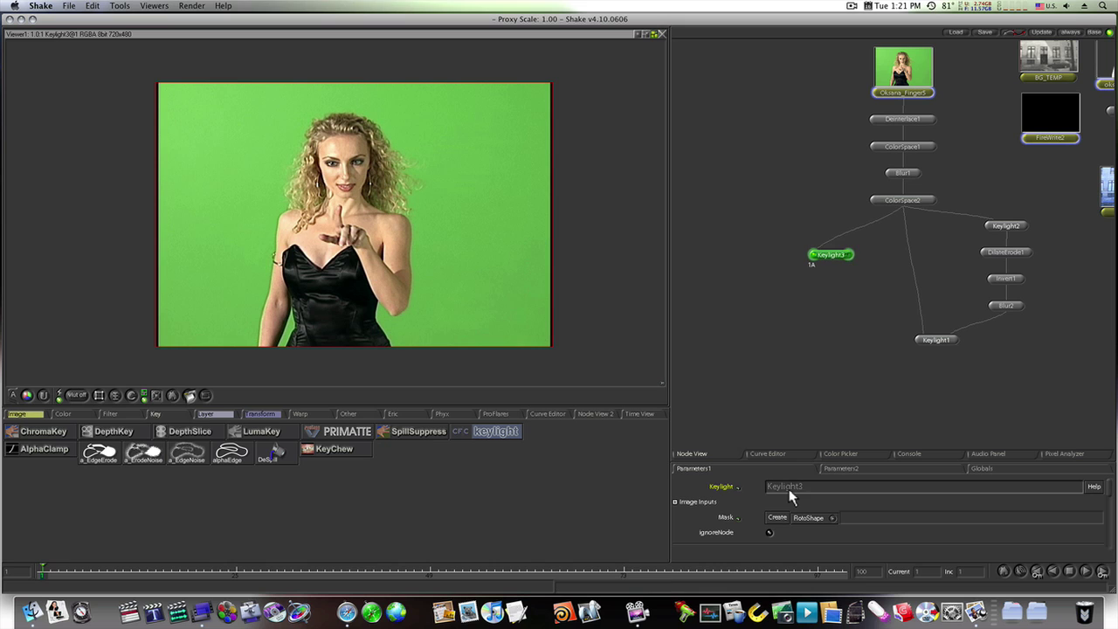
Sample the green backdrop beside the woman as Keylight3's screenColour and set its screenRange to 0.0103
{"action": "left_click_drag", "start_coordinate": [785, 461], "coordinate": [786, 308]}
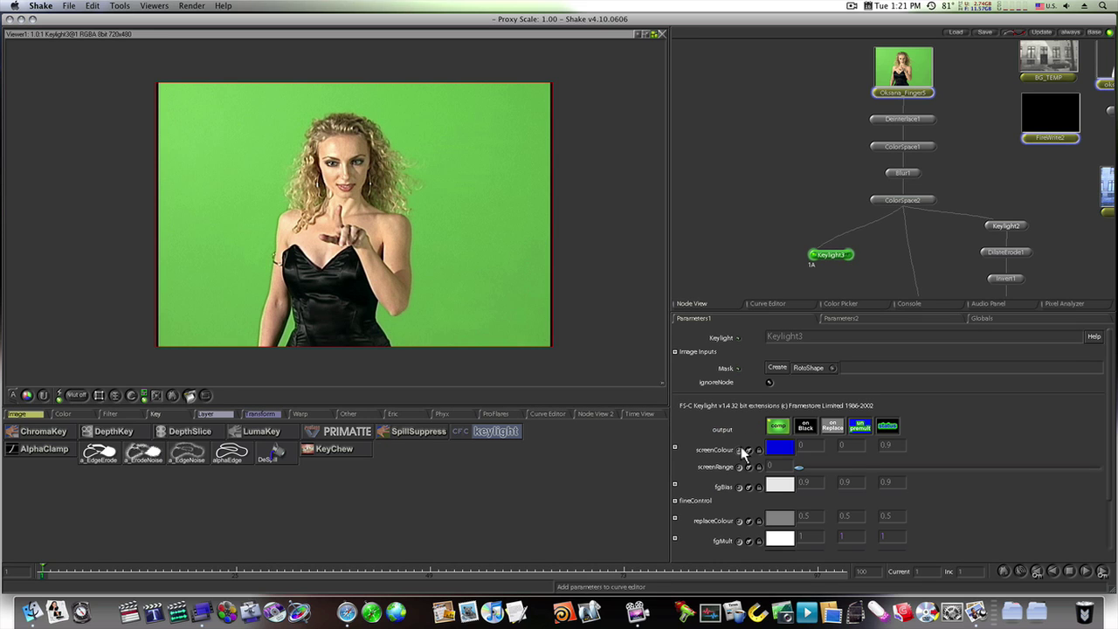
{"action": "left_click", "coordinate": [782, 449]}
{"action": "left_click_drag", "start_coordinate": [515, 210], "coordinate": [424, 120]}
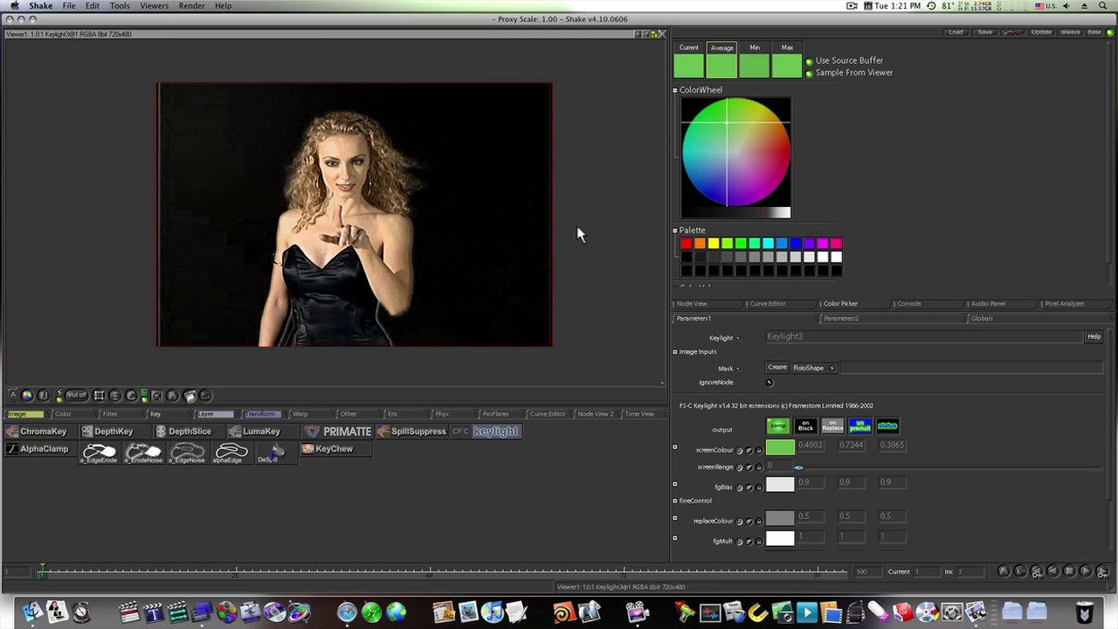
{"action": "left_click_drag", "start_coordinate": [800, 467], "coordinate": [808, 470]}
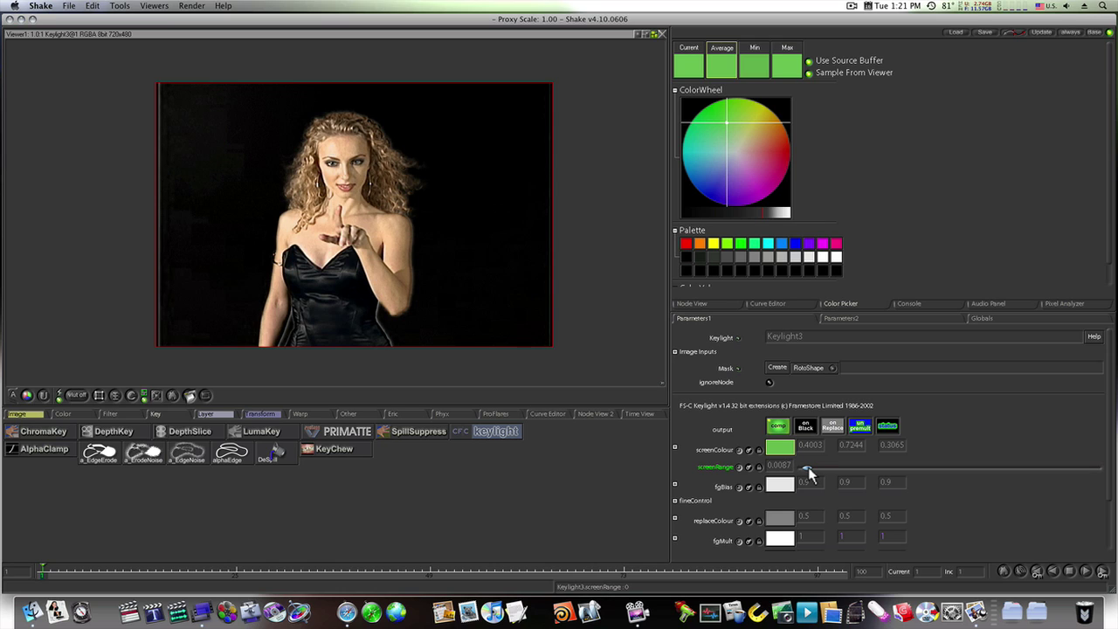
{"action": "left_click_drag", "start_coordinate": [808, 469], "coordinate": [809, 470]}
{"action": "left_click_drag", "start_coordinate": [809, 469], "coordinate": [809, 469]}
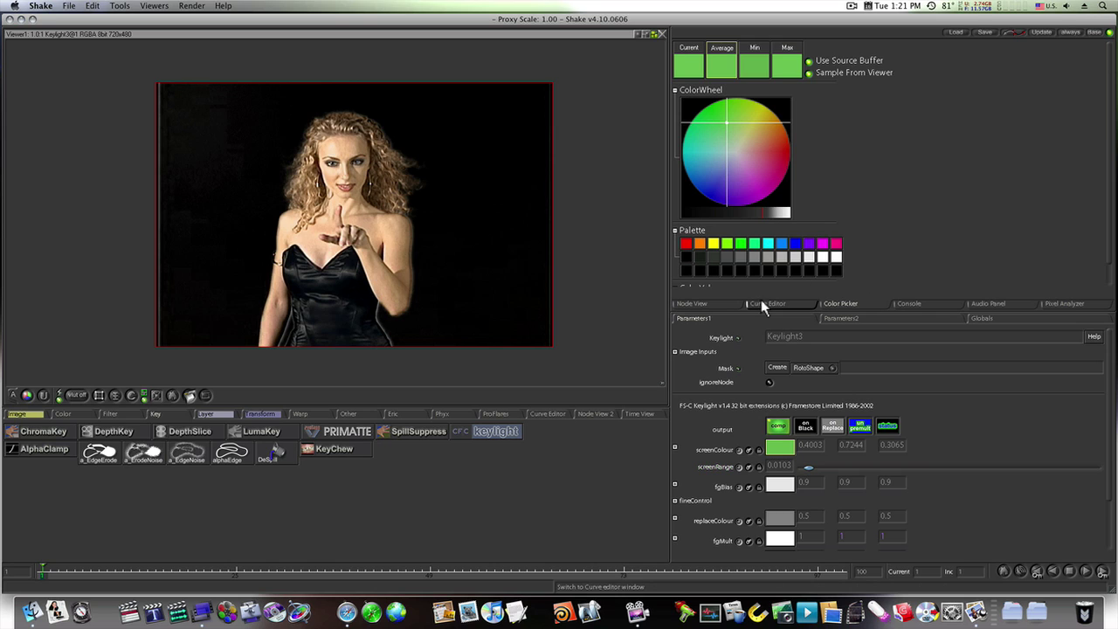
Add a RotoShape node, place it beside the Oksana_Finger5 branch, and set its resolution height to 480
{"action": "left_click", "coordinate": [712, 305]}
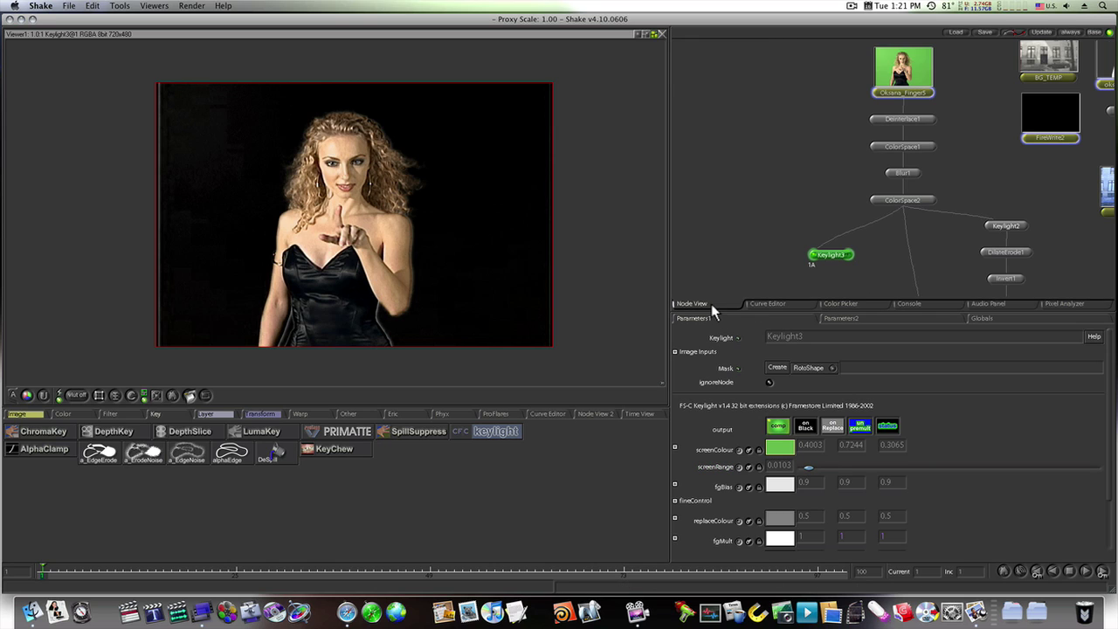
{"action": "left_click", "coordinate": [33, 415]}
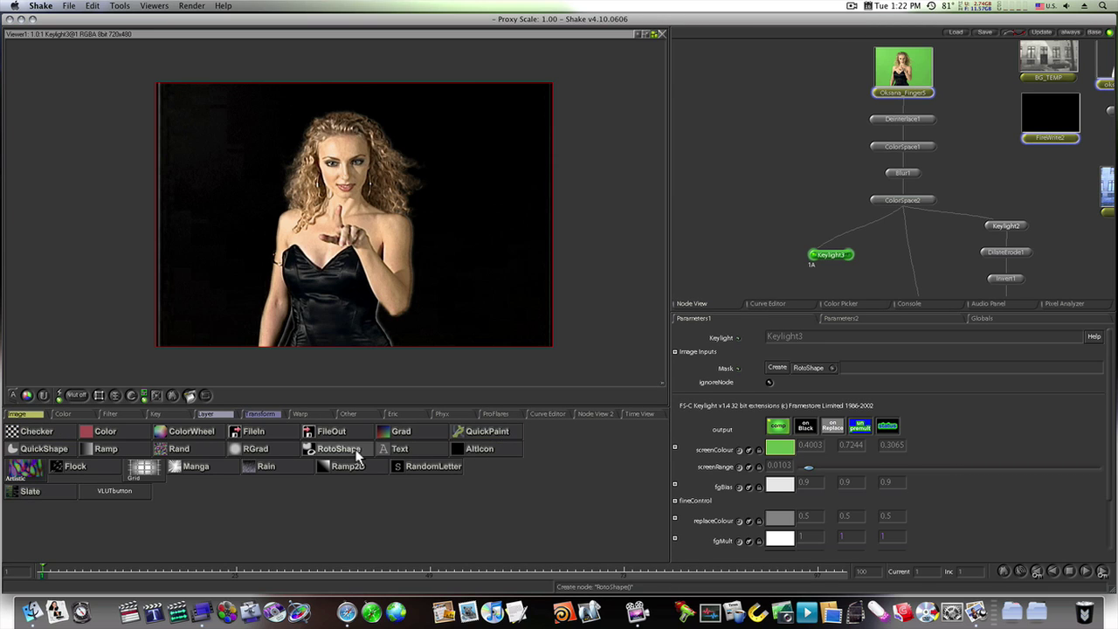
{"action": "left_click", "coordinate": [350, 451]}
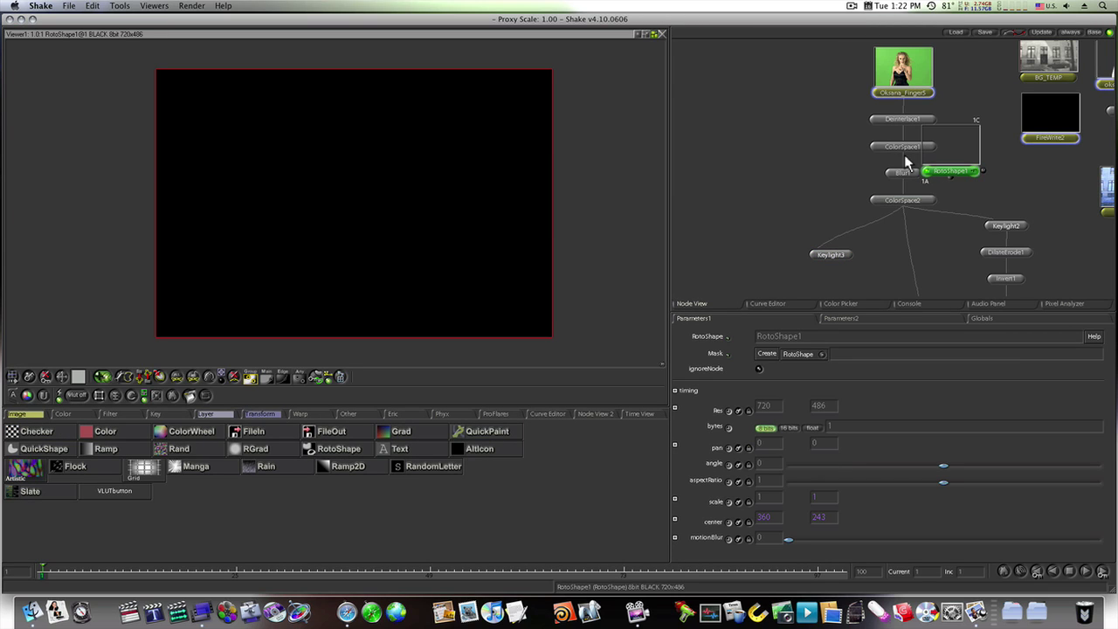
{"action": "left_click_drag", "start_coordinate": [957, 169], "coordinate": [745, 142]}
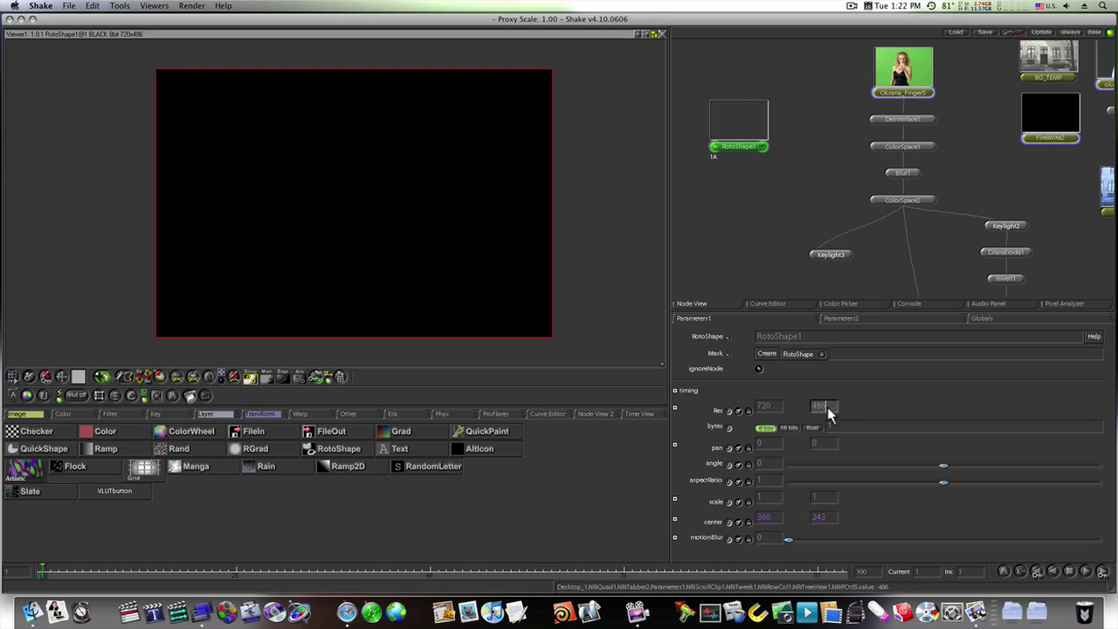
{"action": "key", "text": "Return"}
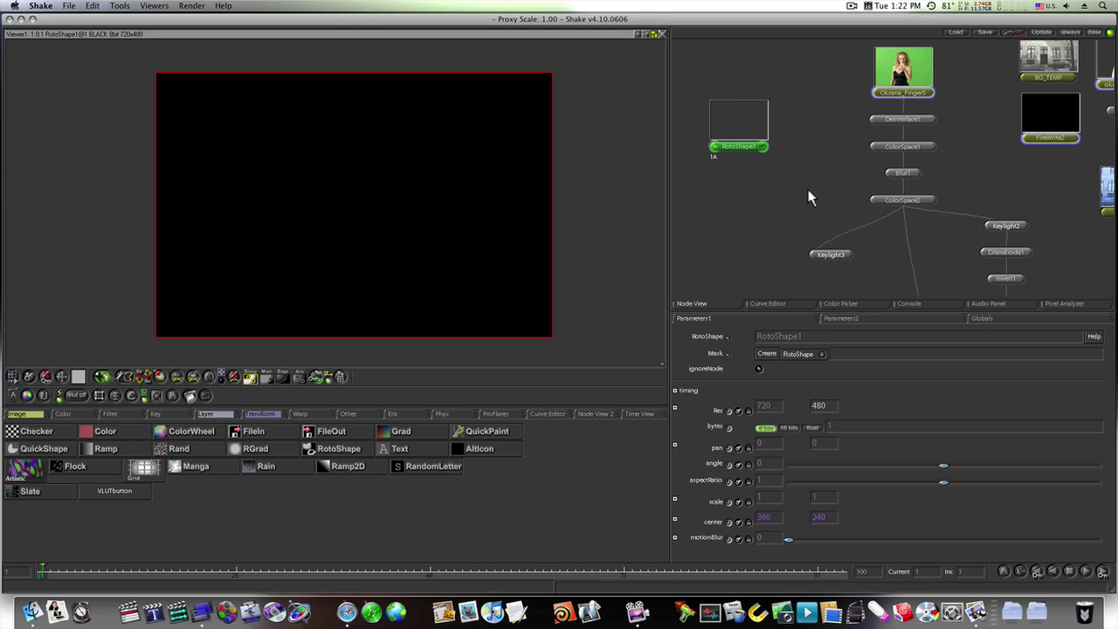
View Keylight3 and draw a closed four-point RotoShape around the woman's head and hair, down to her shoulders
{"action": "left_click", "coordinate": [813, 255]}
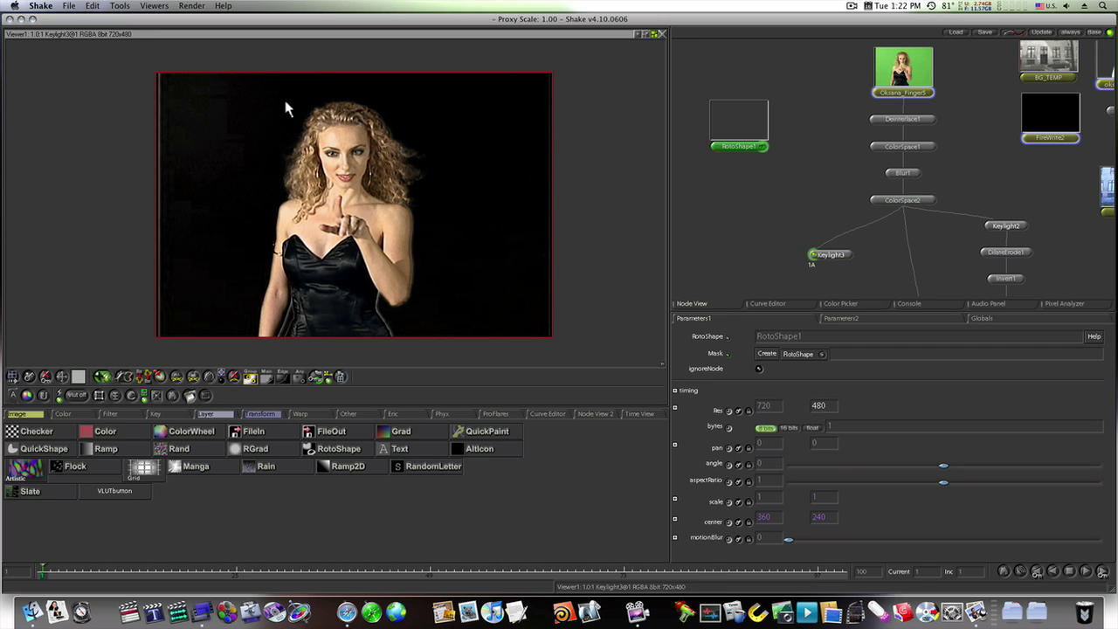
{"action": "left_click", "coordinate": [262, 83]}
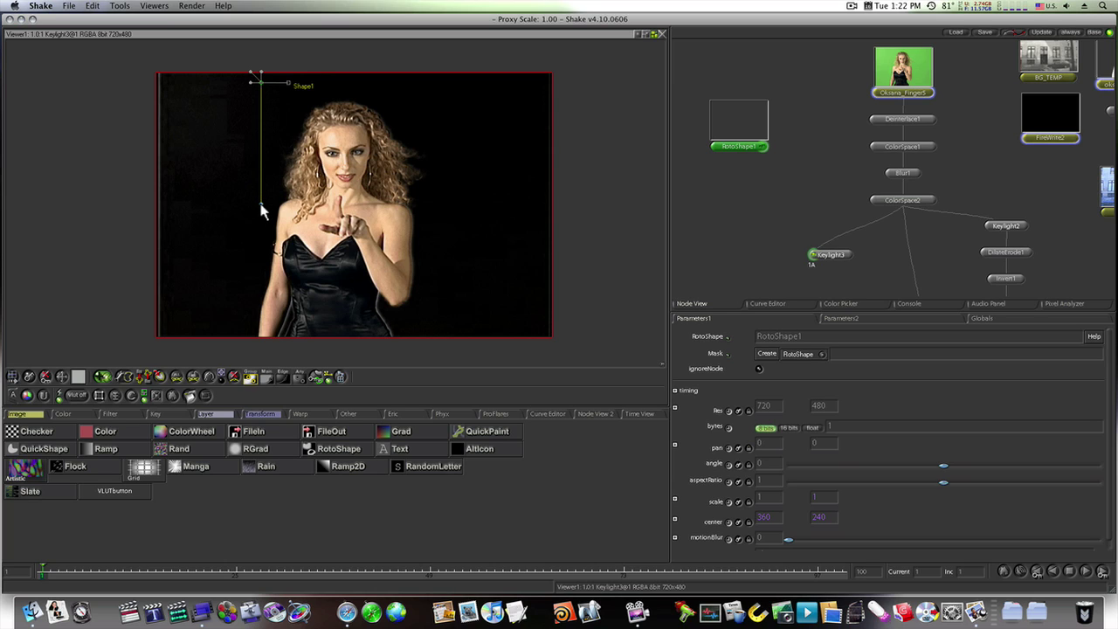
{"action": "left_click", "coordinate": [261, 203]}
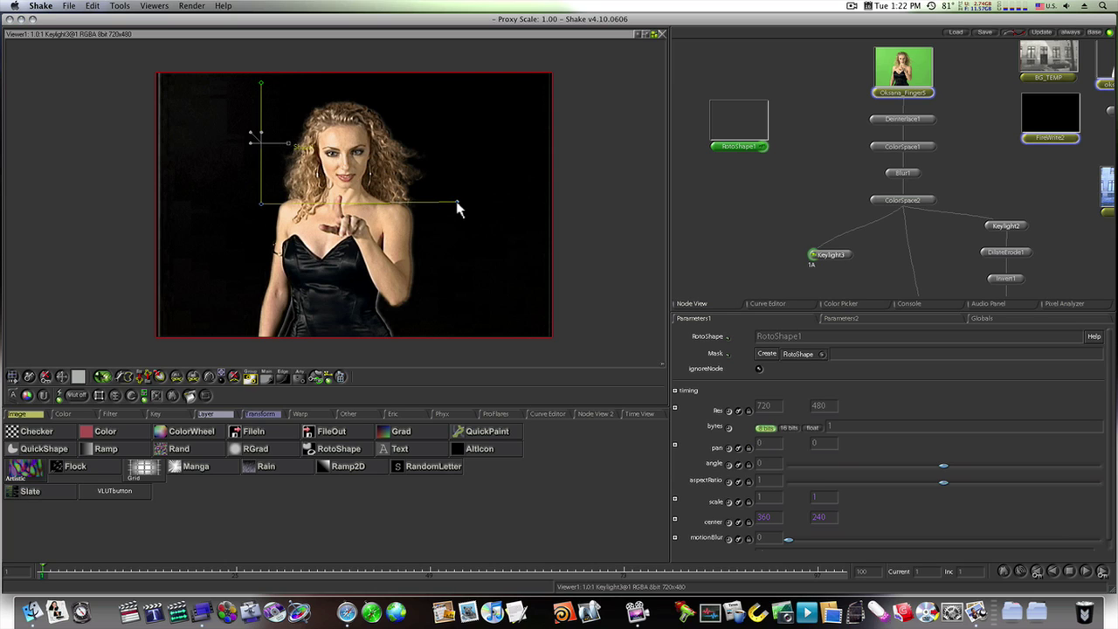
{"action": "left_click", "coordinate": [457, 203]}
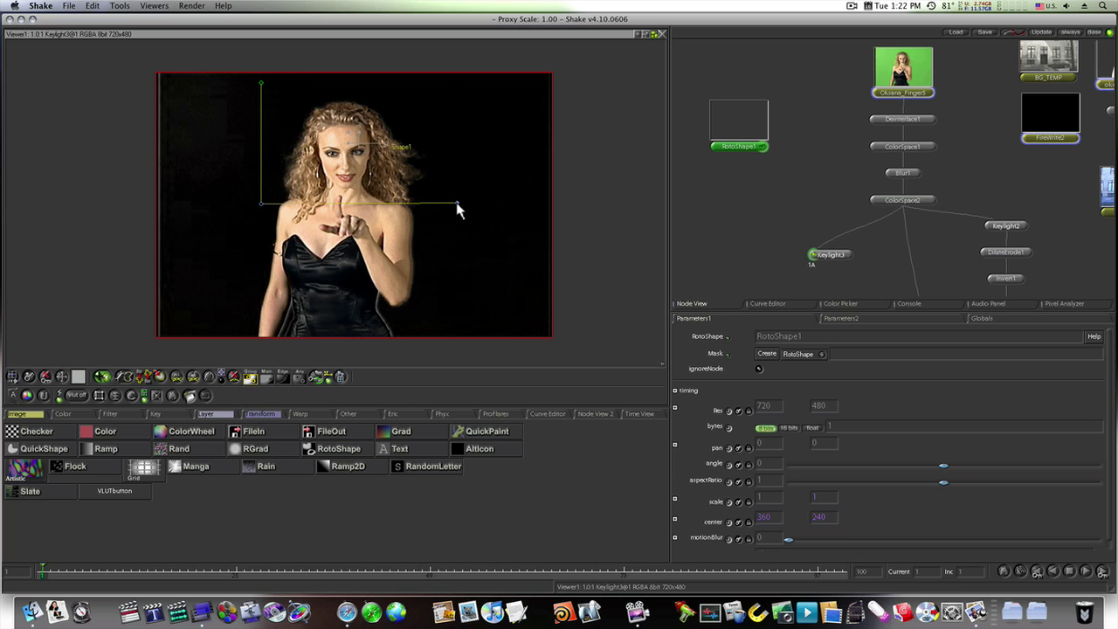
{"action": "left_click", "coordinate": [457, 79]}
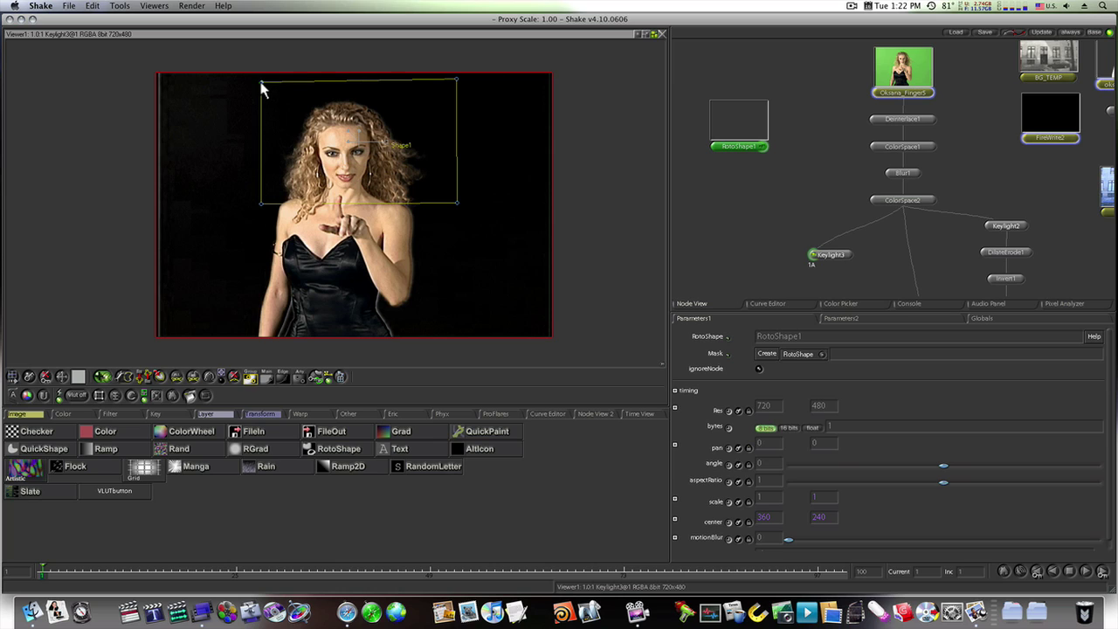
{"action": "left_click", "coordinate": [262, 88]}
Feather the roto shape by pulling the edge points of its two lower corners outward, and refresh the RotoShape1 thumbnail
{"action": "left_click", "coordinate": [279, 376]}
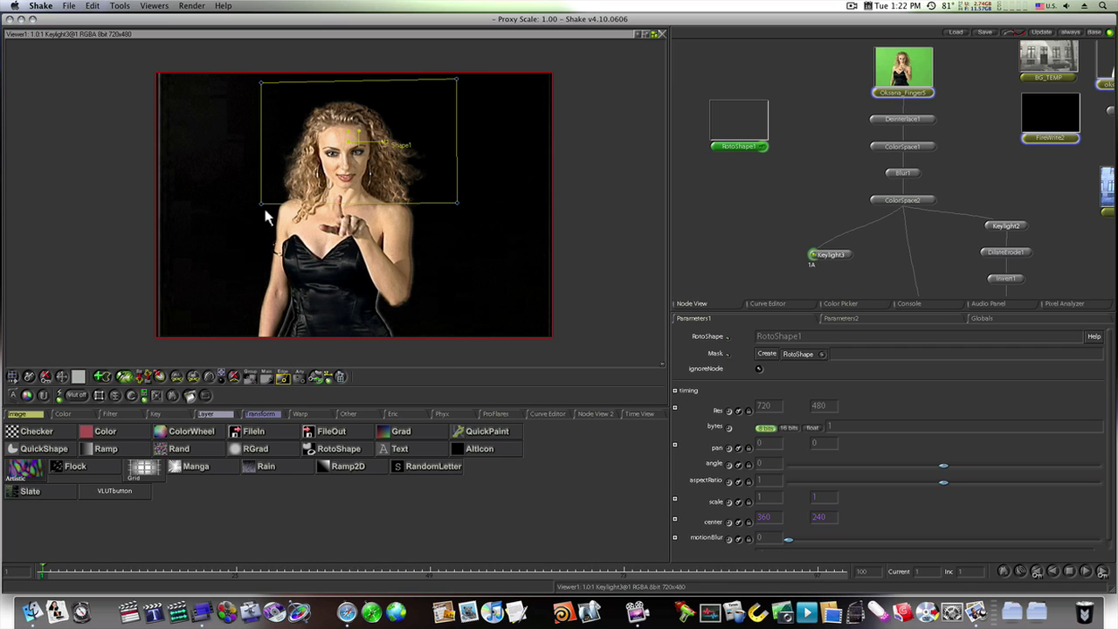
{"action": "left_click_drag", "start_coordinate": [260, 204], "coordinate": [256, 209]}
{"action": "left_click_drag", "start_coordinate": [454, 206], "coordinate": [463, 211]}
{"action": "left_click_drag", "start_coordinate": [257, 211], "coordinate": [249, 212]}
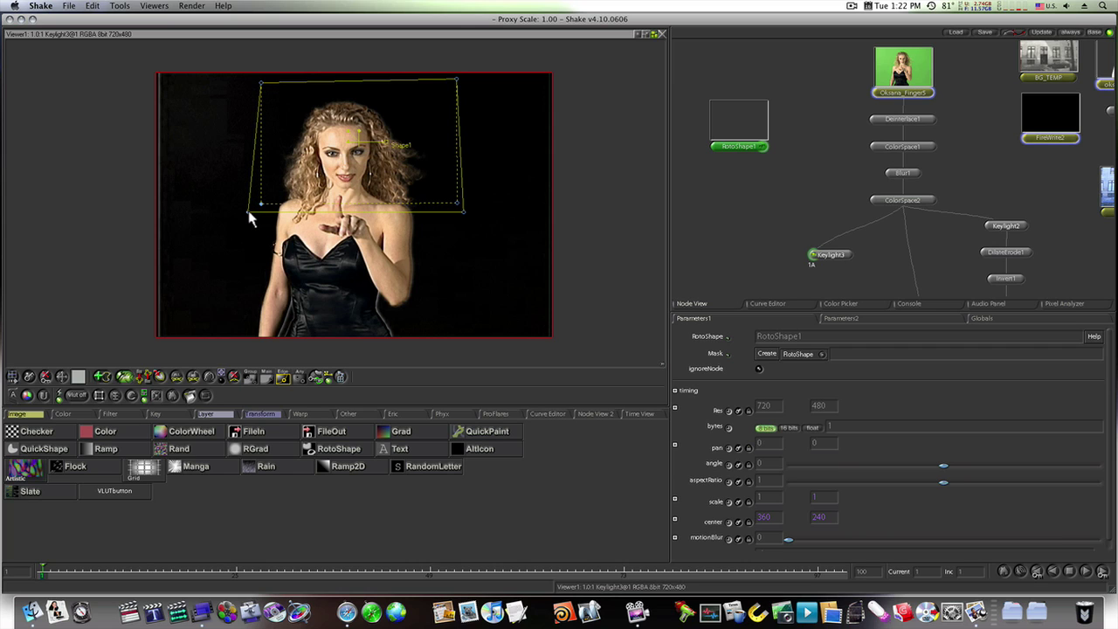
{"action": "left_click", "coordinate": [731, 111]}
{"action": "key", "text": "t"}
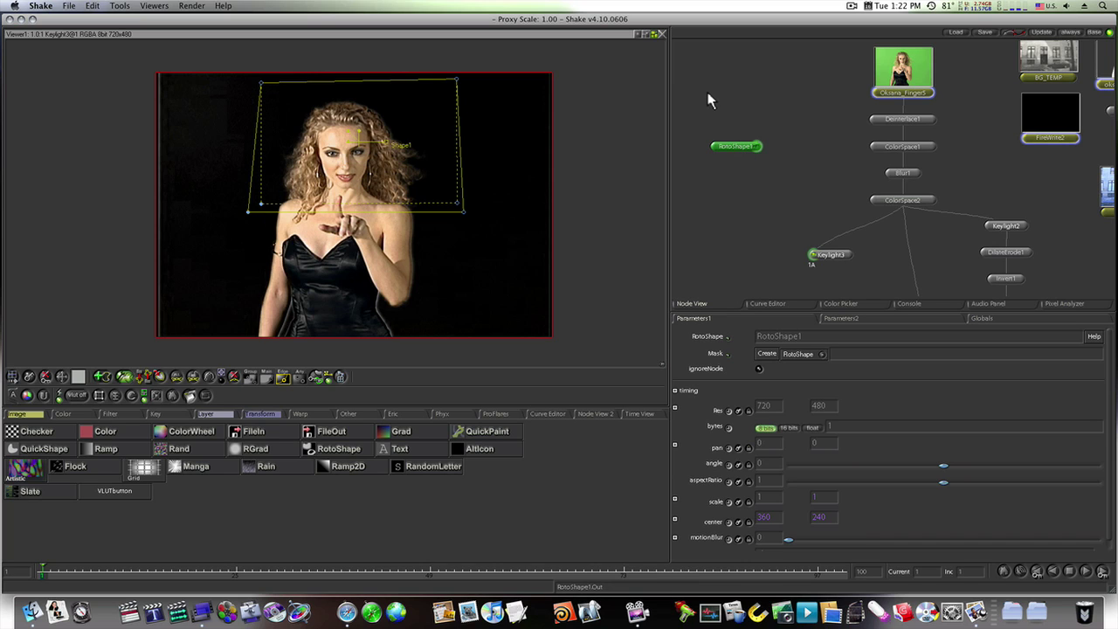
{"action": "key", "text": "t"}
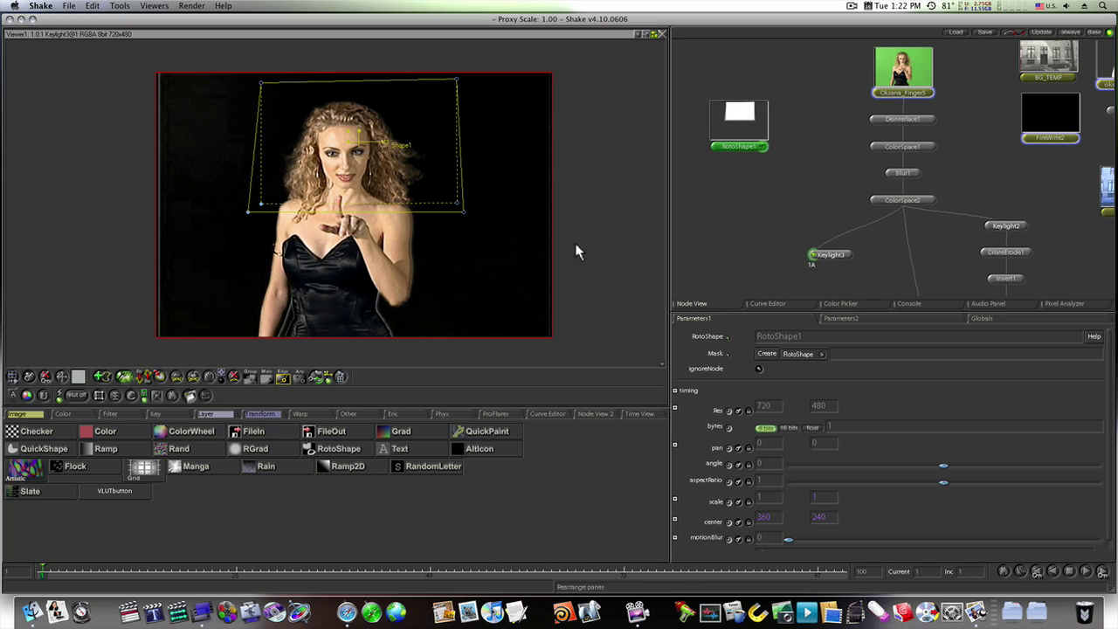
Add an Invert node after RotoShape1, connect it to Keylight3's GarbageMatte input, and view Keylight3
{"action": "left_click", "coordinate": [74, 416]}
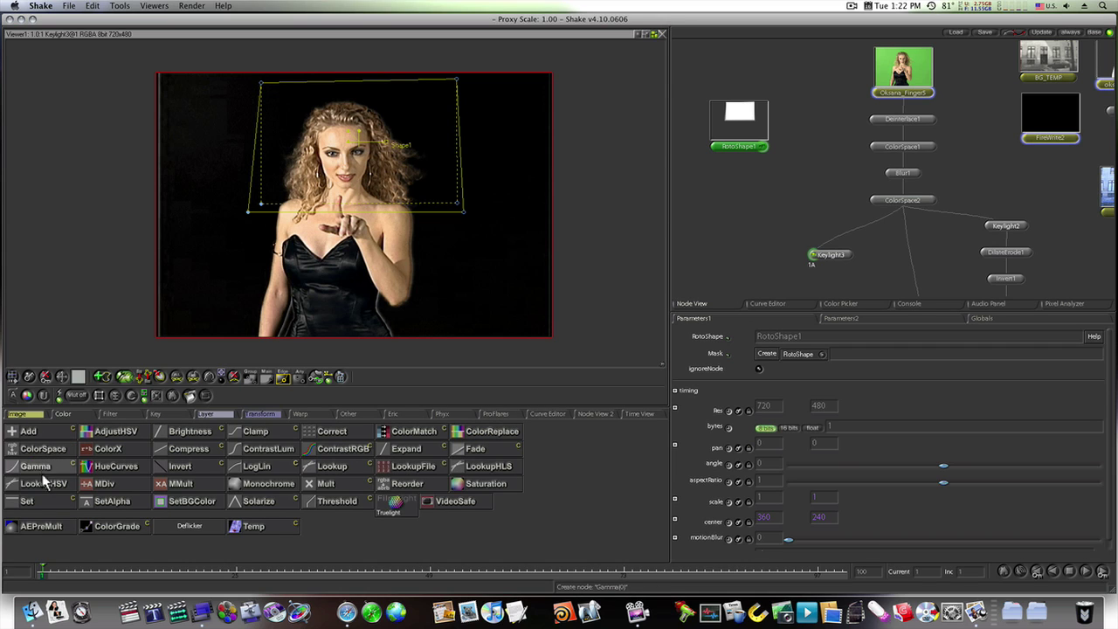
{"action": "left_click", "coordinate": [163, 464]}
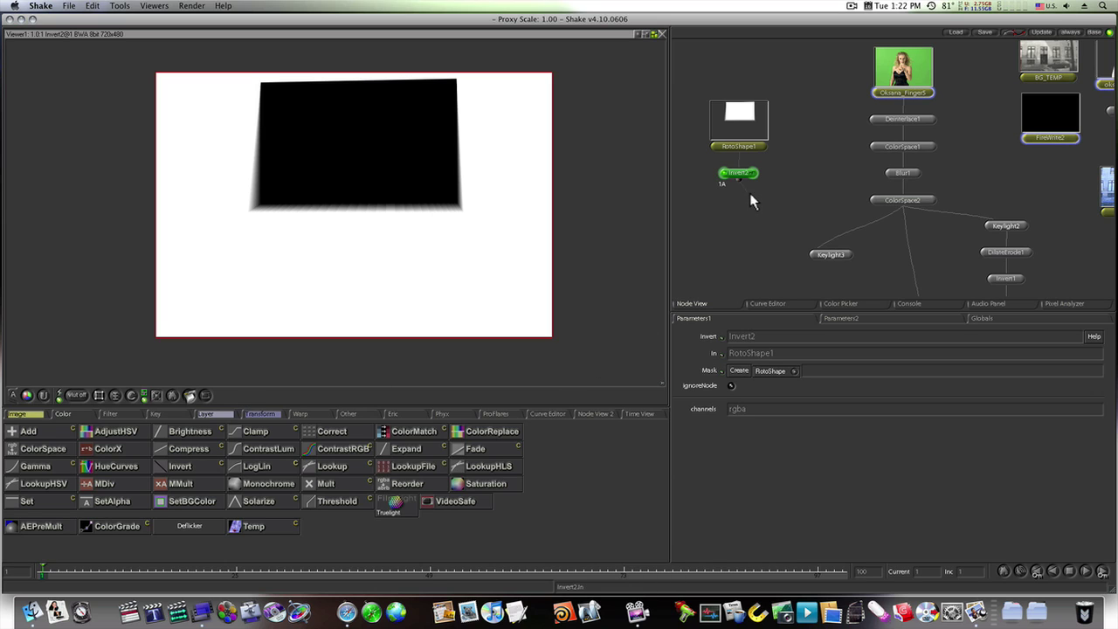
{"action": "left_click_drag", "start_coordinate": [839, 244], "coordinate": [842, 251]}
{"action": "left_click", "coordinate": [813, 255]}
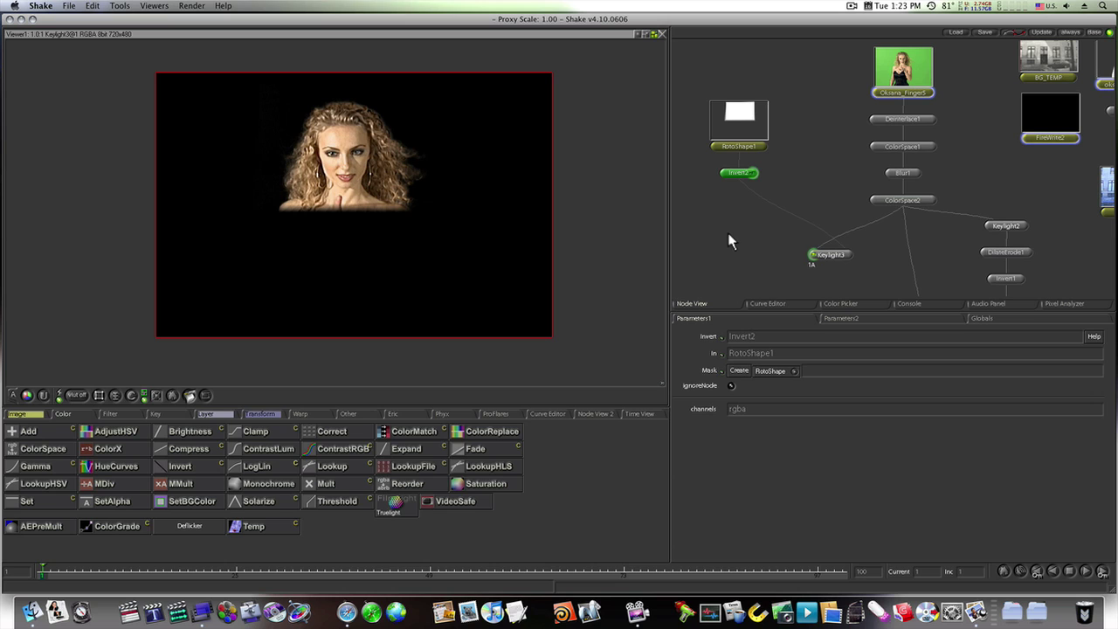
Add an Over node after Keylight3, place it below Keylight1, and connect Keylight1 as its background
{"action": "left_click_drag", "start_coordinate": [734, 235], "coordinate": [675, 149]}
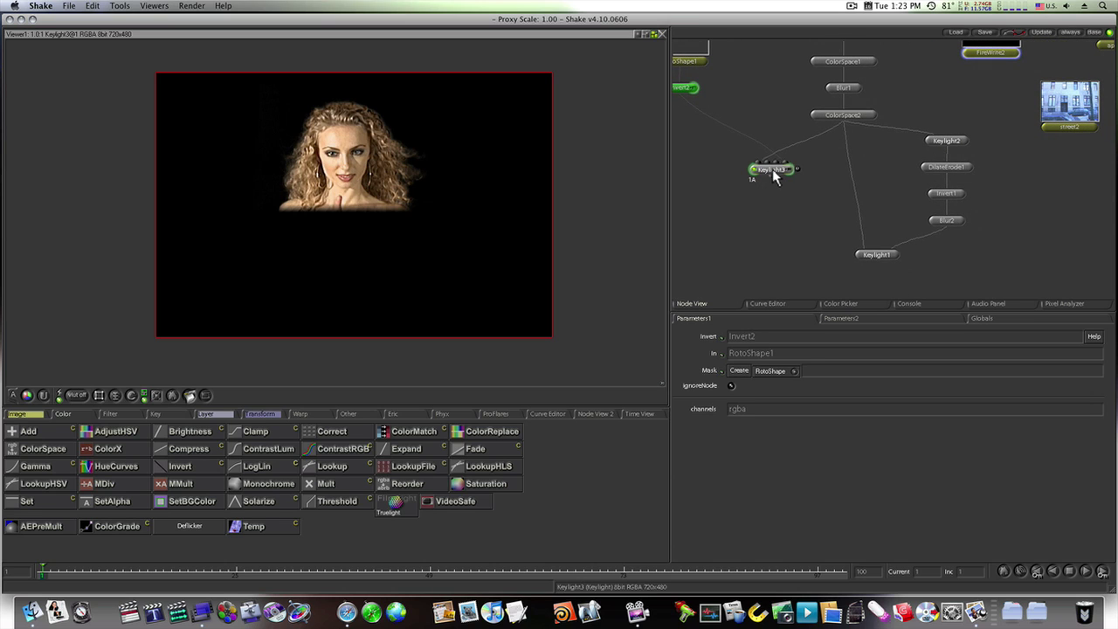
{"action": "left_click", "coordinate": [772, 170]}
{"action": "left_click", "coordinate": [204, 415]}
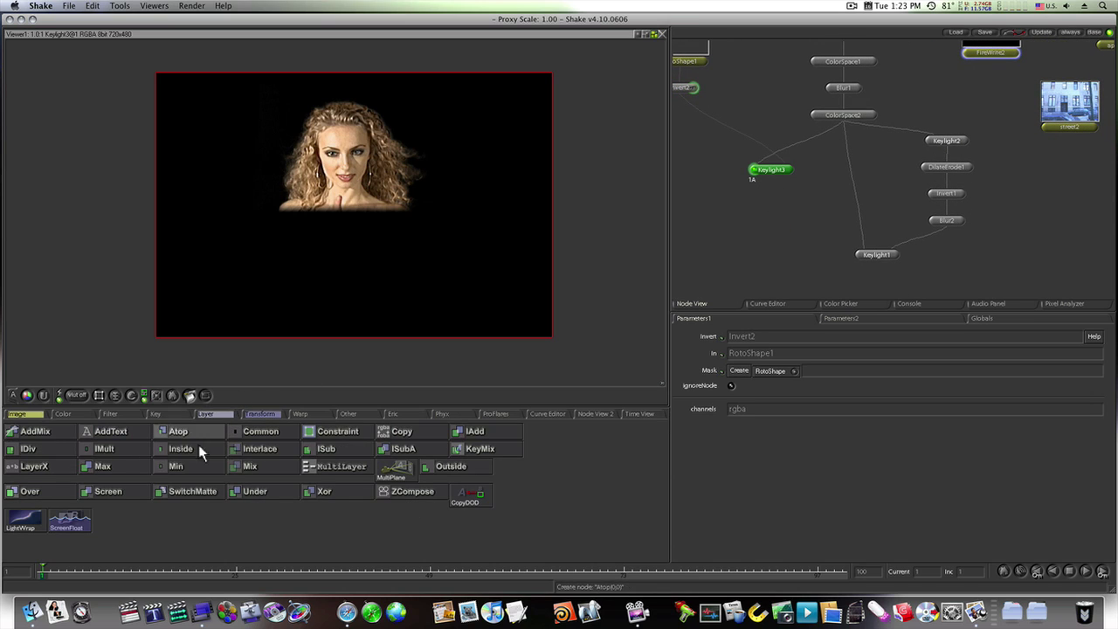
{"action": "left_click", "coordinate": [48, 490]}
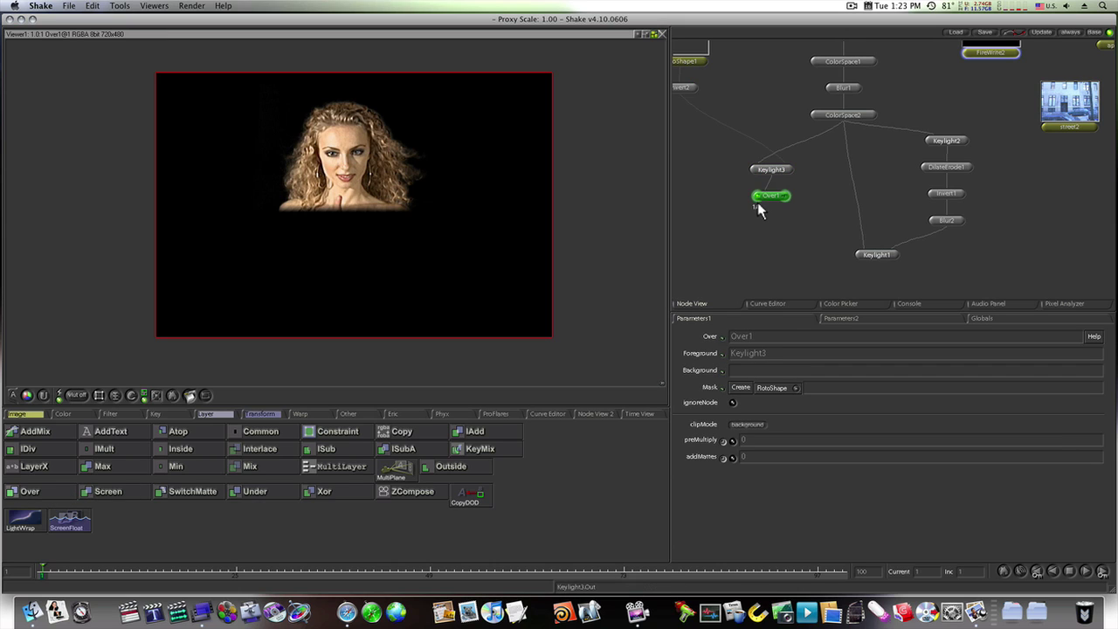
{"action": "left_click_drag", "start_coordinate": [758, 202], "coordinate": [877, 285]}
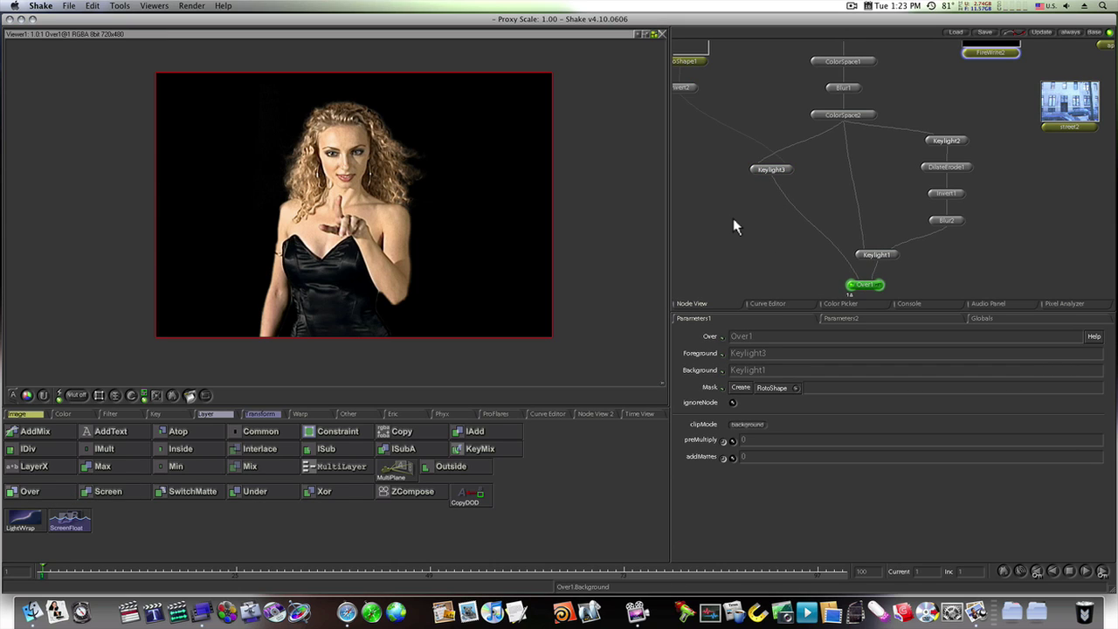
Move the appleStore2 background image down next to the keying branches and view it
{"action": "left_click_drag", "start_coordinate": [733, 218], "coordinate": [725, 157]}
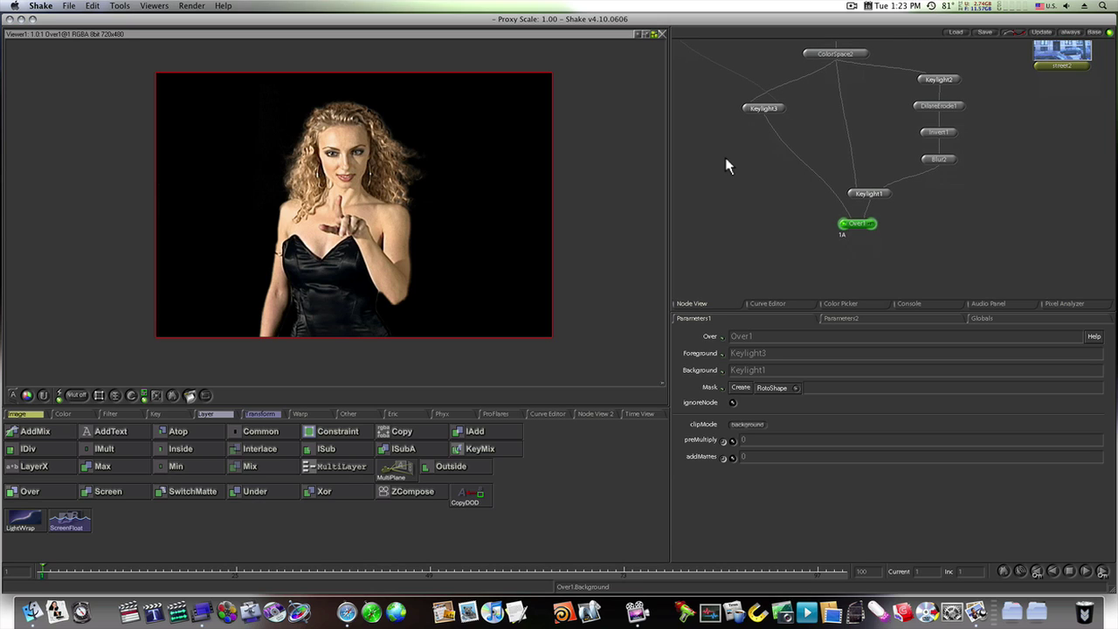
{"action": "left_click_drag", "start_coordinate": [766, 217], "coordinate": [686, 272]}
{"action": "left_click_drag", "start_coordinate": [1012, 180], "coordinate": [984, 257]}
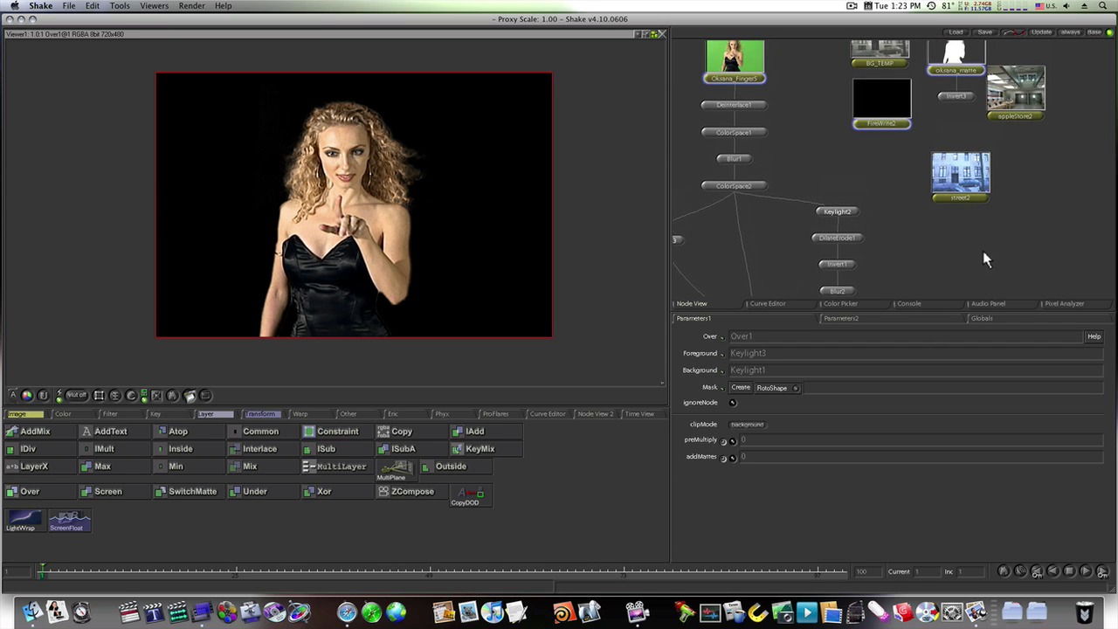
{"action": "left_click_drag", "start_coordinate": [1009, 90], "coordinate": [886, 140]}
{"action": "left_click", "coordinate": [908, 240]}
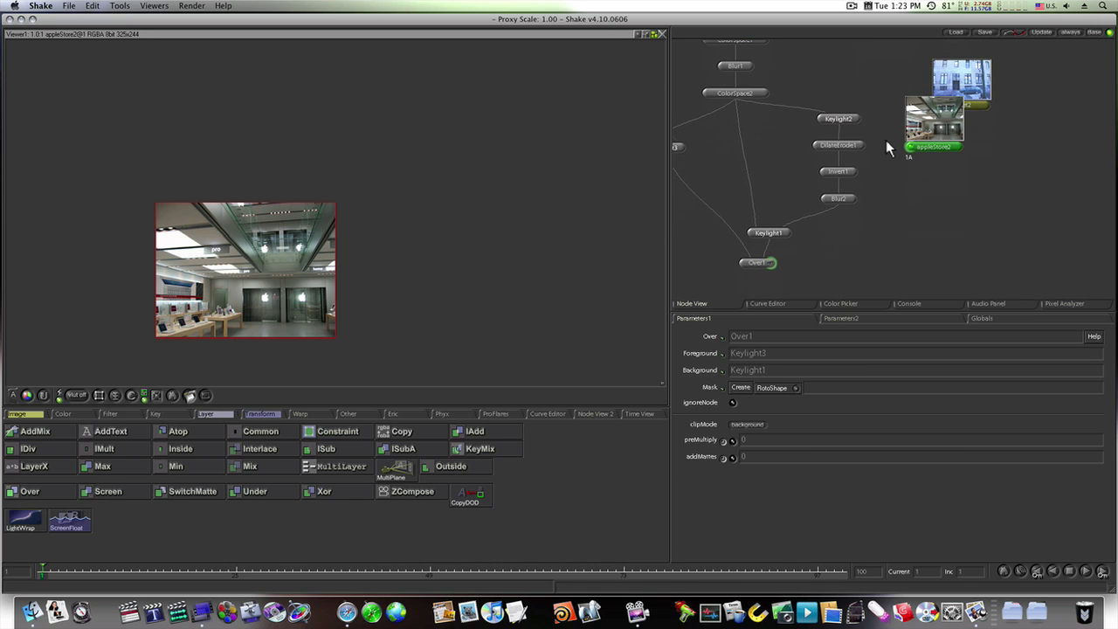
Add a Resize node after appleStore2, and view the Oksana_Finger5 source plate for its frame size
{"action": "left_click", "coordinate": [364, 416]}
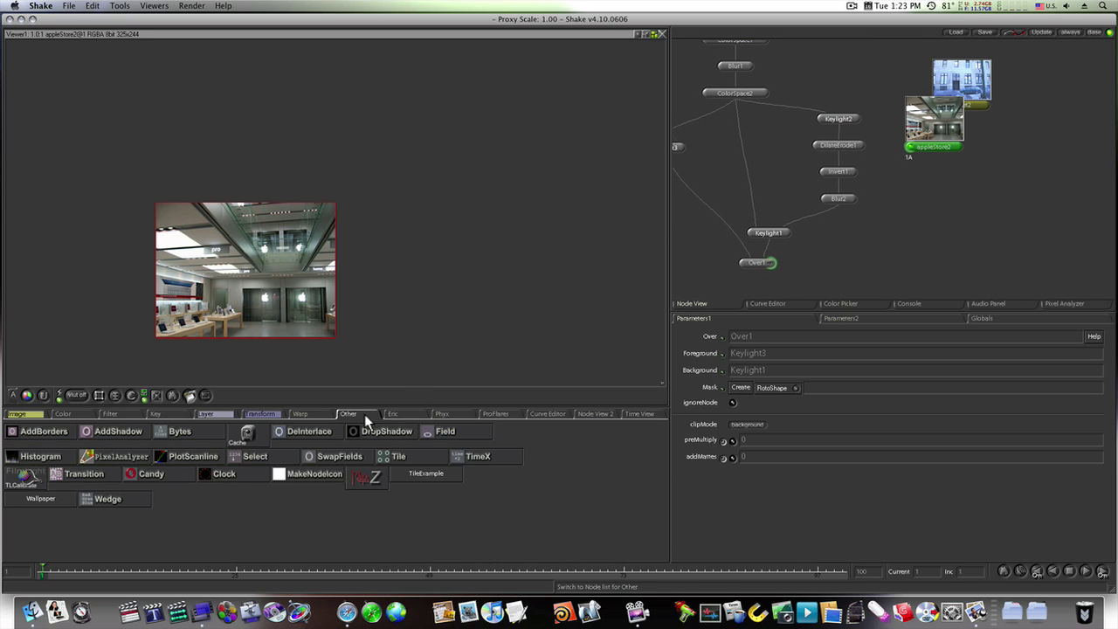
{"action": "left_click", "coordinate": [258, 414]}
{"action": "left_click", "coordinate": [430, 453]}
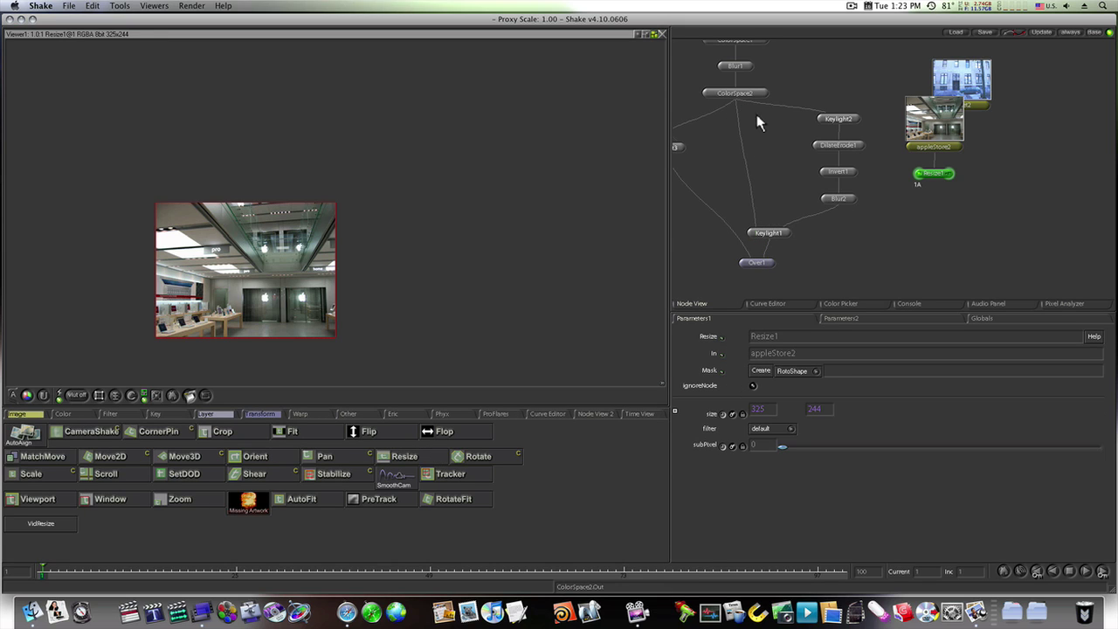
{"action": "left_click_drag", "start_coordinate": [757, 114], "coordinate": [820, 207]}
{"action": "left_click", "coordinate": [775, 74]}
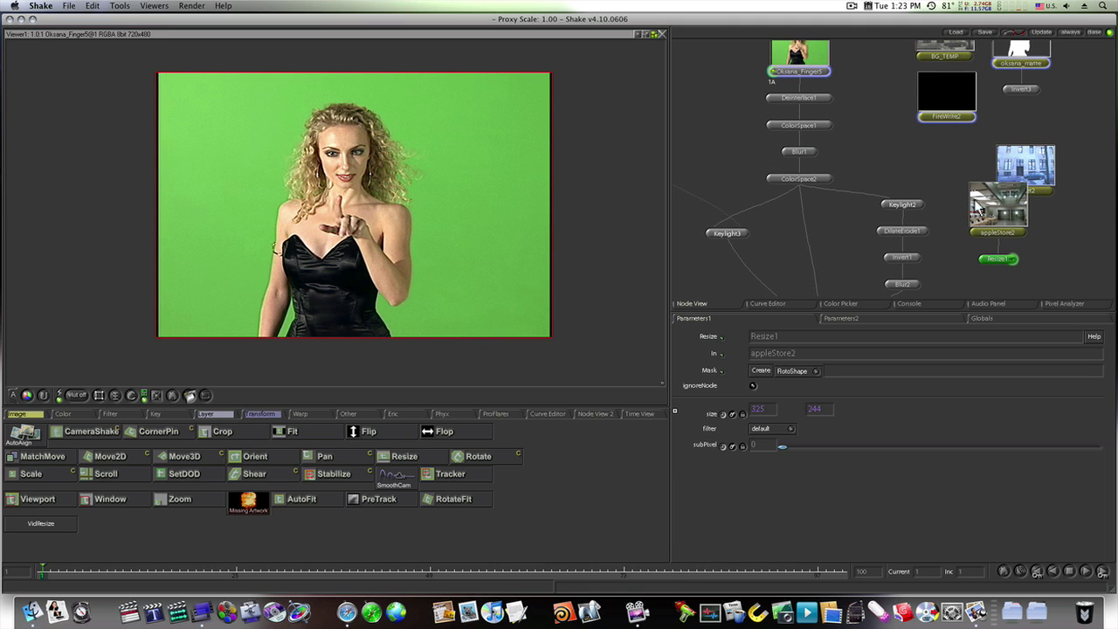
View Resize1 and set its size to 720 by 480
{"action": "left_click", "coordinate": [983, 257]}
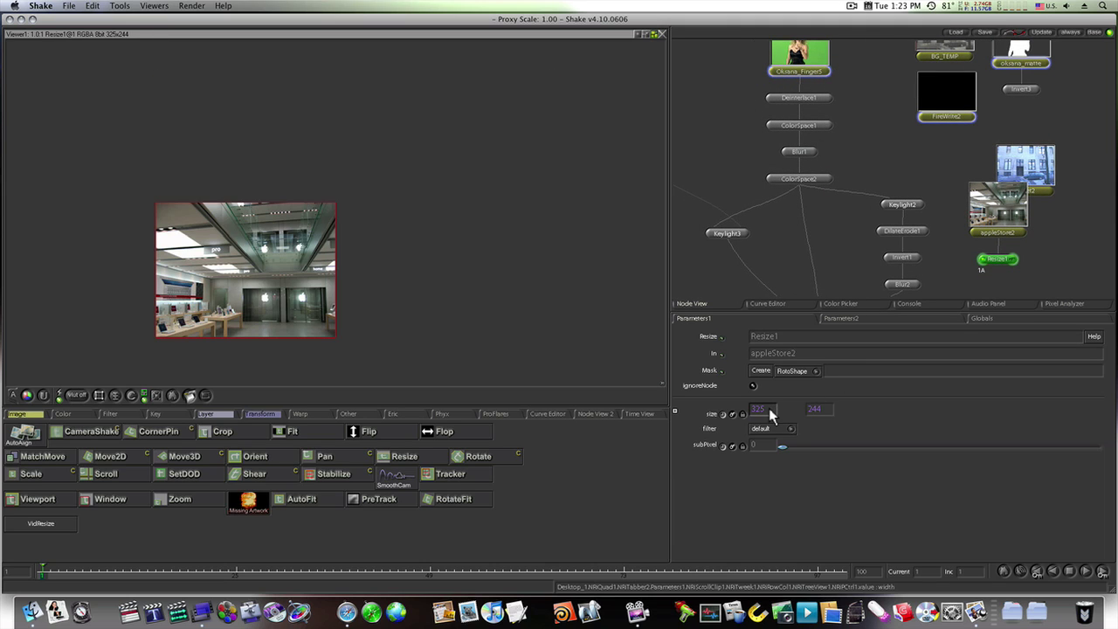
{"action": "left_click", "coordinate": [760, 410]}
{"action": "type", "text": "720"}
{"action": "key", "text": "Tab"}
{"action": "type", "text": "480"}
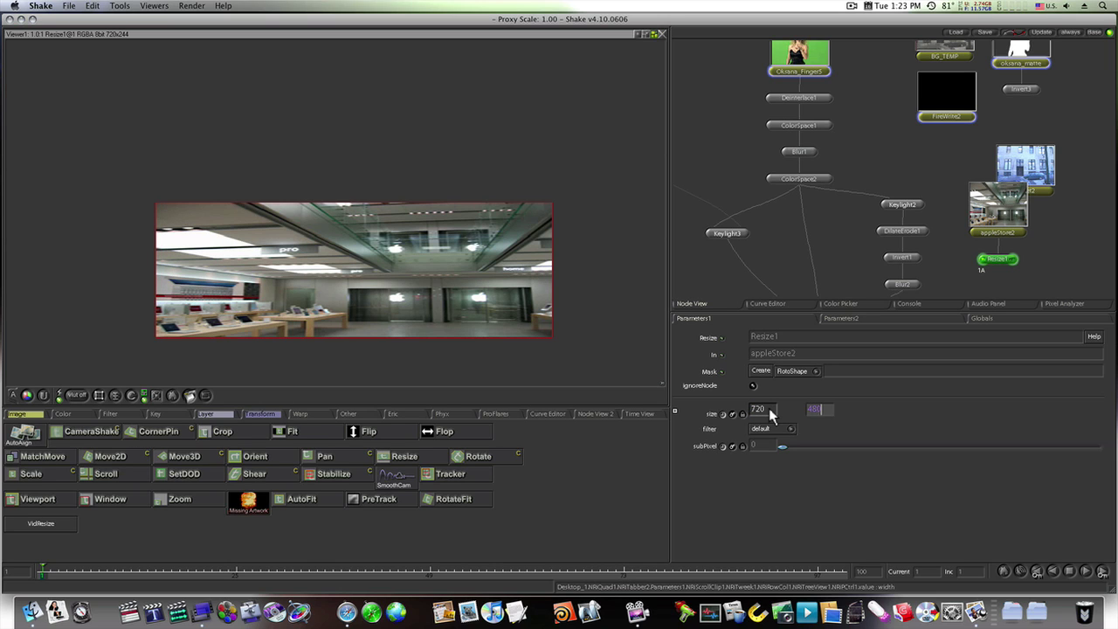
{"action": "key", "text": "Return"}
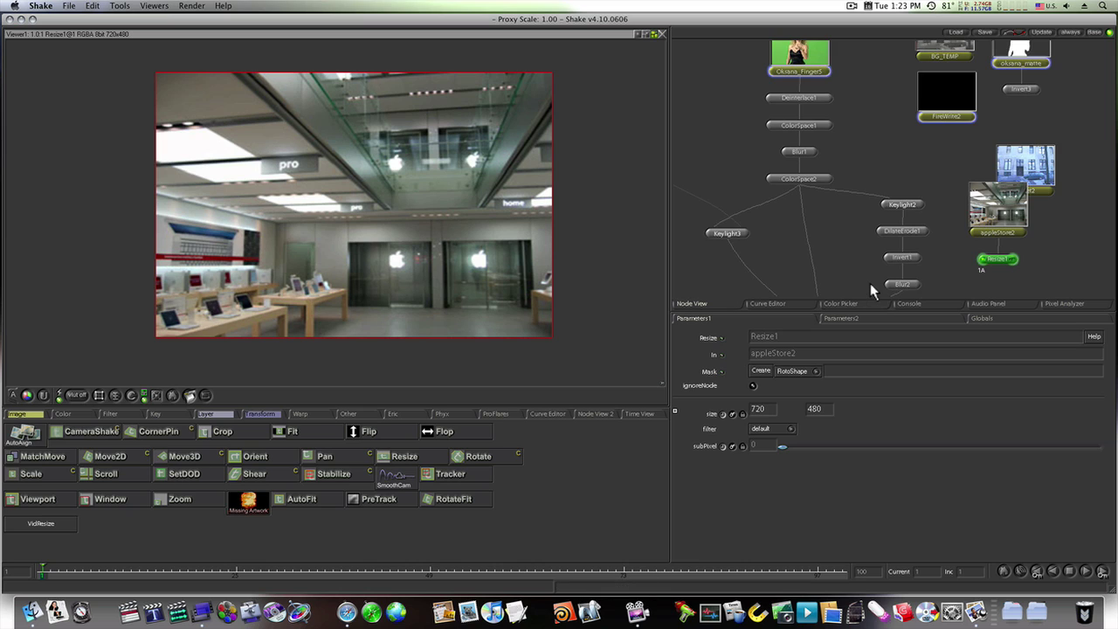
Add an IAdd node after Over1 and connect Resize1 as its background
{"action": "left_click_drag", "start_coordinate": [871, 283], "coordinate": [837, 158]}
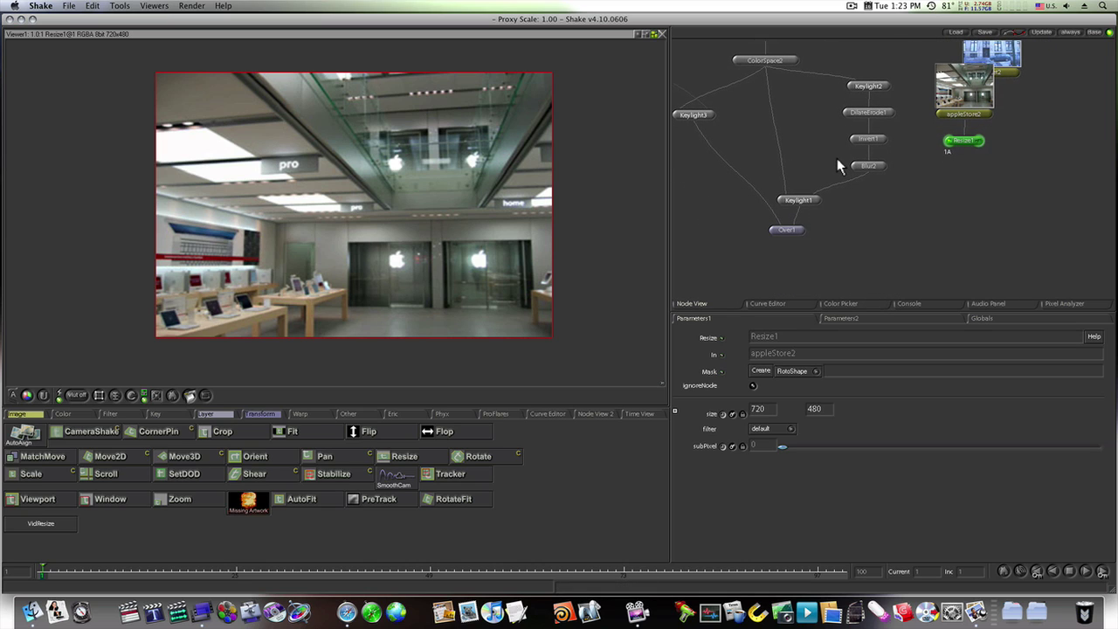
{"action": "left_click", "coordinate": [789, 230]}
{"action": "left_click", "coordinate": [217, 413]}
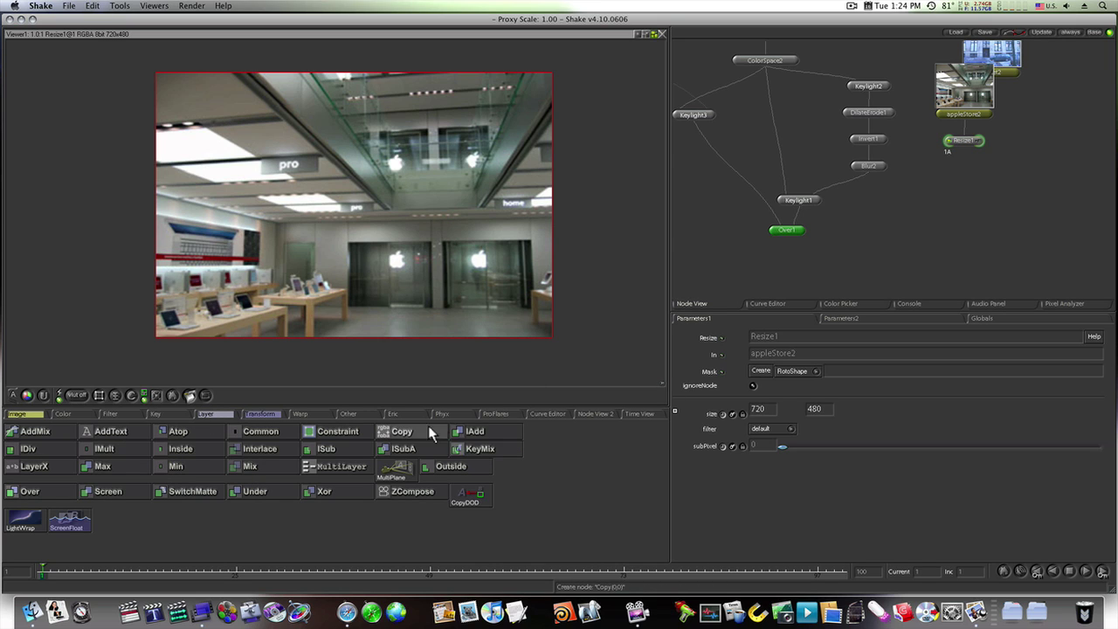
{"action": "left_click", "coordinate": [472, 431]}
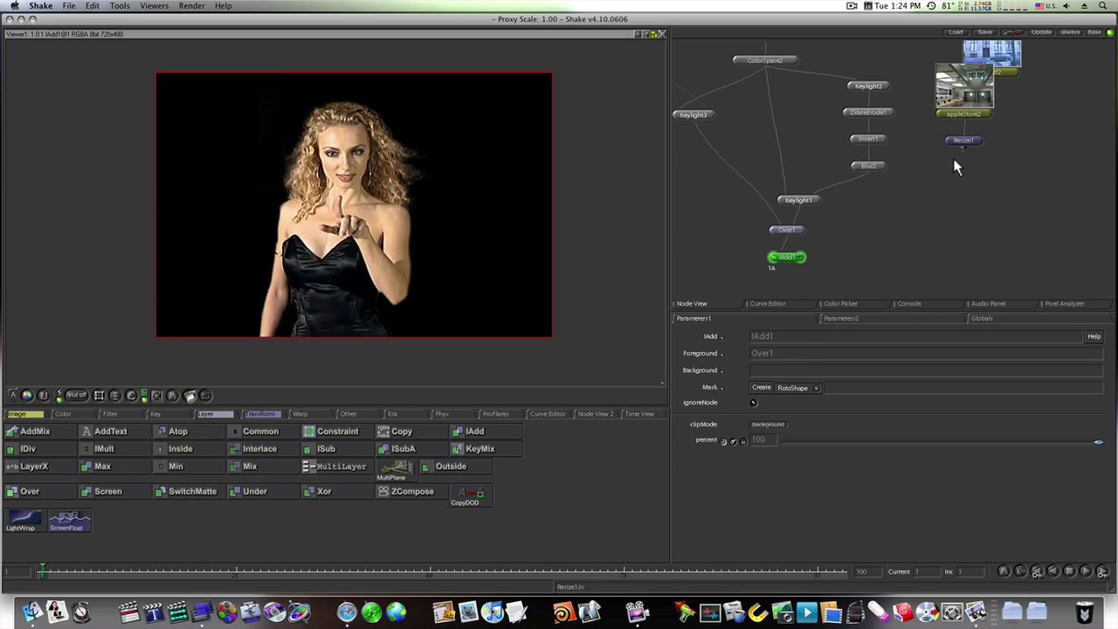
{"action": "left_click_drag", "start_coordinate": [957, 168], "coordinate": [797, 257]}
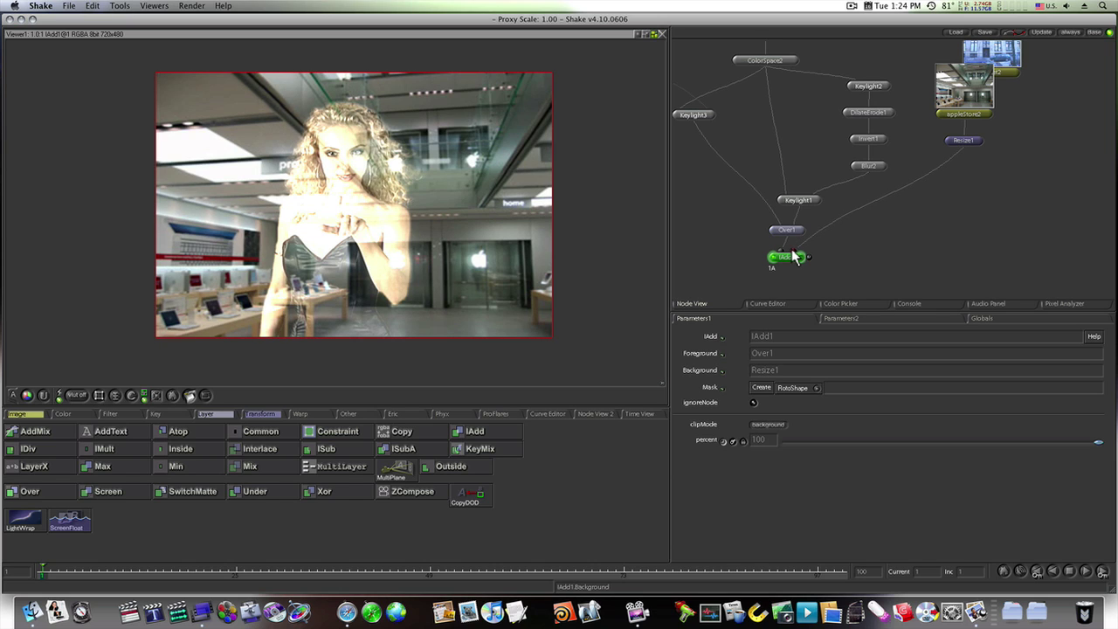
Replace IAdd1 with an Over node, move it slightly aside, and swap its foreground and background inputs
{"action": "right_click", "coordinate": [54, 496]}
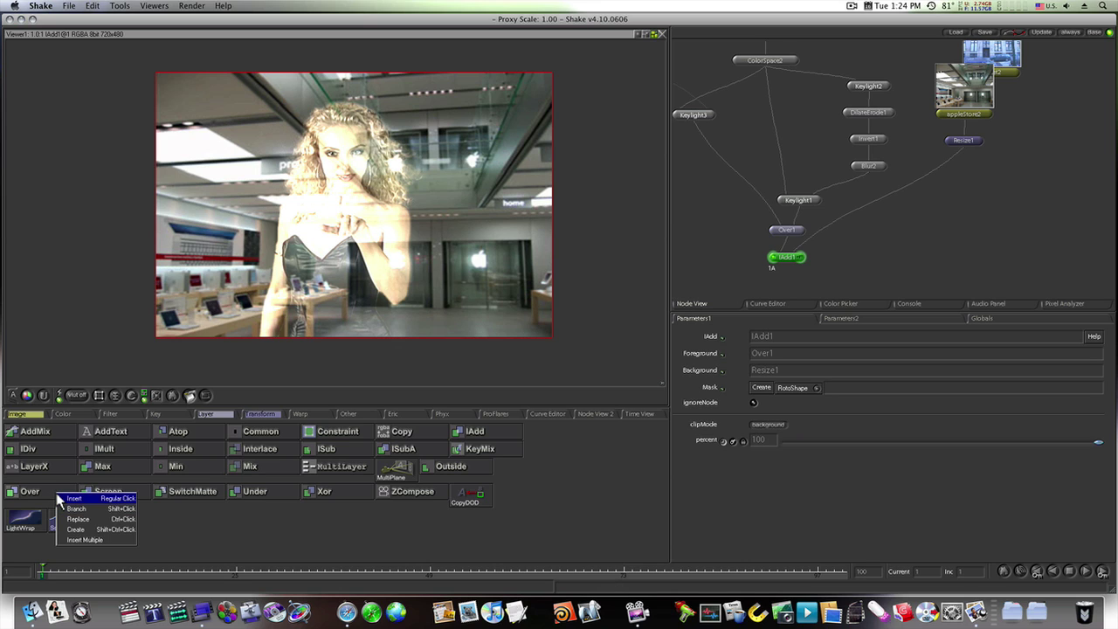
{"action": "left_click", "coordinate": [78, 520]}
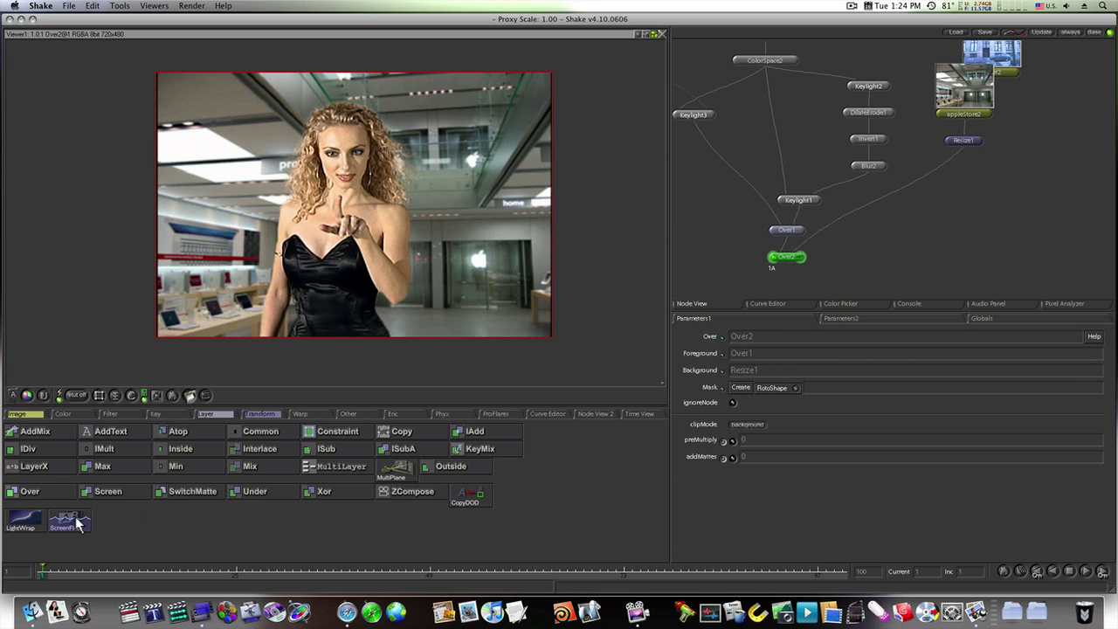
{"action": "left_click_drag", "start_coordinate": [792, 261], "coordinate": [830, 265]}
{"action": "key", "text": "shift+s"}
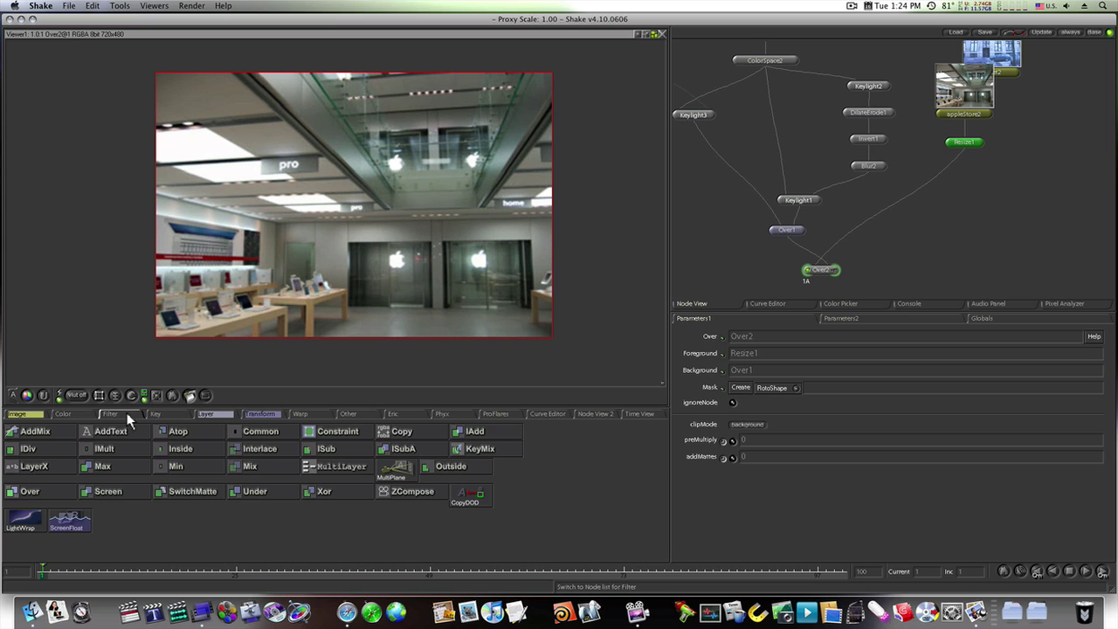
Insert a Fade node between Resize1 and Over2 and set its value to about 0.168
{"action": "left_click", "coordinate": [83, 412]}
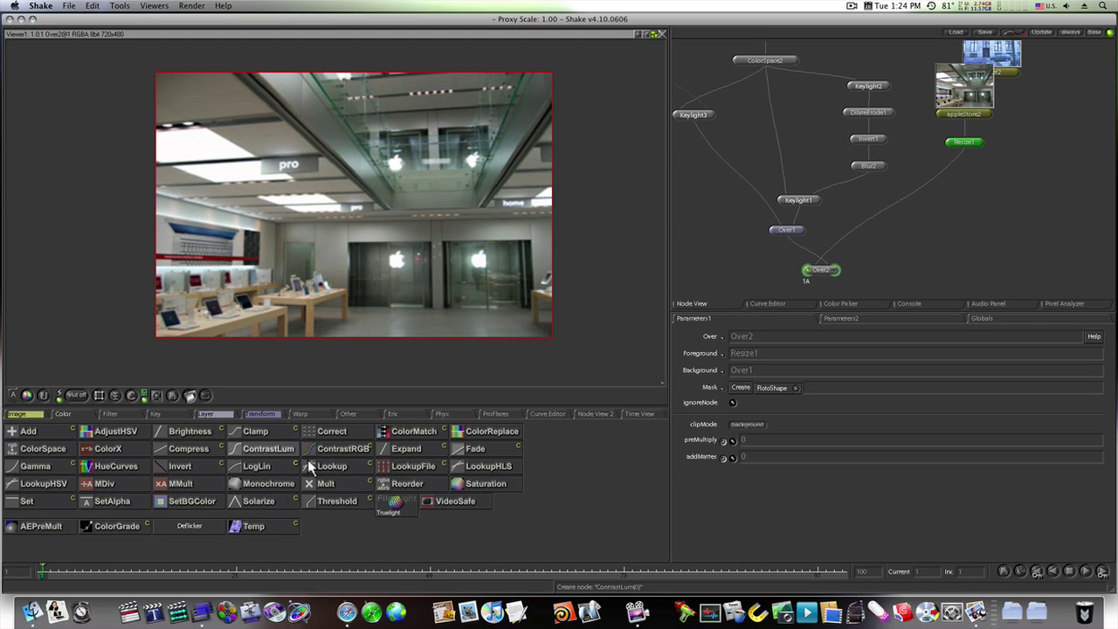
{"action": "left_click", "coordinate": [487, 451]}
{"action": "left_click_drag", "start_coordinate": [1098, 411], "coordinate": [834, 411]}
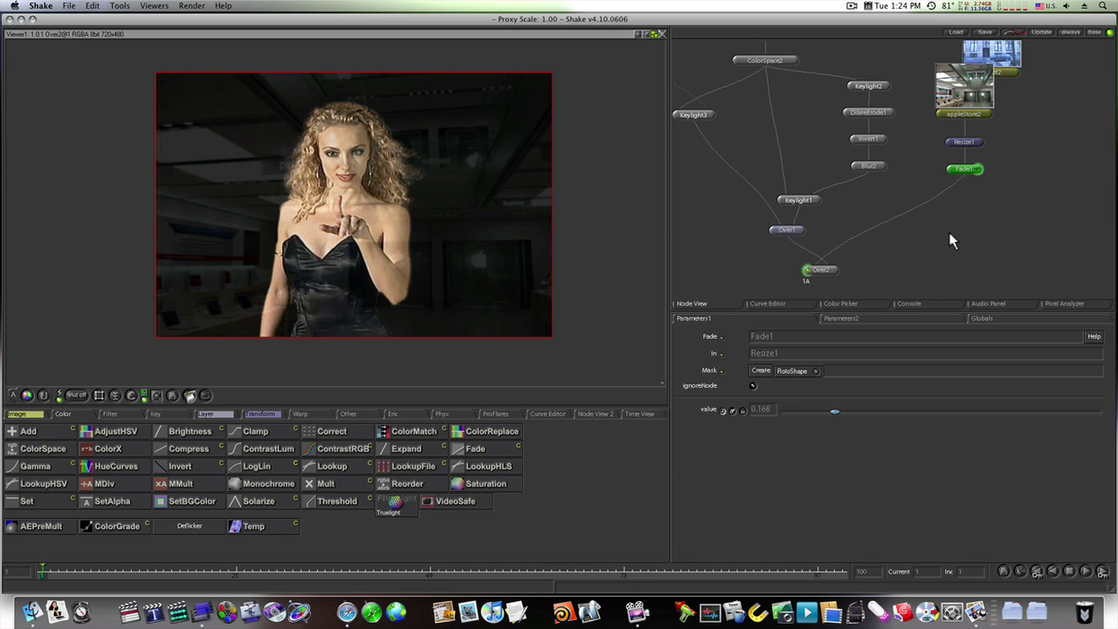
Shift the street2 image slightly downward and replace Over2 with an IAdd node
{"action": "left_click_drag", "start_coordinate": [1004, 58], "coordinate": [1022, 85]}
{"action": "left_click", "coordinate": [817, 269]}
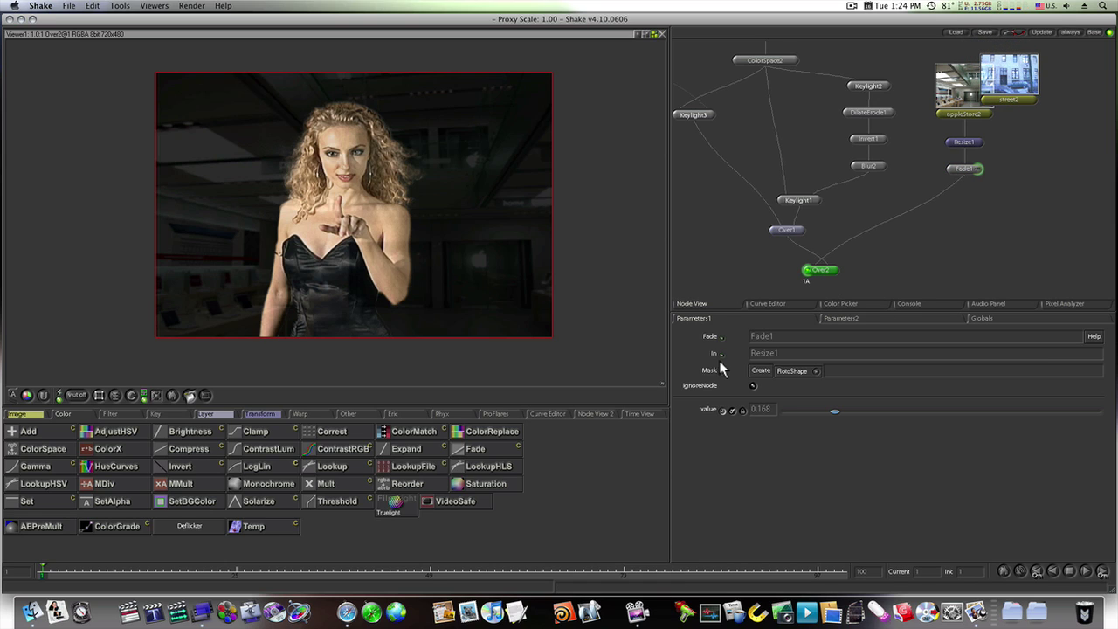
{"action": "left_click", "coordinate": [216, 413]}
{"action": "right_click", "coordinate": [486, 434]}
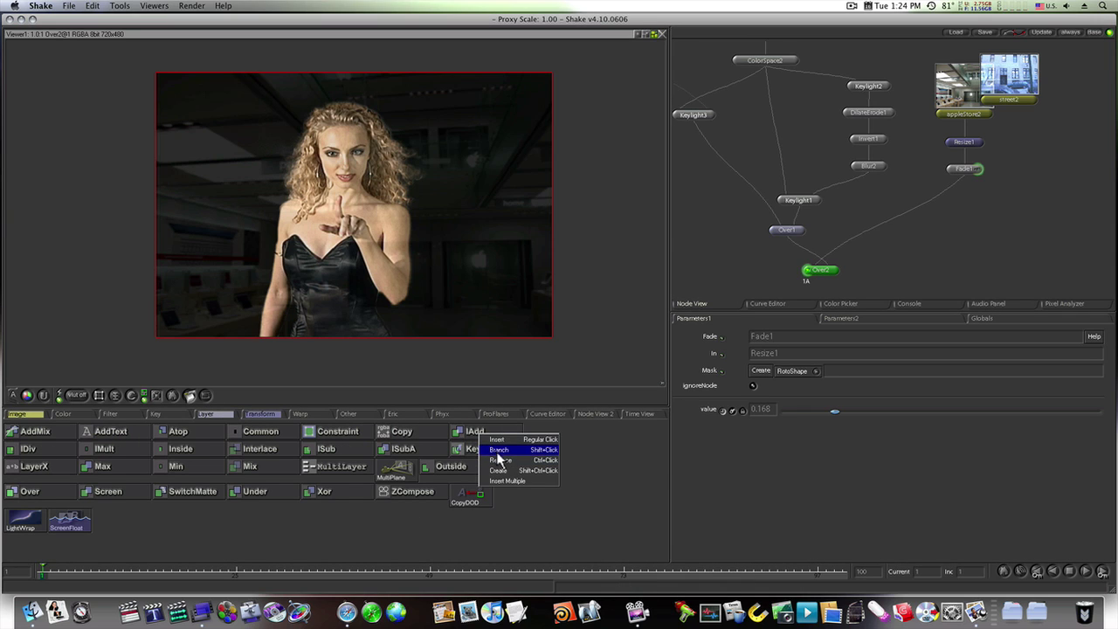
{"action": "left_click", "coordinate": [500, 461]}
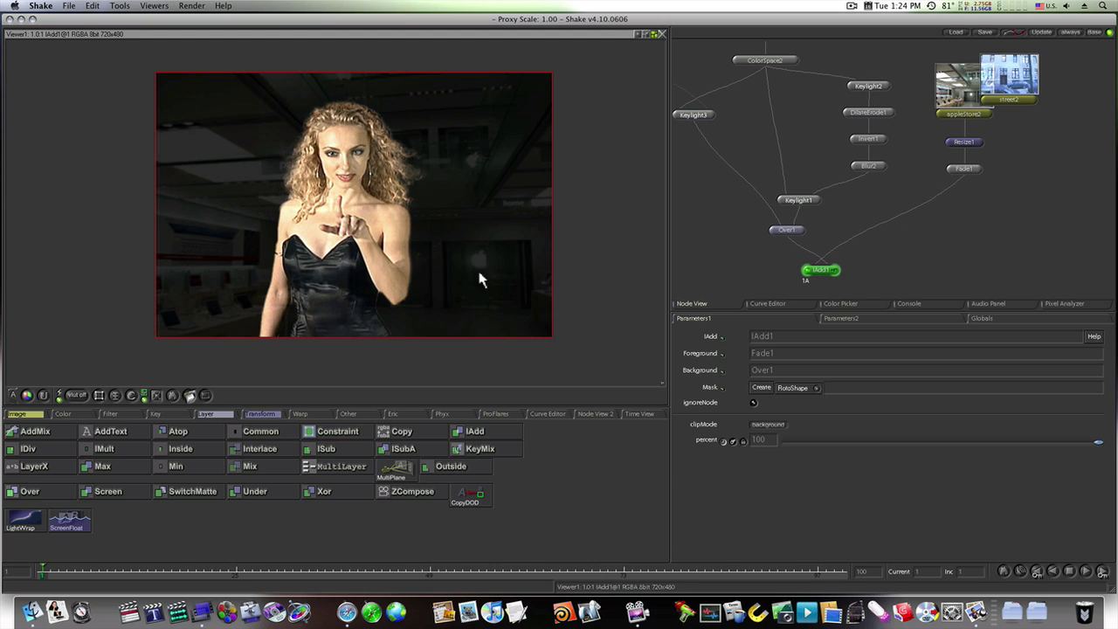
Move street2 clear of the appleStore2 branch, view it, and add a Vintage Lens filter after it with Amount 60.5
{"action": "left_click_drag", "start_coordinate": [1013, 96], "coordinate": [1034, 171]}
{"action": "left_click", "coordinate": [1015, 190]}
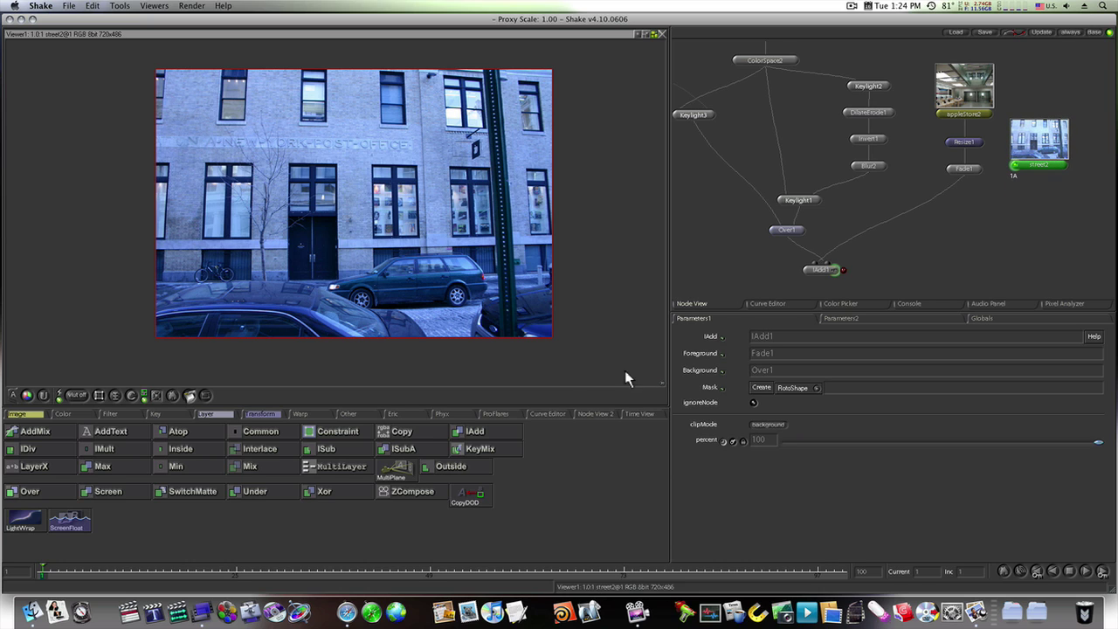
{"action": "left_click", "coordinate": [453, 412]}
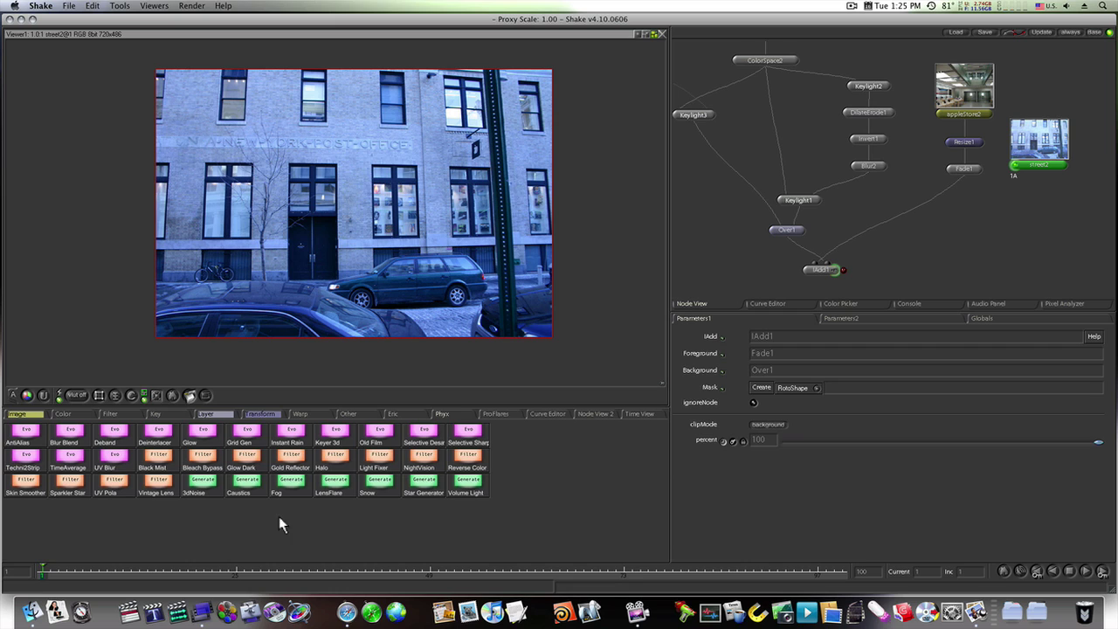
{"action": "left_click", "coordinate": [166, 485]}
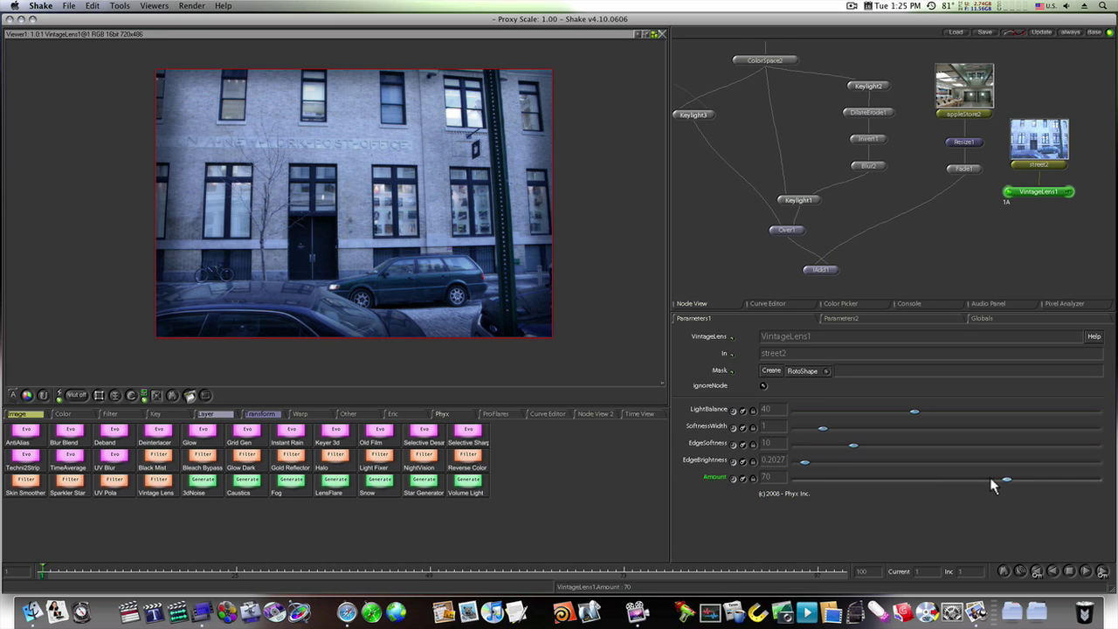
{"action": "mouse_move", "coordinate": [1006, 479]}
{"action": "left_mouse_down"}
{"action": "mouse_move", "coordinate": [939, 481]}
{"action": "mouse_move", "coordinate": [991, 481]}
{"action": "left_mouse_up"}
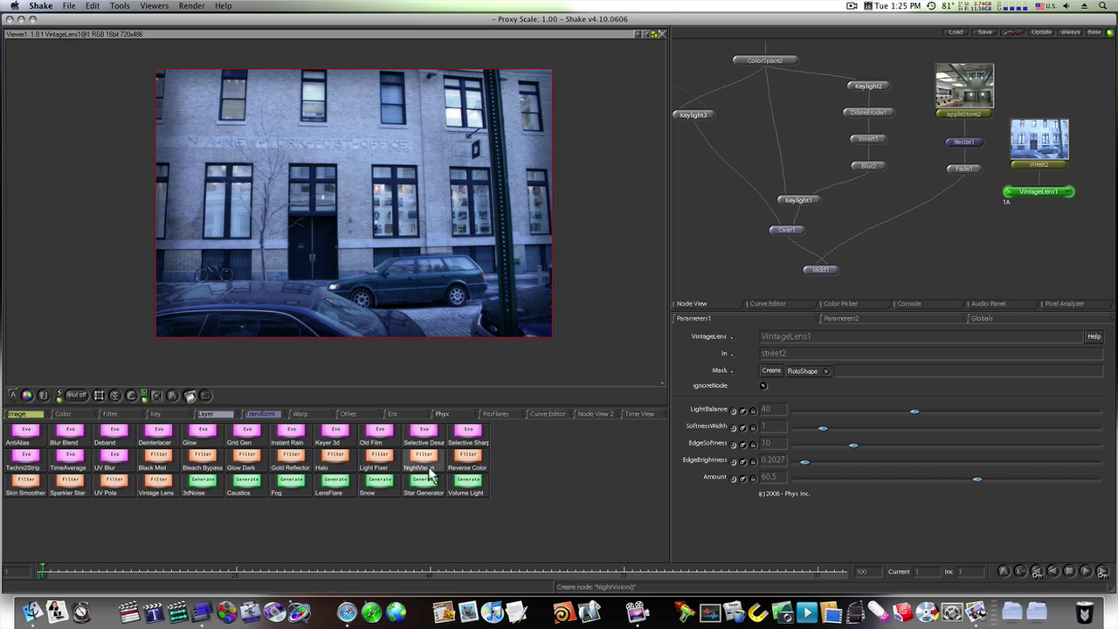
Add a Gold Reflector filter after VintageLens1 with Amount 26, ReflectorBrightness about 3.76 and Softness about 49.4
{"action": "left_click", "coordinate": [294, 461]}
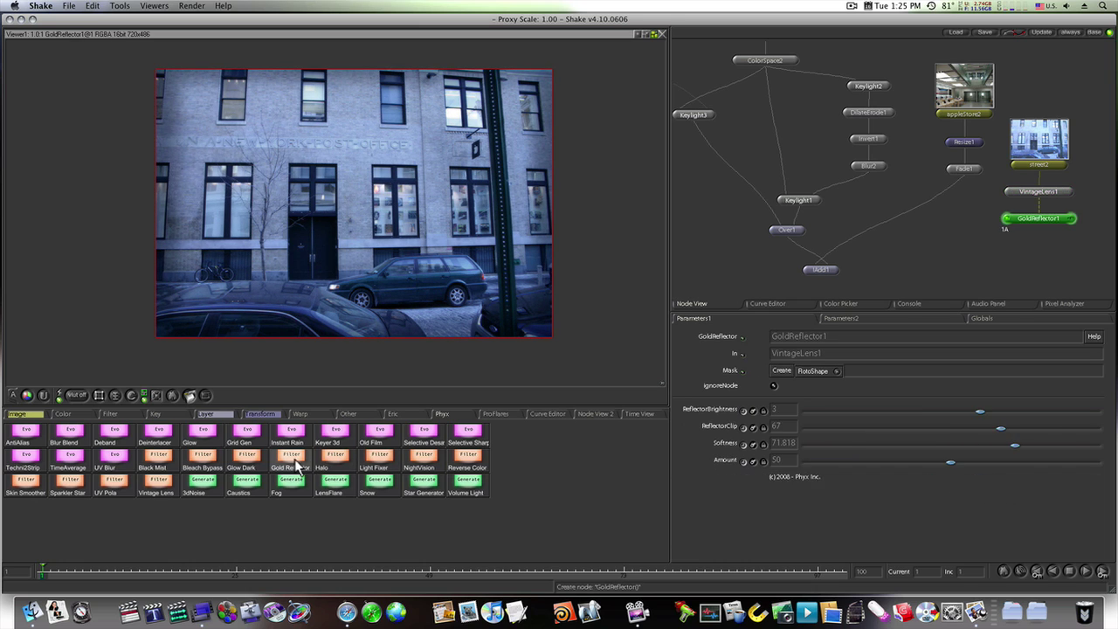
{"action": "left_click_drag", "start_coordinate": [952, 469], "coordinate": [881, 457]}
{"action": "left_click_drag", "start_coordinate": [979, 412], "coordinate": [1018, 428]}
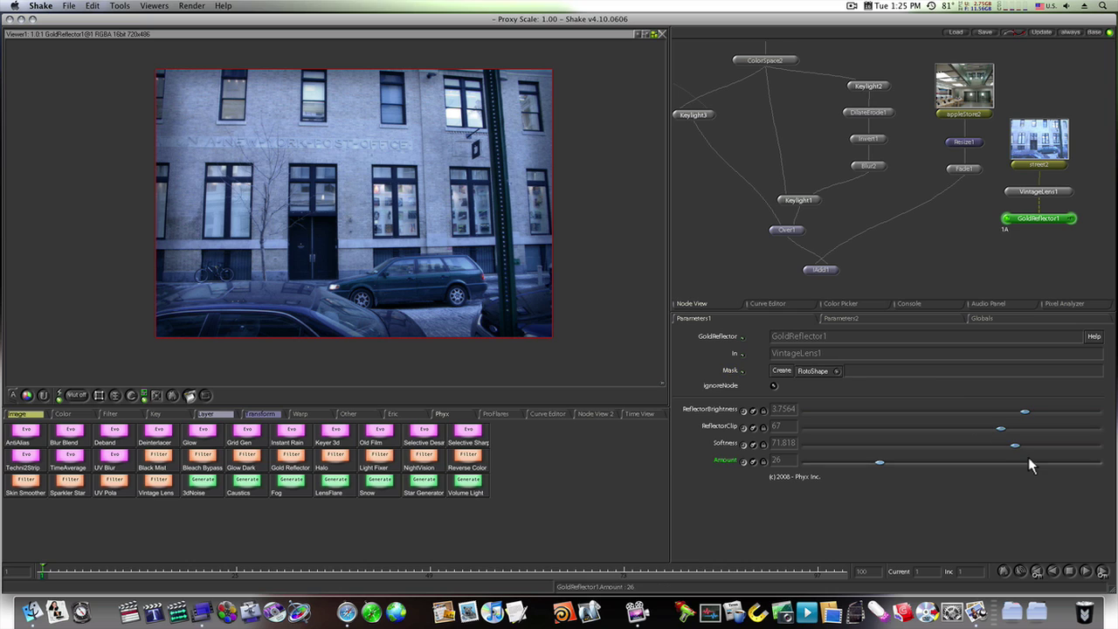
{"action": "left_click_drag", "start_coordinate": [1017, 448], "coordinate": [948, 447]}
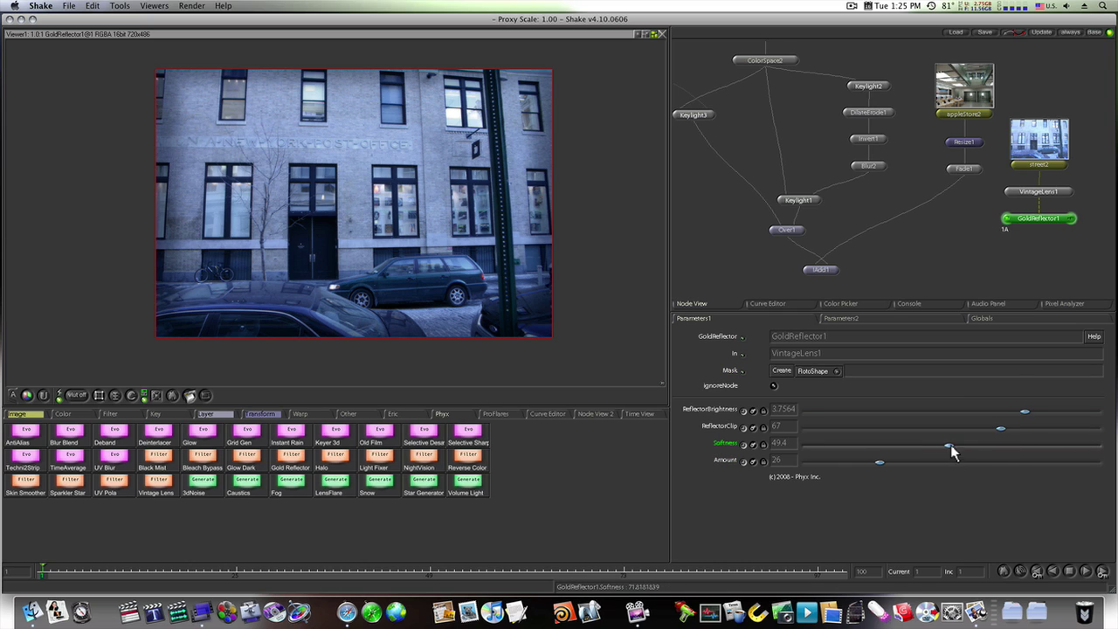
Adjust VintageLens1 to LightBalance 22.1, SoftnessWidth 2.7, EdgeBrightness about 0.56 and Amount 72
{"action": "left_click", "coordinate": [1068, 191]}
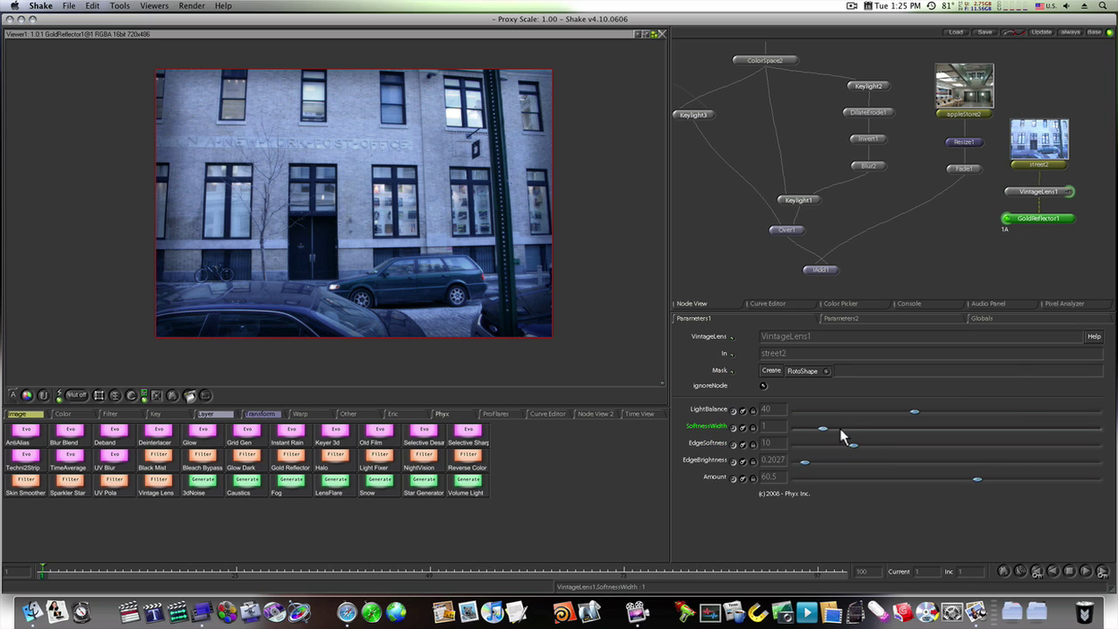
{"action": "left_click_drag", "start_coordinate": [825, 434], "coordinate": [857, 417]}
{"action": "left_click", "coordinate": [916, 413]}
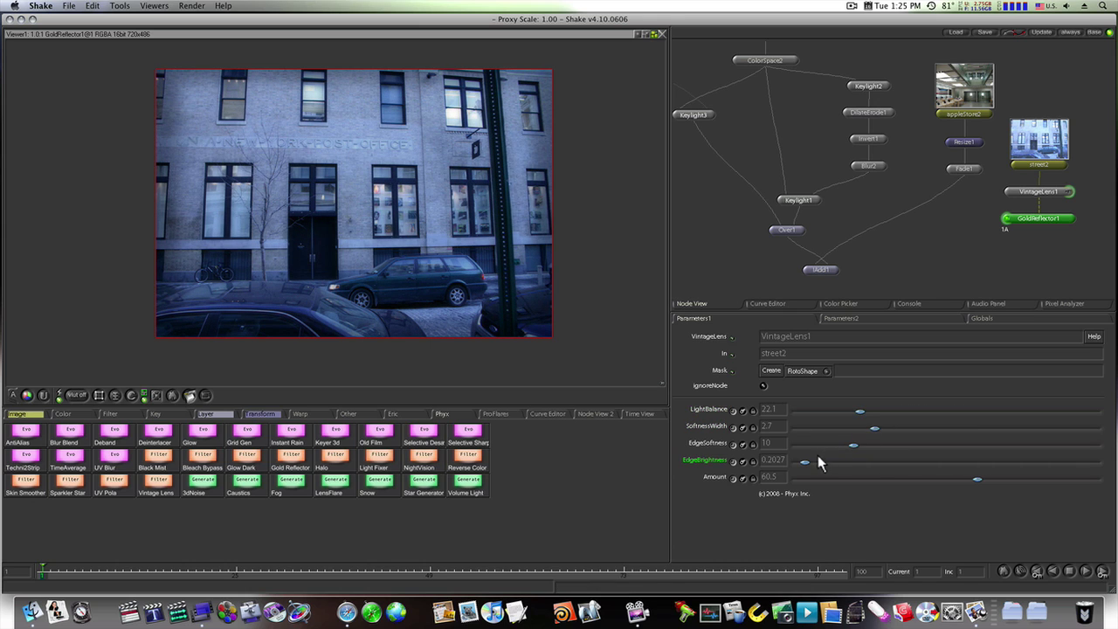
{"action": "left_click_drag", "start_coordinate": [805, 463], "coordinate": [843, 468]}
{"action": "left_click_drag", "start_coordinate": [846, 470], "coordinate": [831, 470]}
{"action": "left_click_drag", "start_coordinate": [979, 477], "coordinate": [1010, 488]}
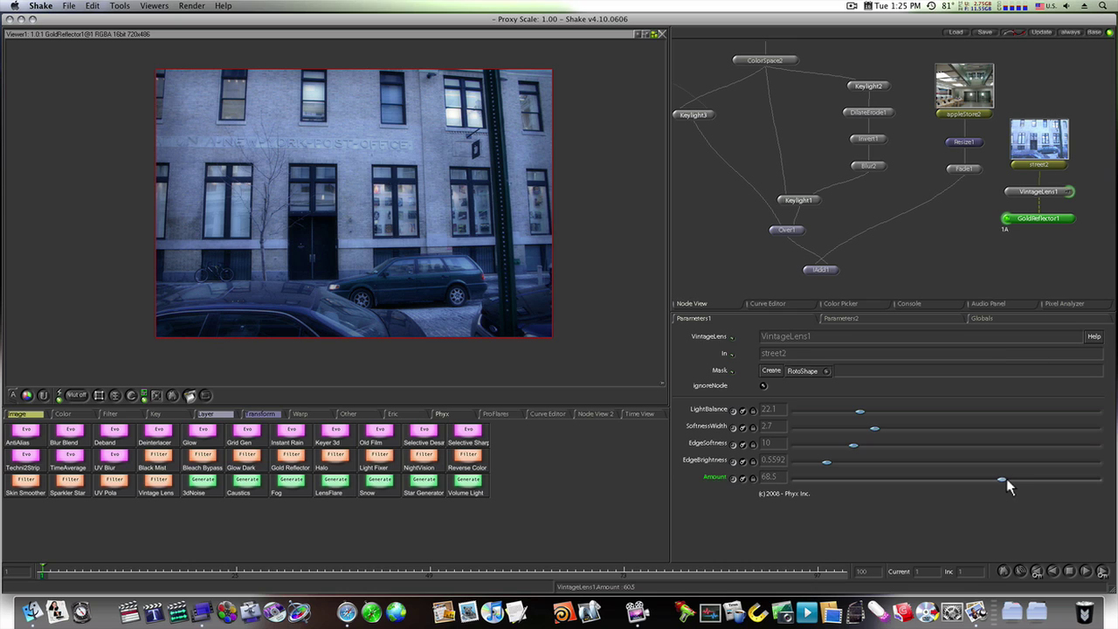
{"action": "left_click_drag", "start_coordinate": [1009, 478], "coordinate": [1018, 480]}
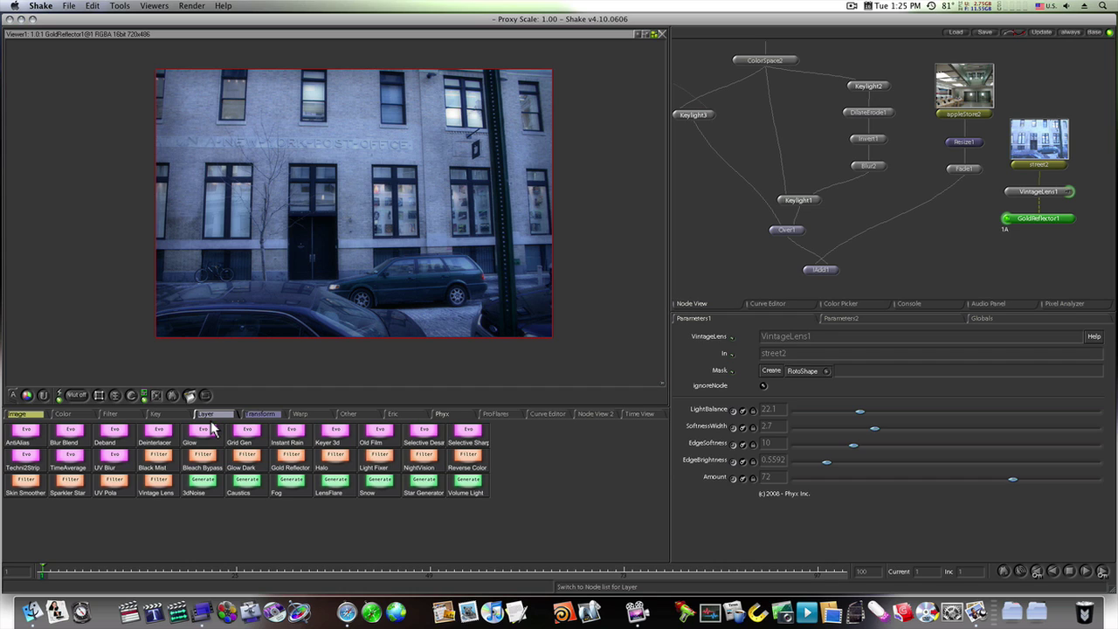
Add a Glow Dark filter after GoldReflector1 with Amount 60.8 and GlowSize 22.6
{"action": "left_click", "coordinate": [243, 465]}
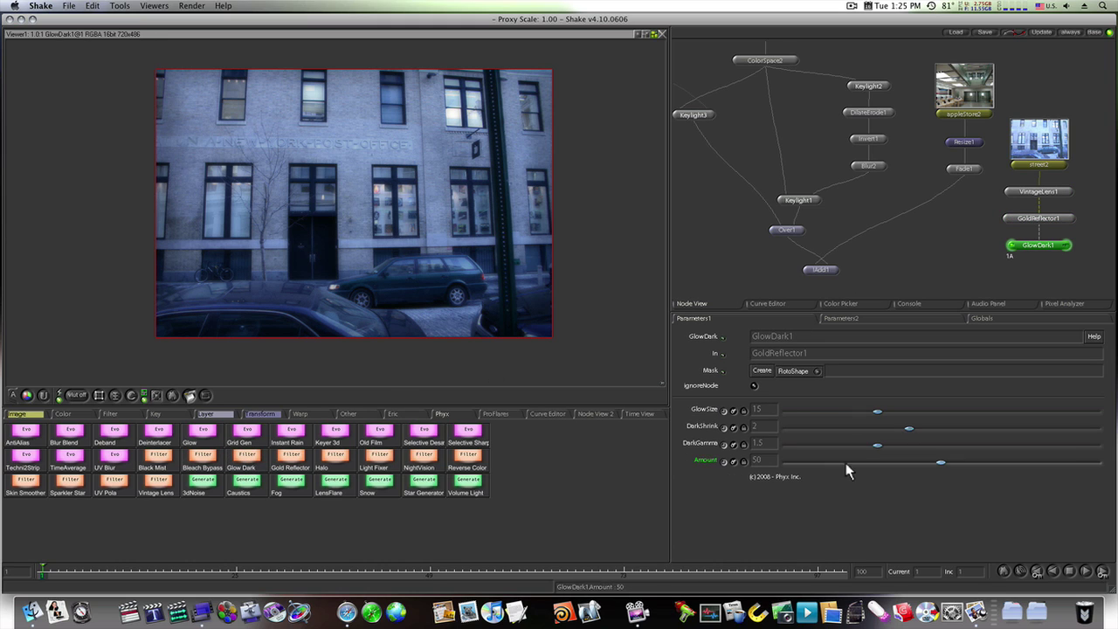
{"action": "left_click_drag", "start_coordinate": [945, 465], "coordinate": [979, 465]}
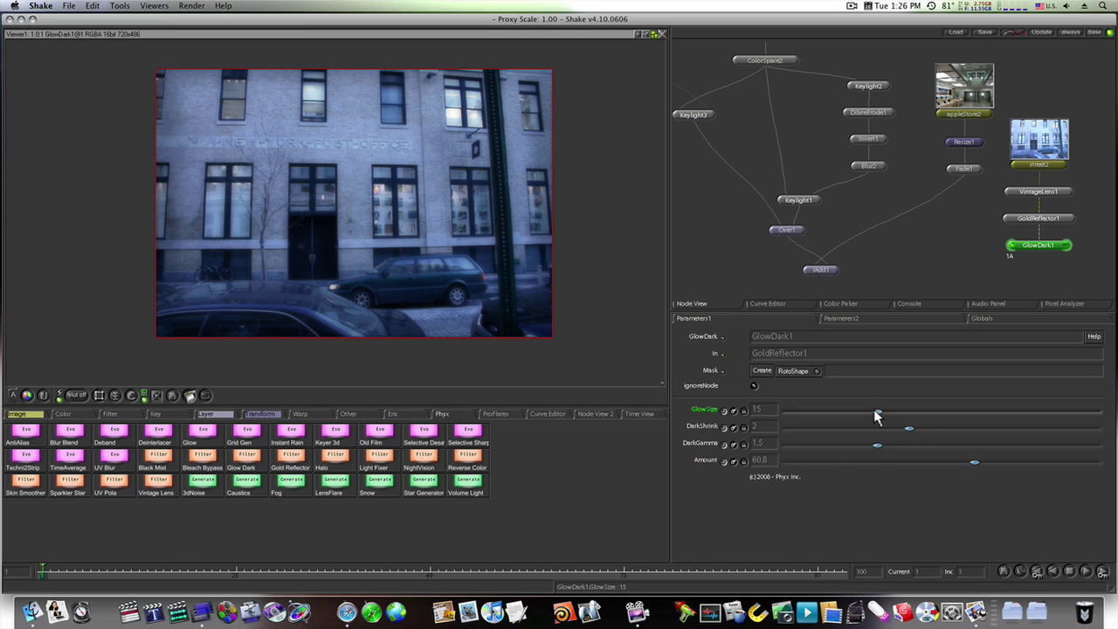
{"action": "left_click_drag", "start_coordinate": [878, 413], "coordinate": [926, 413]}
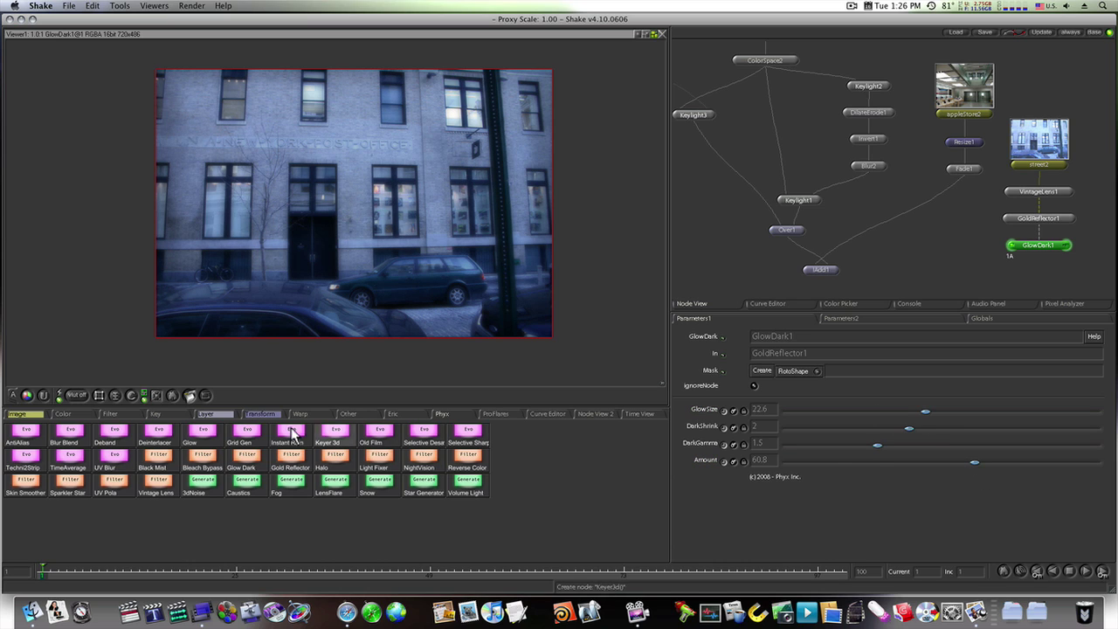
Add a HueCurves node after GlowDark1 and show its rSuppress and rHue curves for editing
{"action": "left_click", "coordinate": [80, 414]}
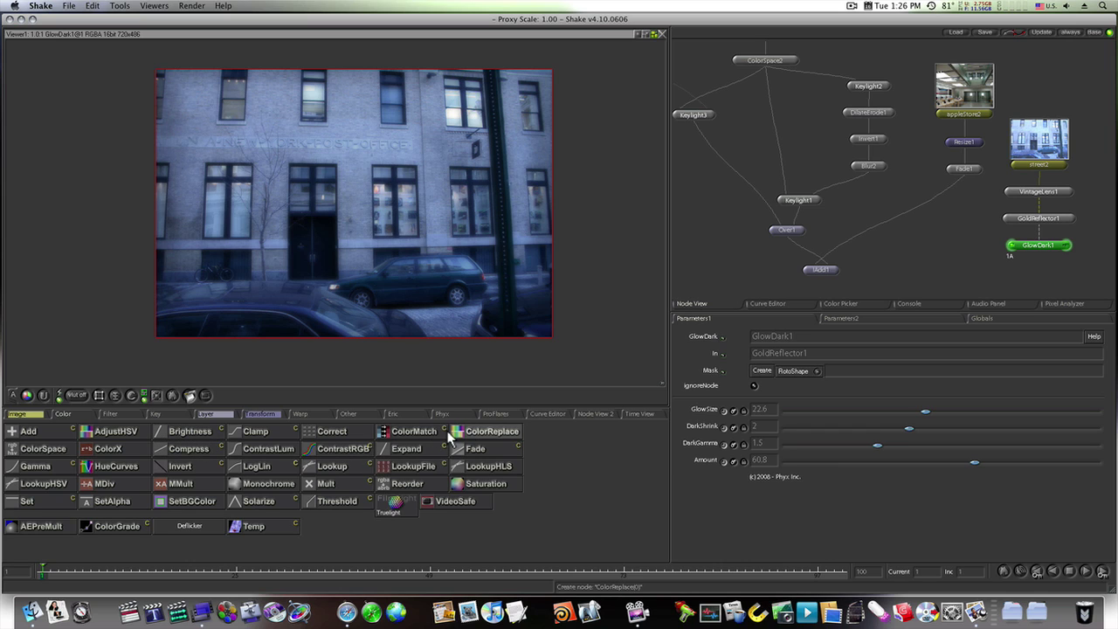
{"action": "left_click", "coordinate": [133, 467]}
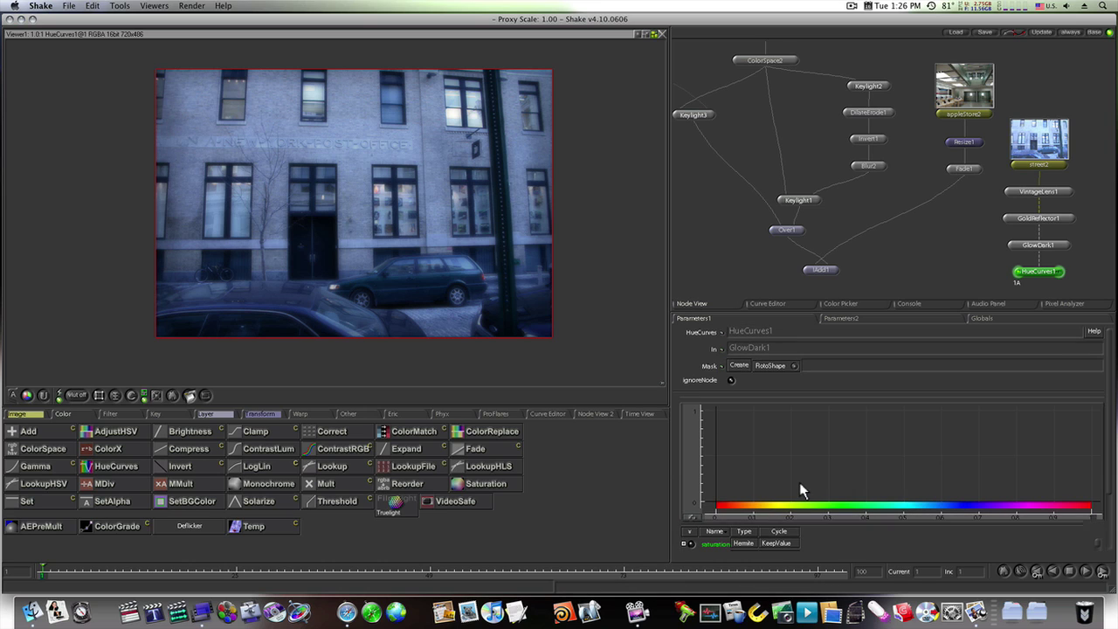
{"action": "scroll", "coordinate": [801, 485], "scroll_direction": "down", "scroll_amount": 5}
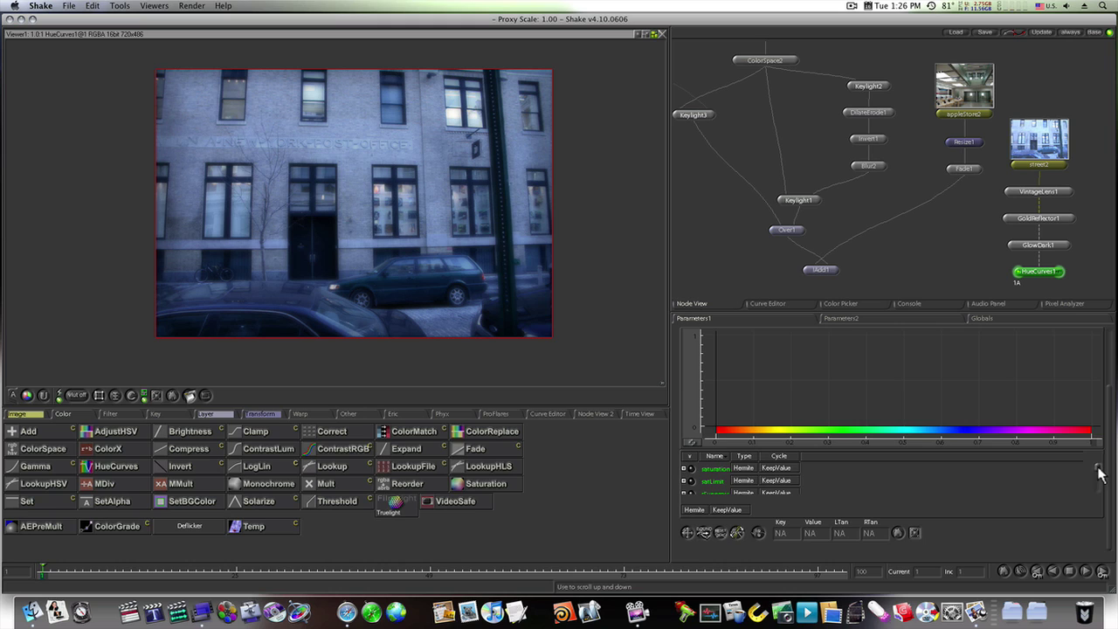
{"action": "left_click_drag", "start_coordinate": [1099, 472], "coordinate": [1094, 478]}
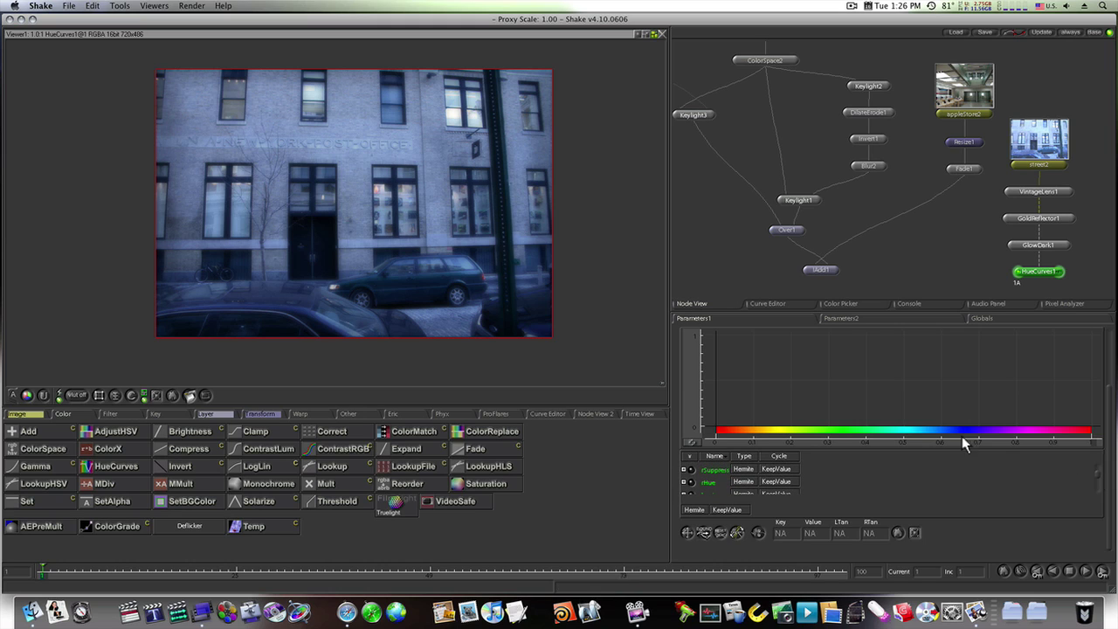
{"action": "left_click", "coordinate": [692, 470]}
{"action": "left_click", "coordinate": [691, 482]}
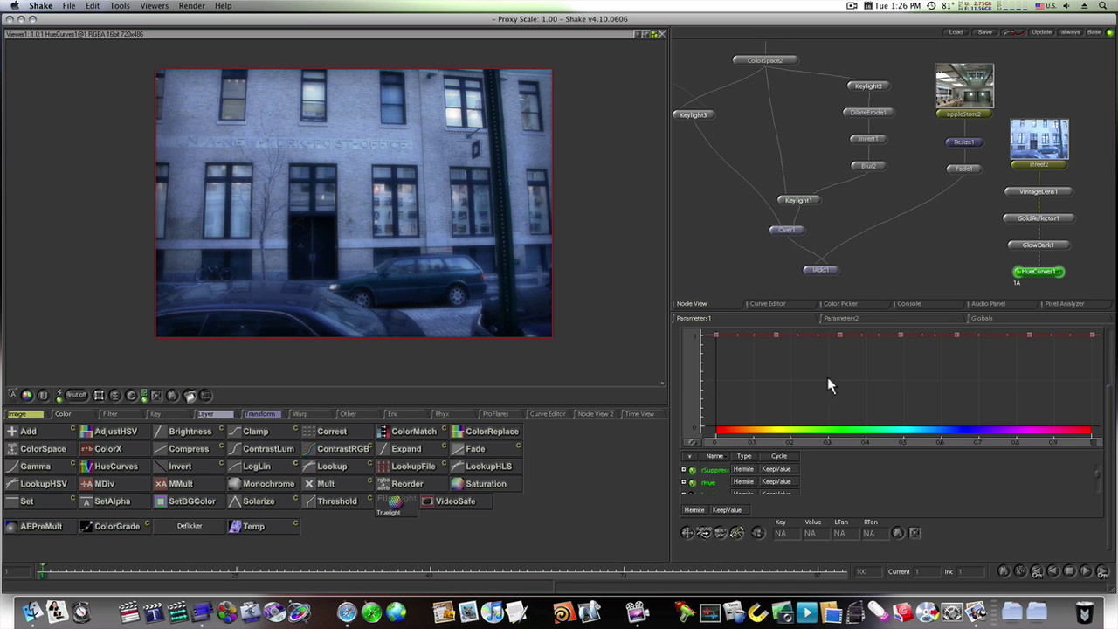
Raise the yellow points on the rSuppress and rHue curves, plus one point in the green range
{"action": "scroll", "coordinate": [827, 377], "scroll_direction": "up", "scroll_amount": 1}
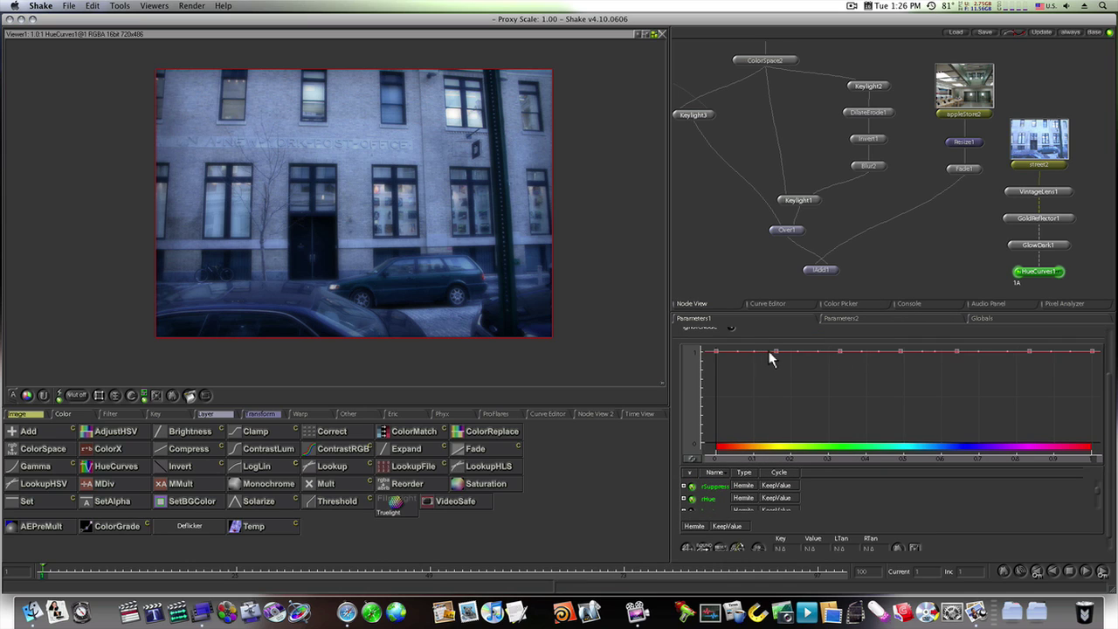
{"action": "mouse_move", "coordinate": [768, 351]}
{"action": "left_mouse_down"}
{"action": "mouse_move", "coordinate": [775, 330]}
{"action": "mouse_move", "coordinate": [778, 355]}
{"action": "mouse_move", "coordinate": [778, 340]}
{"action": "left_mouse_up"}
{"action": "left_click", "coordinate": [836, 385]}
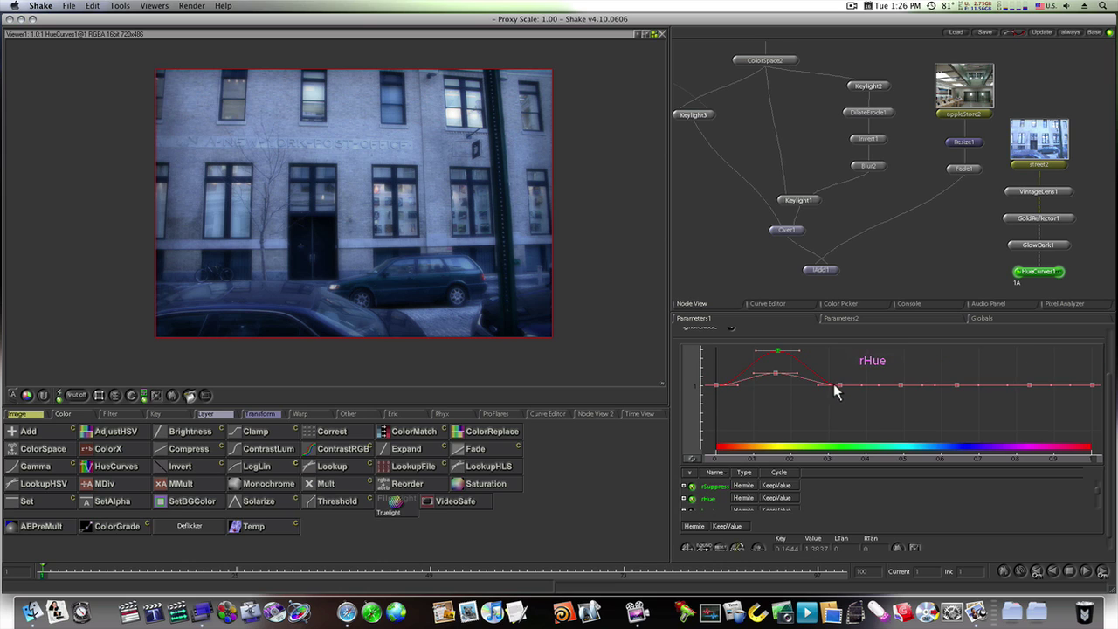
{"action": "left_click_drag", "start_coordinate": [837, 385], "coordinate": [838, 357]}
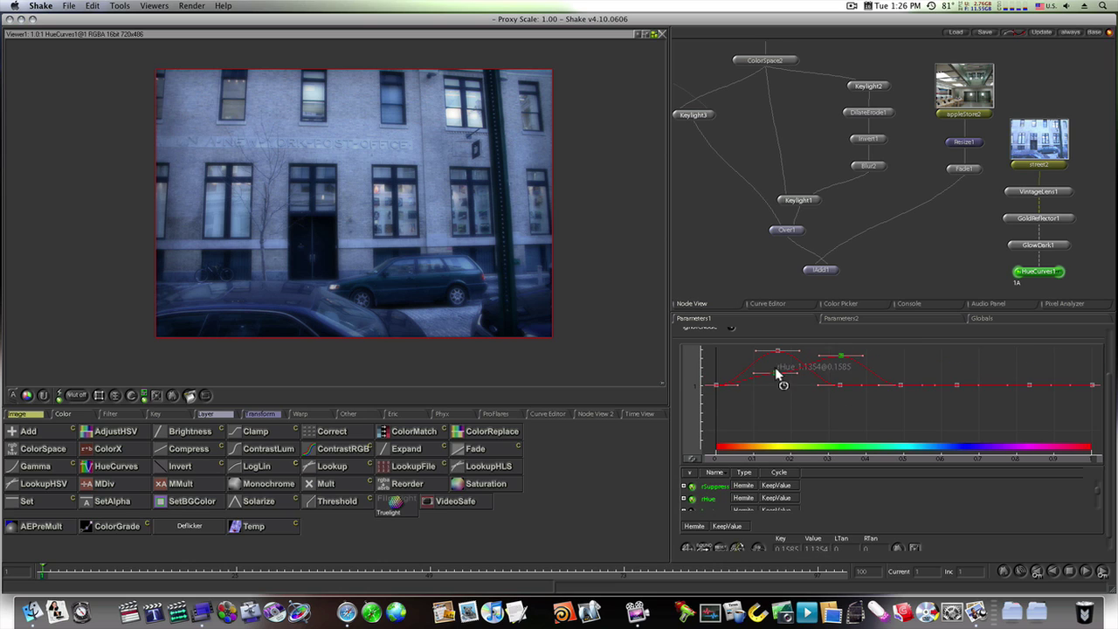
{"action": "left_click_drag", "start_coordinate": [778, 375], "coordinate": [774, 347]}
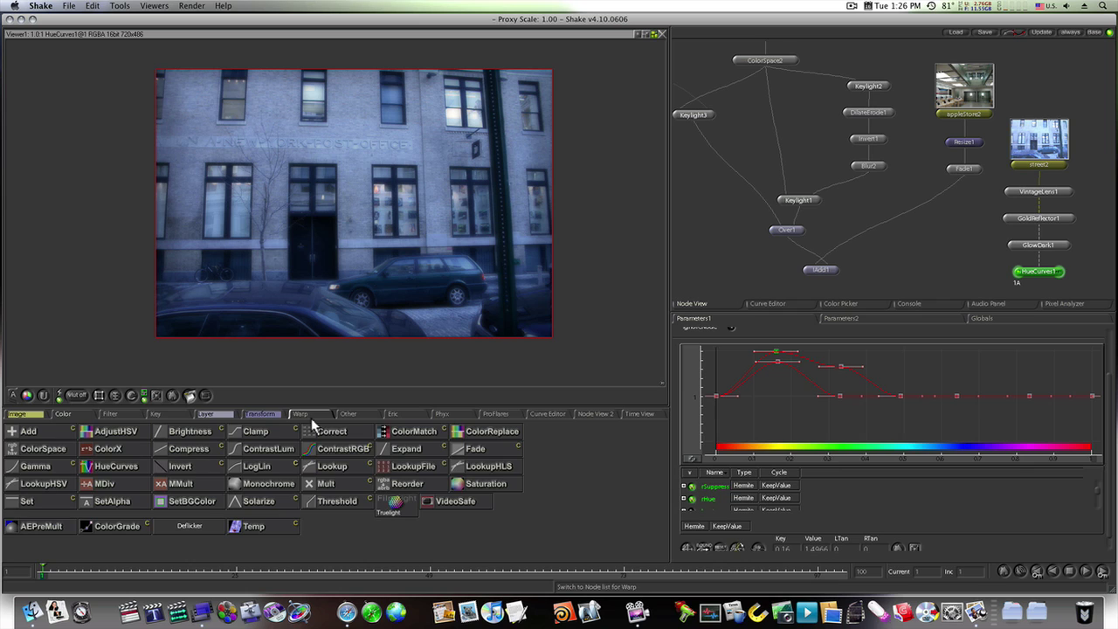
Delete the HueCurves1 node from the end of the street2 branch
{"action": "left_click", "coordinate": [347, 415]}
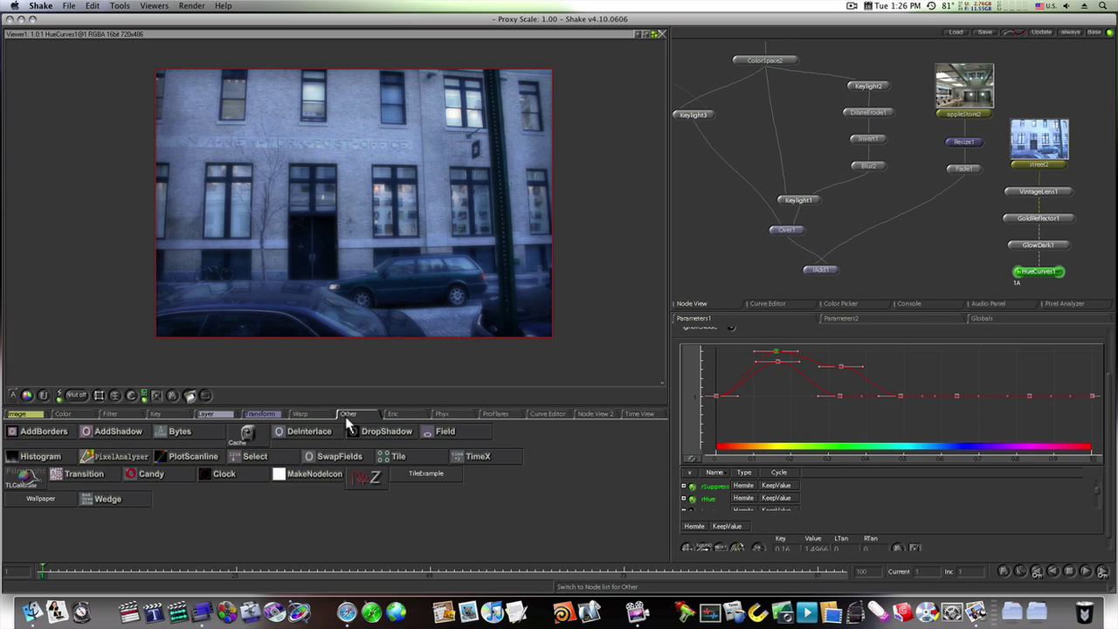
{"action": "left_click", "coordinate": [393, 414]}
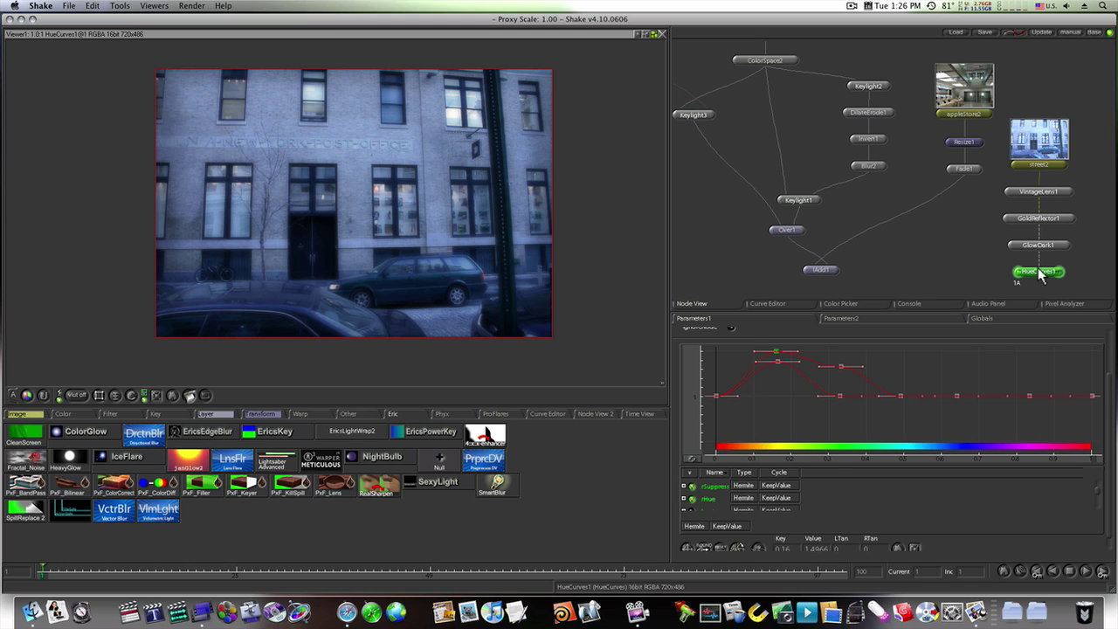
{"action": "key", "text": "Delete"}
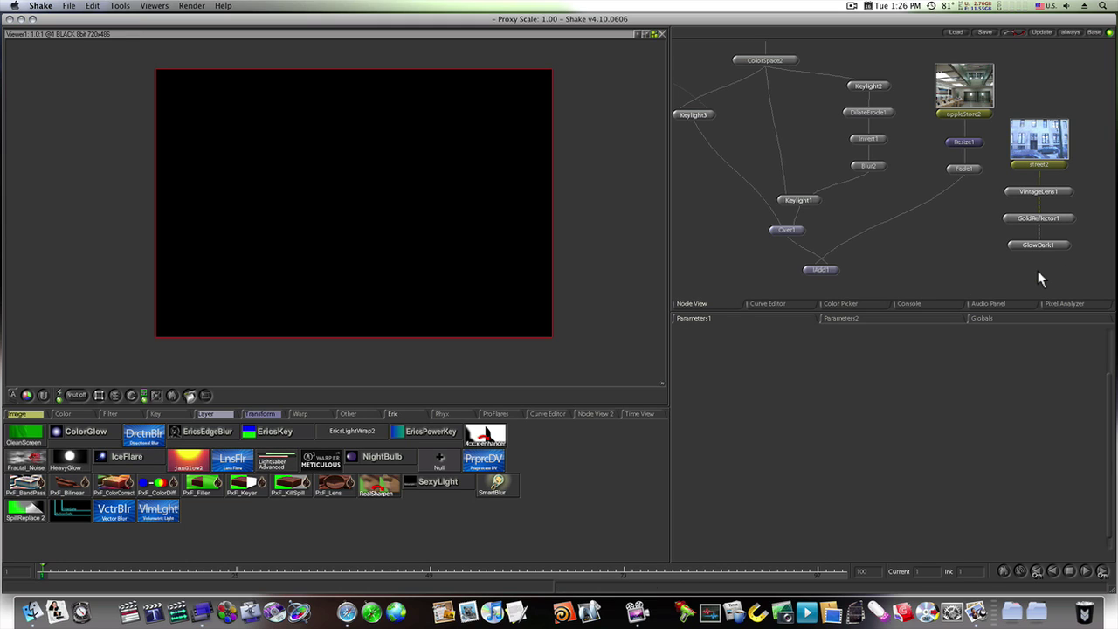
View GlowDark1 and add a janGlow2 node after it with glow_amount_x 22.8, glow_amount_y 10.3 and glow_intensity 0.4
{"action": "left_click", "coordinate": [1016, 245]}
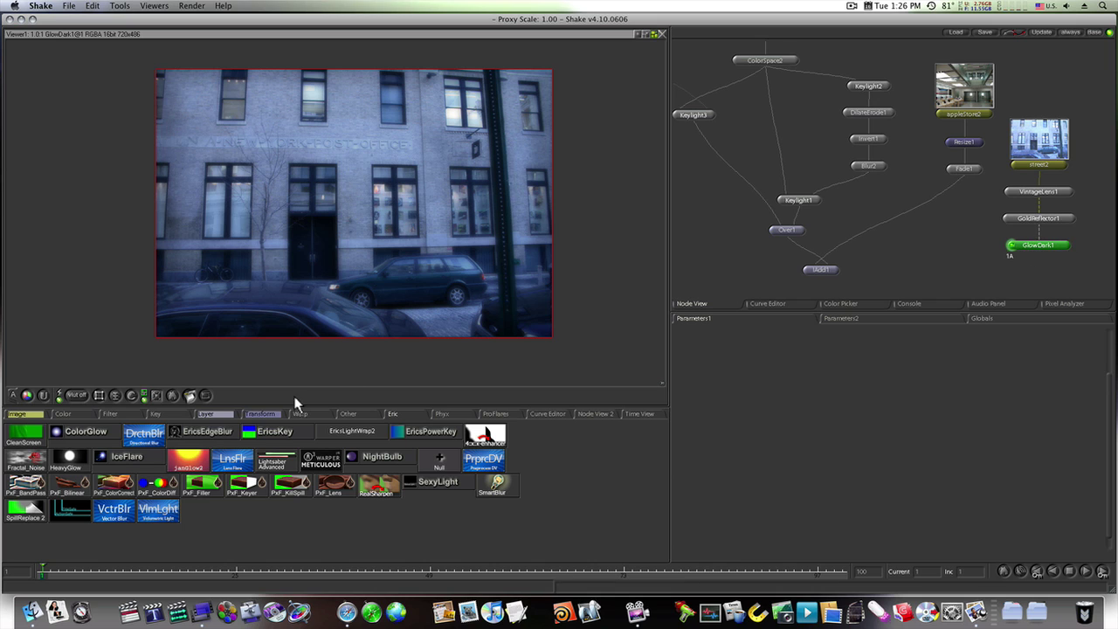
{"action": "left_click", "coordinate": [199, 463]}
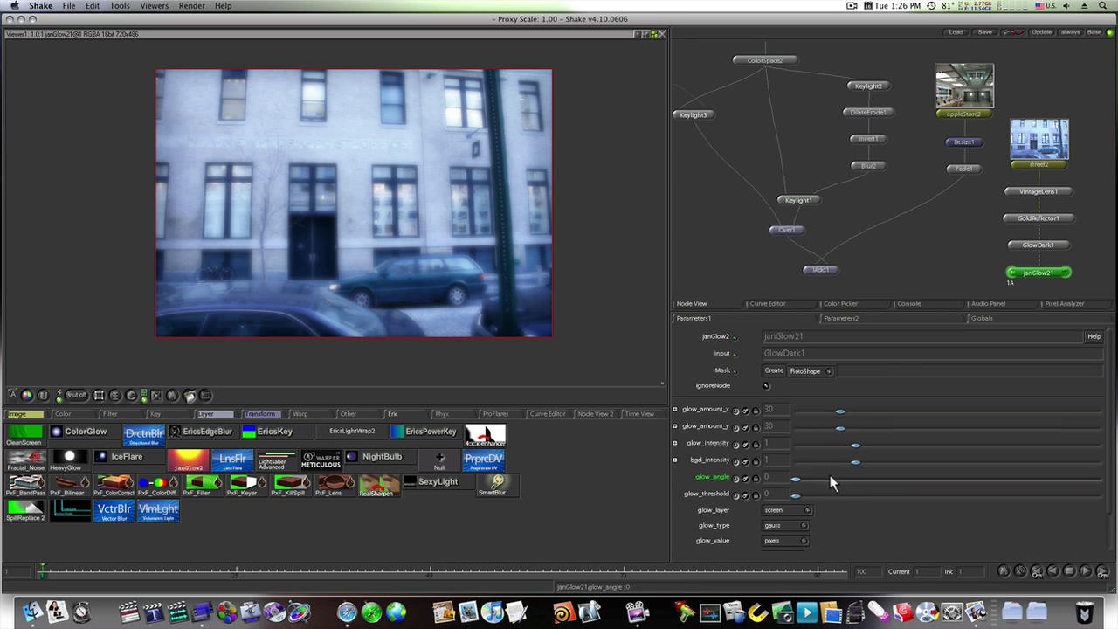
{"action": "left_click_drag", "start_coordinate": [840, 411], "coordinate": [821, 453]}
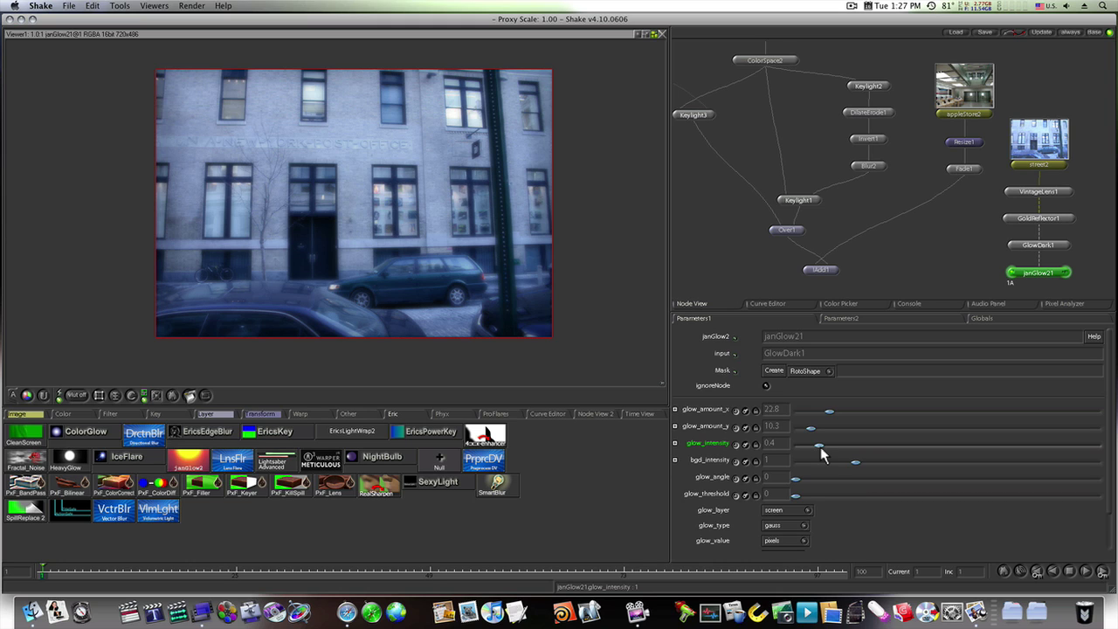
Add a Mult node after janGlow21 and tint it warm tan with Color 0.7450, 0.5897, 0.3457
{"action": "left_click", "coordinate": [67, 415]}
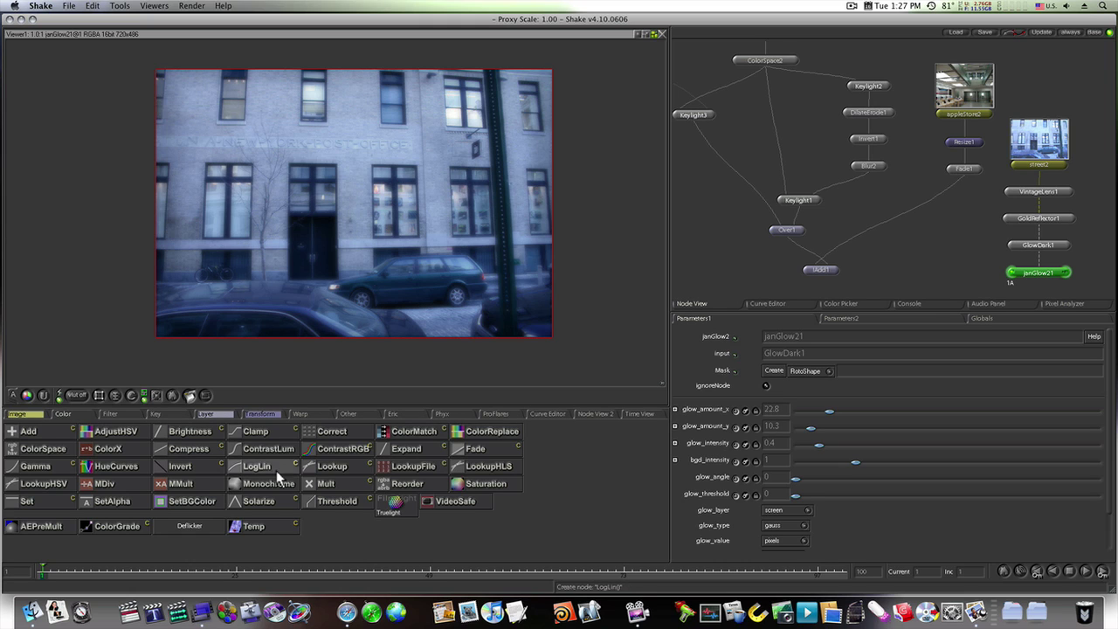
{"action": "left_click", "coordinate": [332, 491]}
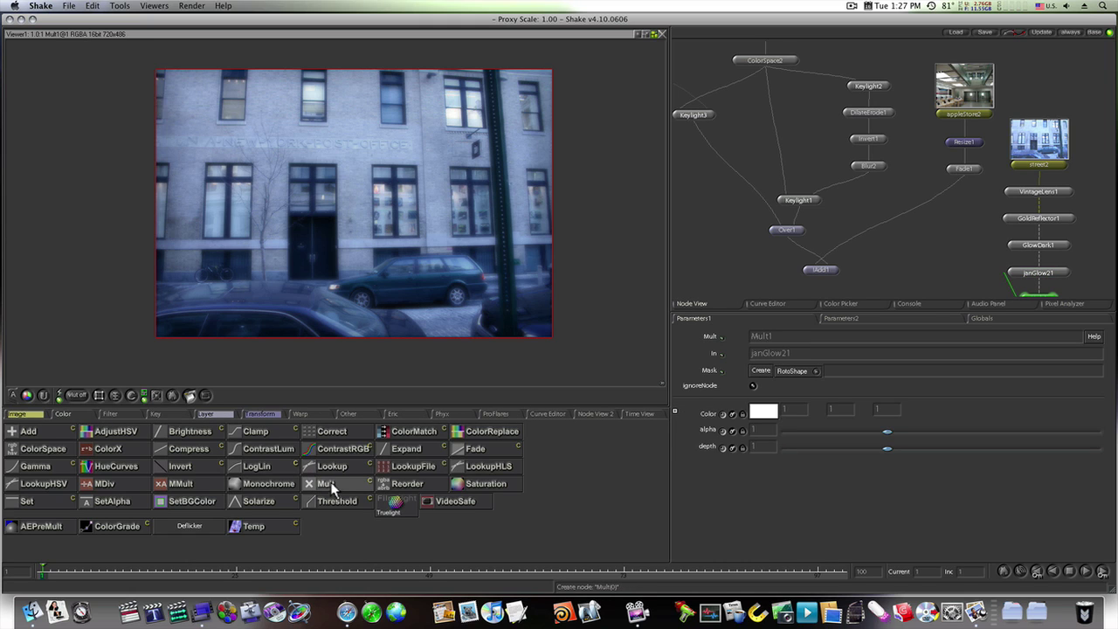
{"action": "left_click", "coordinate": [762, 411]}
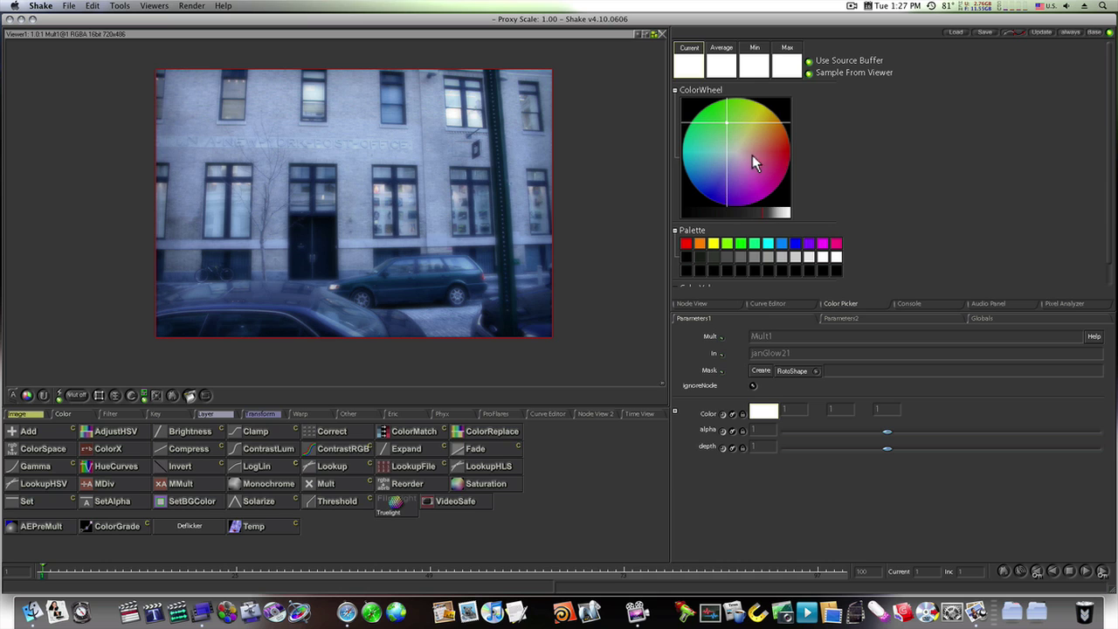
{"action": "left_click_drag", "start_coordinate": [753, 155], "coordinate": [758, 134]}
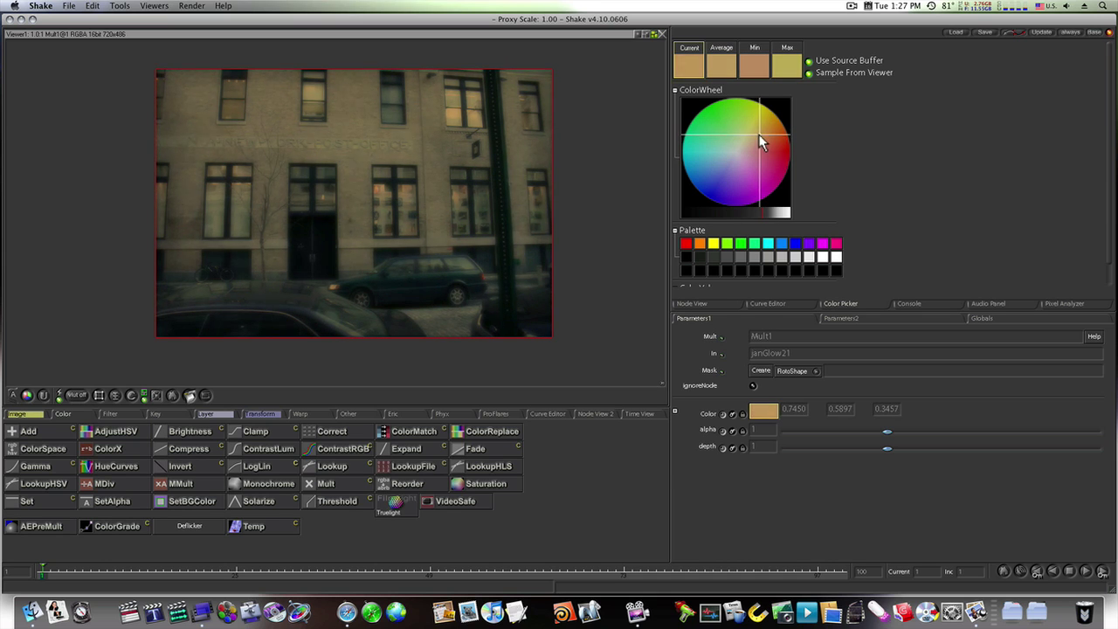
{"action": "left_click", "coordinate": [723, 305]}
Create a RotoShape node with a vertical resolution of 480 and place it beside the street2 branch
{"action": "left_click_drag", "start_coordinate": [967, 232], "coordinate": [950, 163]}
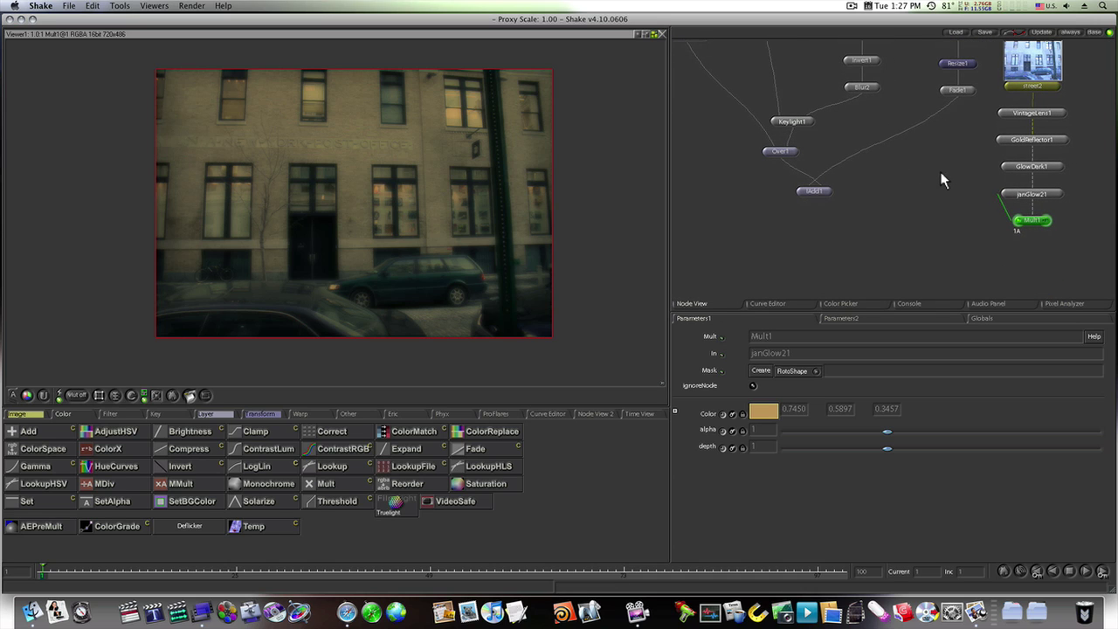
{"action": "left_click_drag", "start_coordinate": [934, 187], "coordinate": [860, 232]}
{"action": "left_click", "coordinate": [26, 414]}
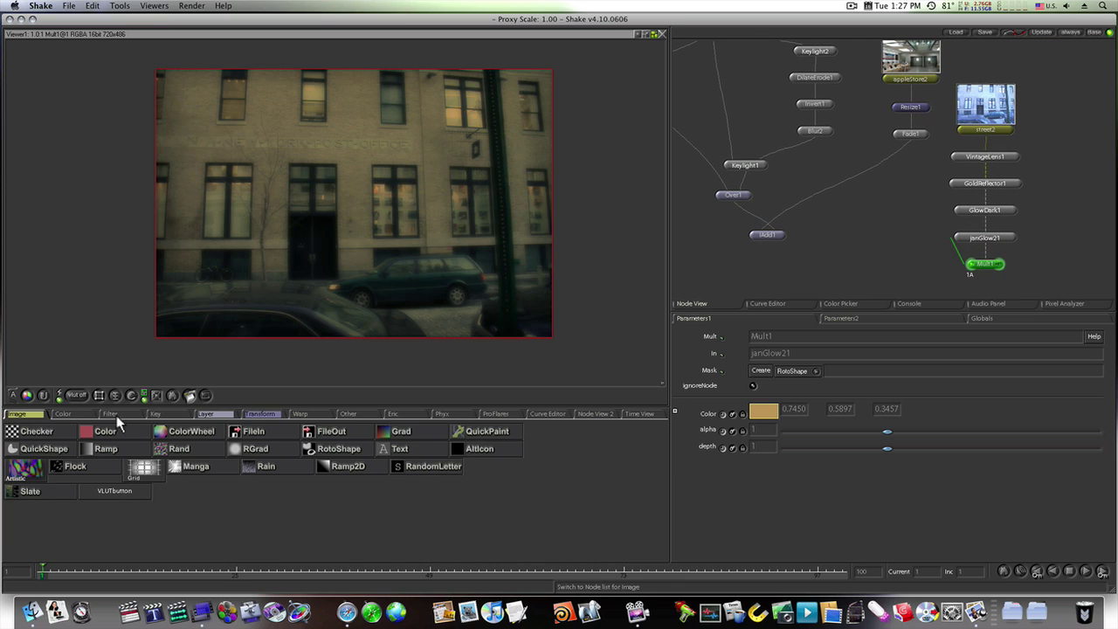
{"action": "left_click", "coordinate": [349, 449]}
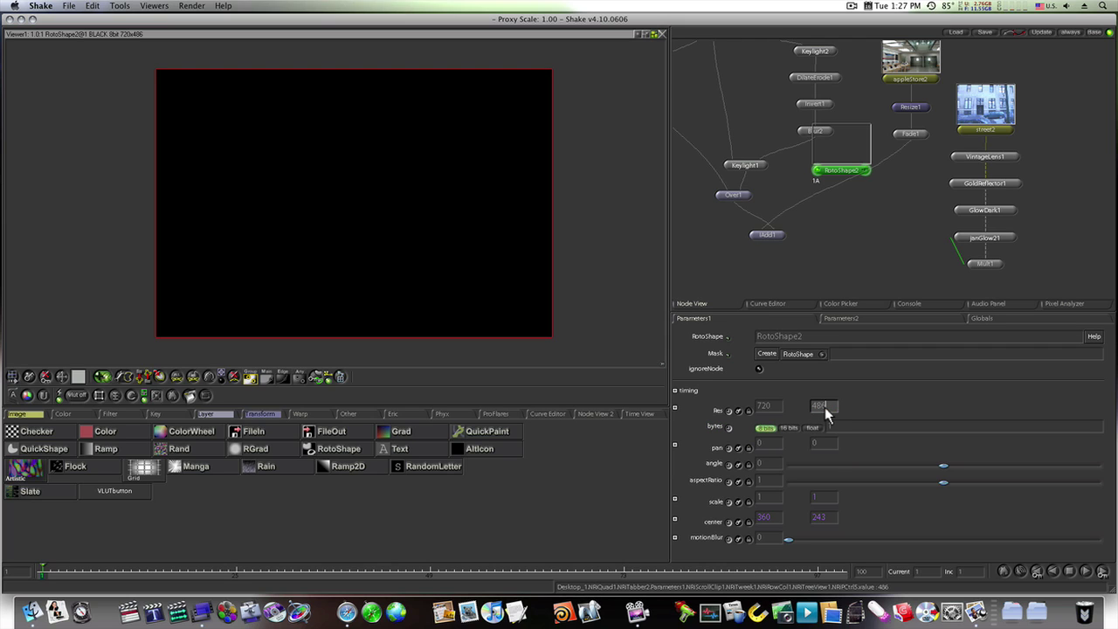
{"action": "type", "text": "480"}
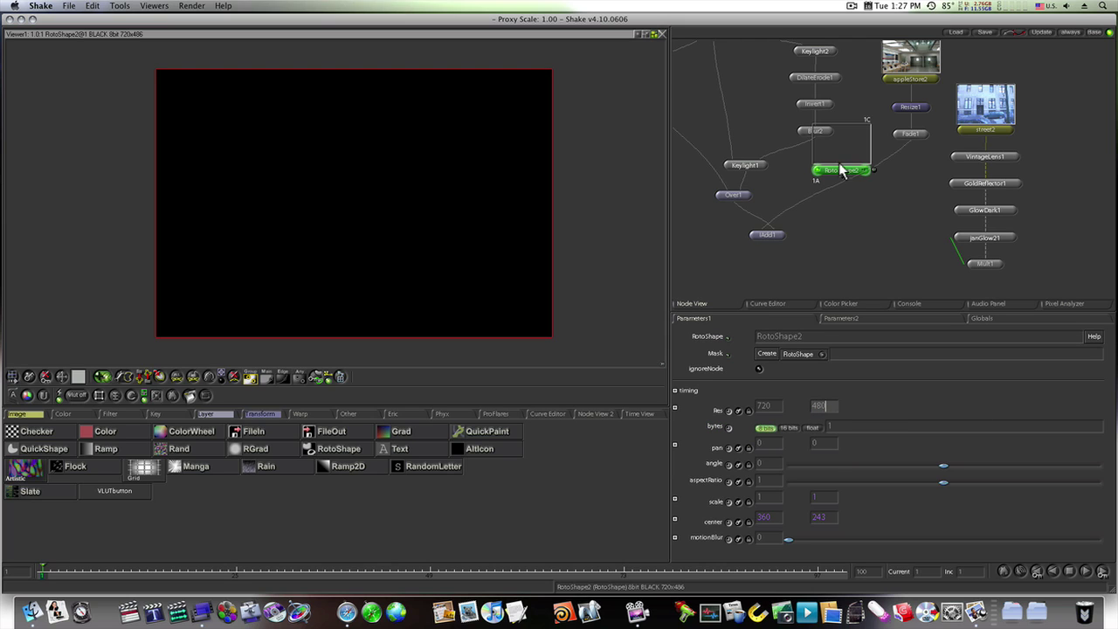
{"action": "left_click_drag", "start_coordinate": [841, 170], "coordinate": [1083, 95]}
View street2 and draw a closed shape around the frame, leaving out a diagonal band from the upper-left corner to the doorway
{"action": "left_click", "coordinate": [962, 129]}
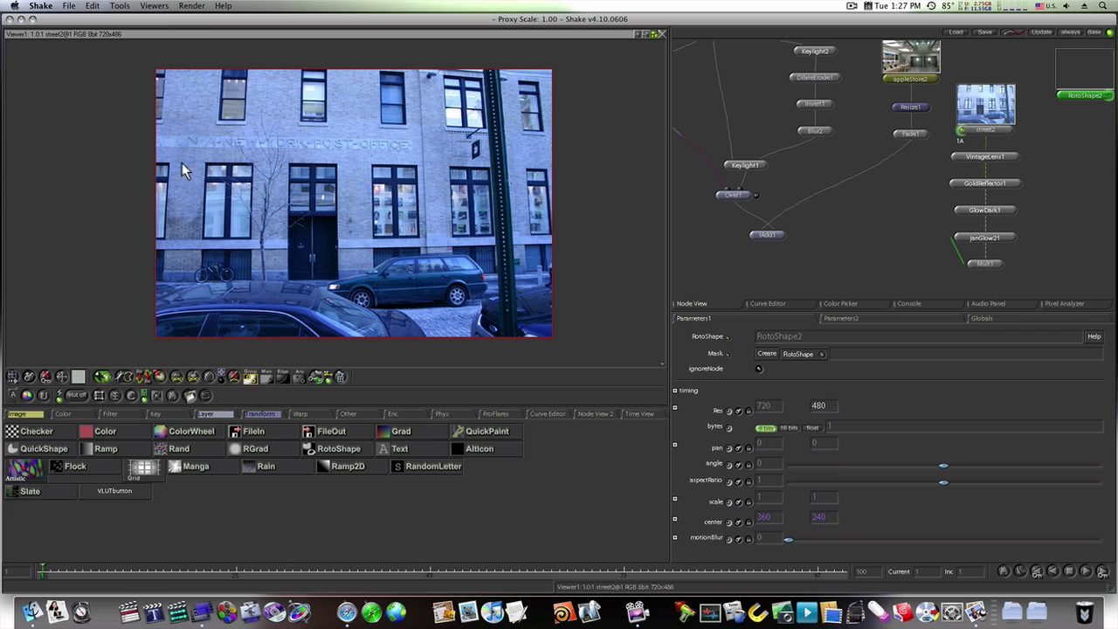
{"action": "left_click_drag", "start_coordinate": [146, 168], "coordinate": [211, 130]}
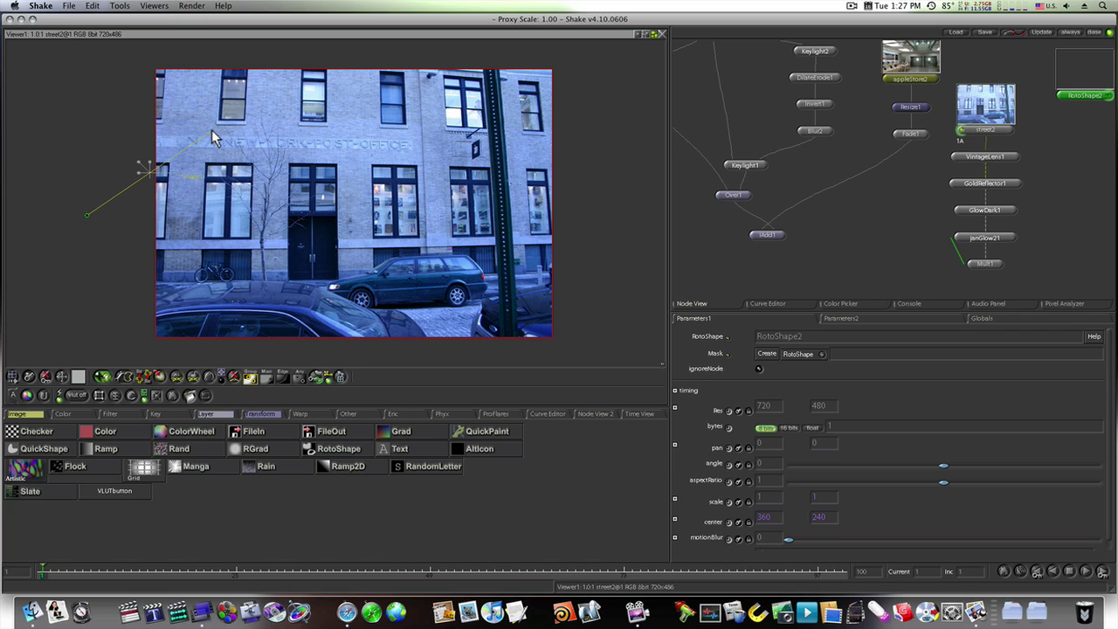
{"action": "left_click", "coordinate": [308, 258]}
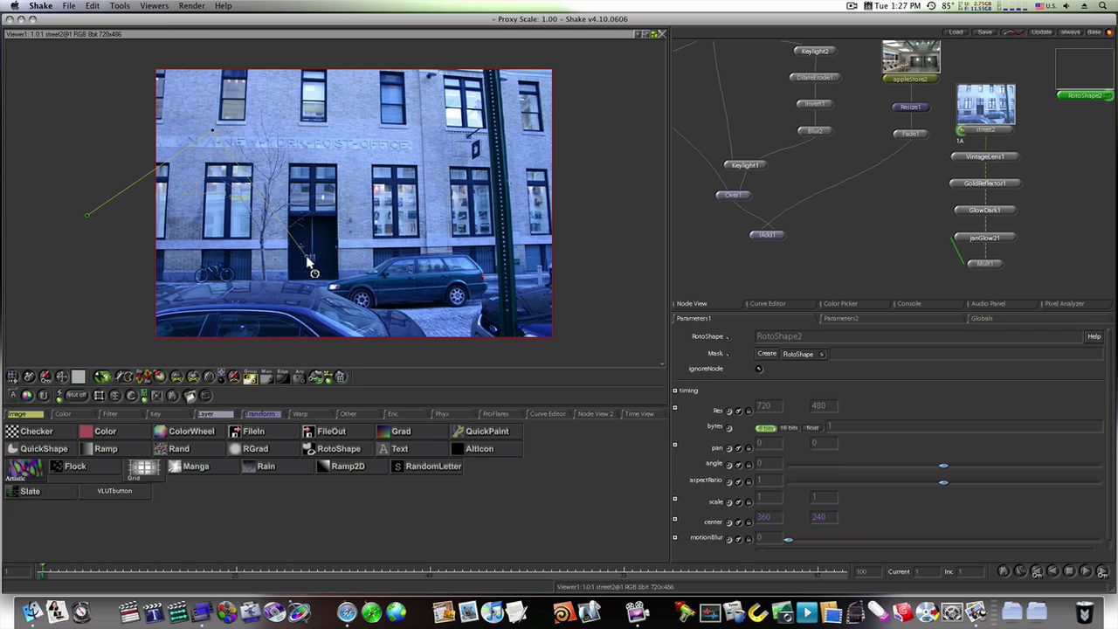
{"action": "left_click", "coordinate": [378, 179]}
{"action": "left_click", "coordinate": [345, 55]}
{"action": "left_click", "coordinate": [568, 50]}
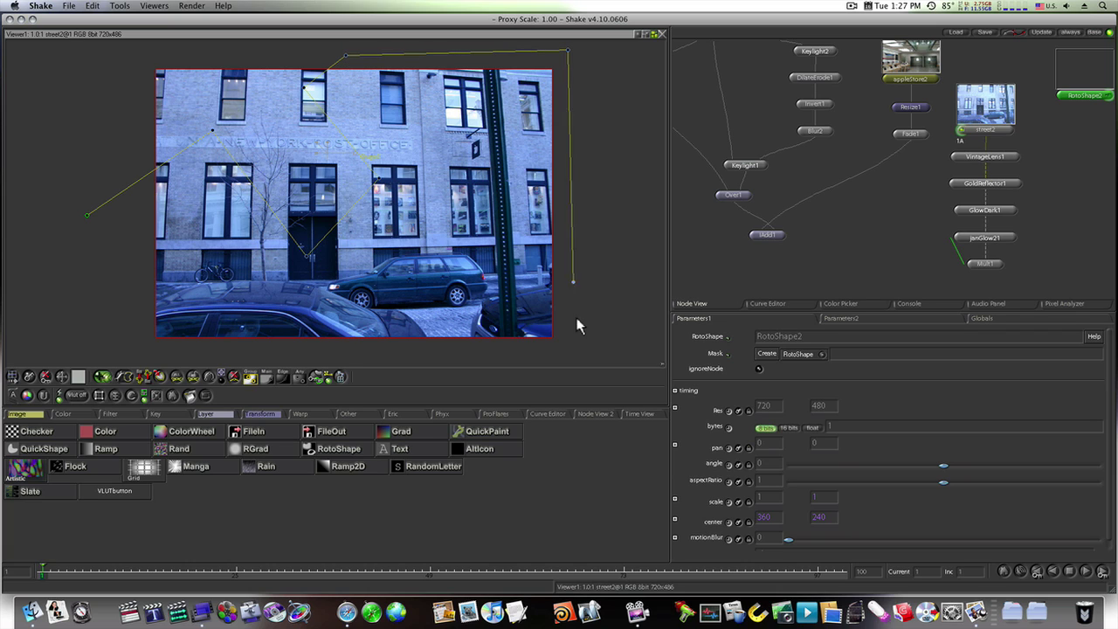
{"action": "left_click", "coordinate": [570, 351]}
{"action": "left_click", "coordinate": [135, 343]}
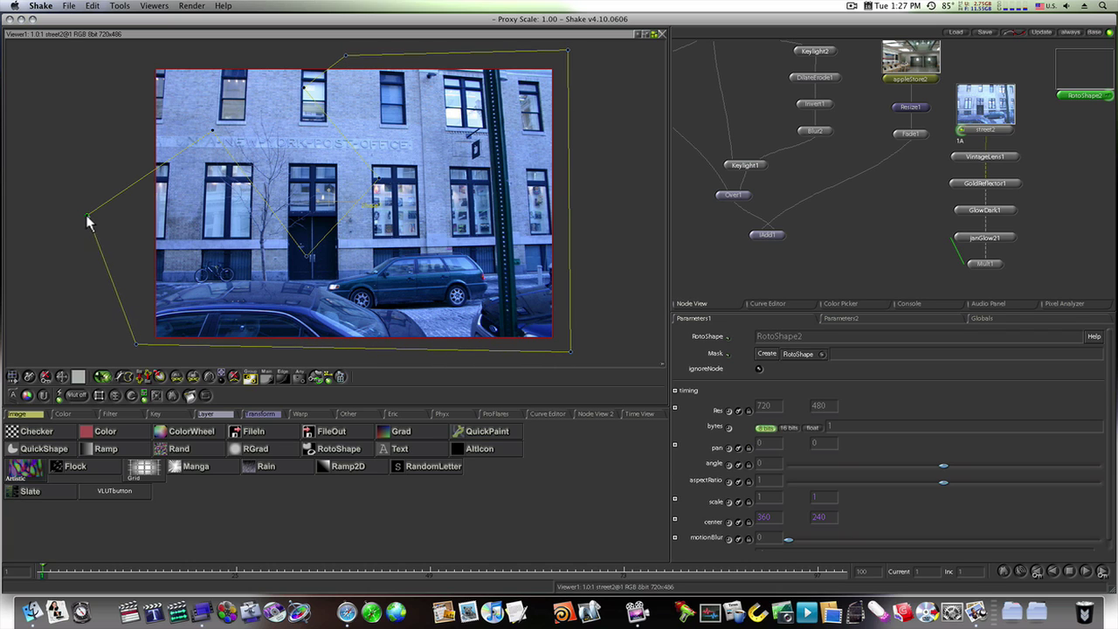
{"action": "left_click", "coordinate": [87, 215]}
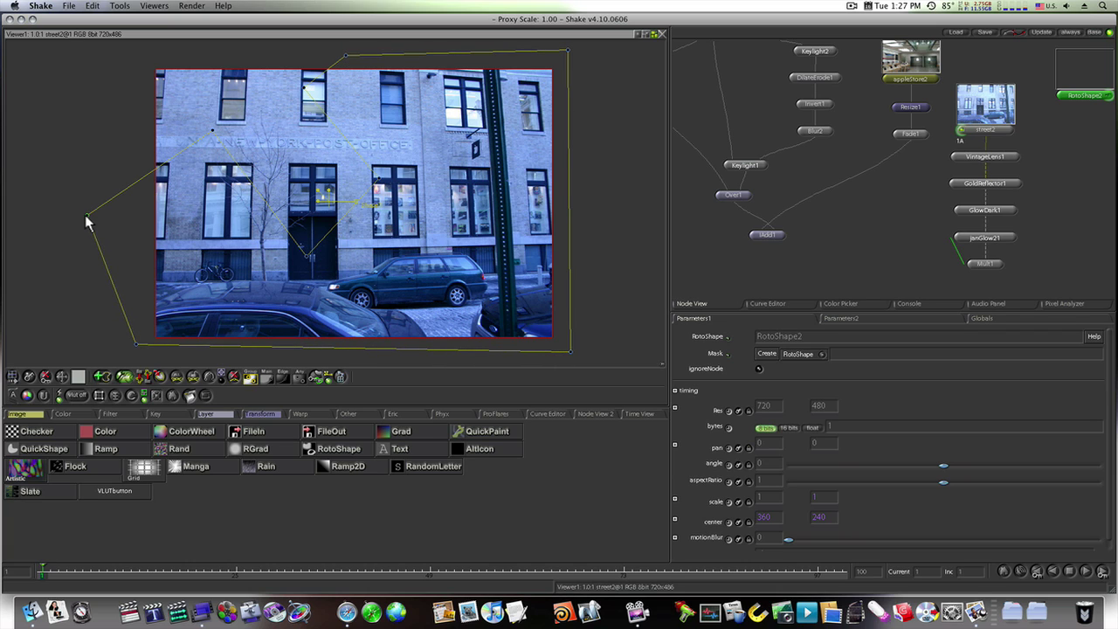
View RotoShape2 and add a Mult node after it with Color set to black (0, 0, 0)
{"action": "left_click", "coordinate": [1060, 95]}
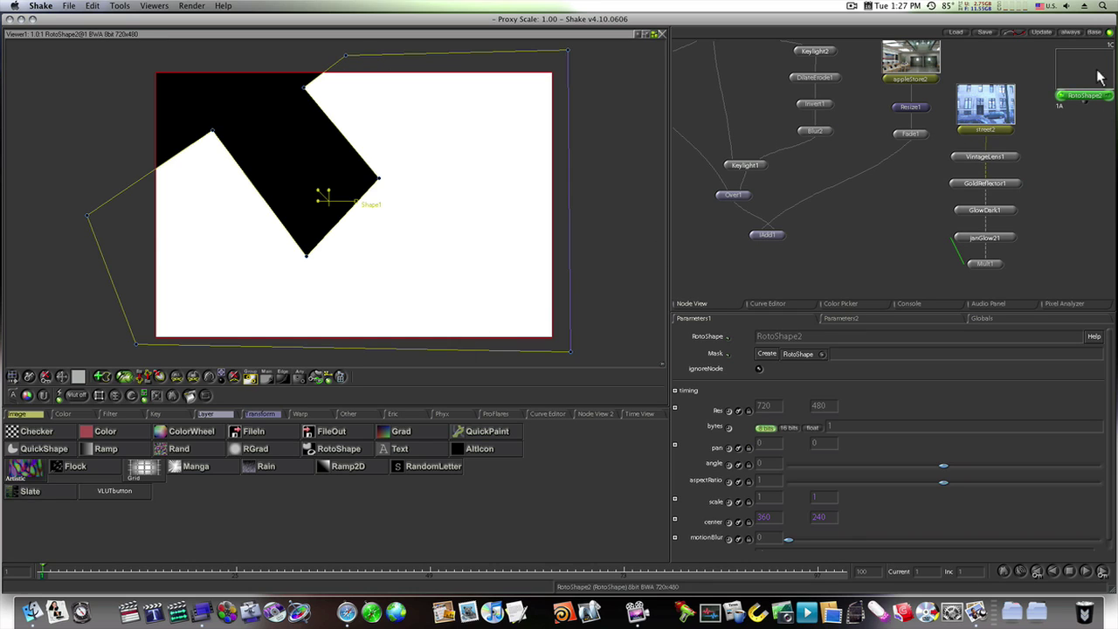
{"action": "left_click", "coordinate": [63, 414]}
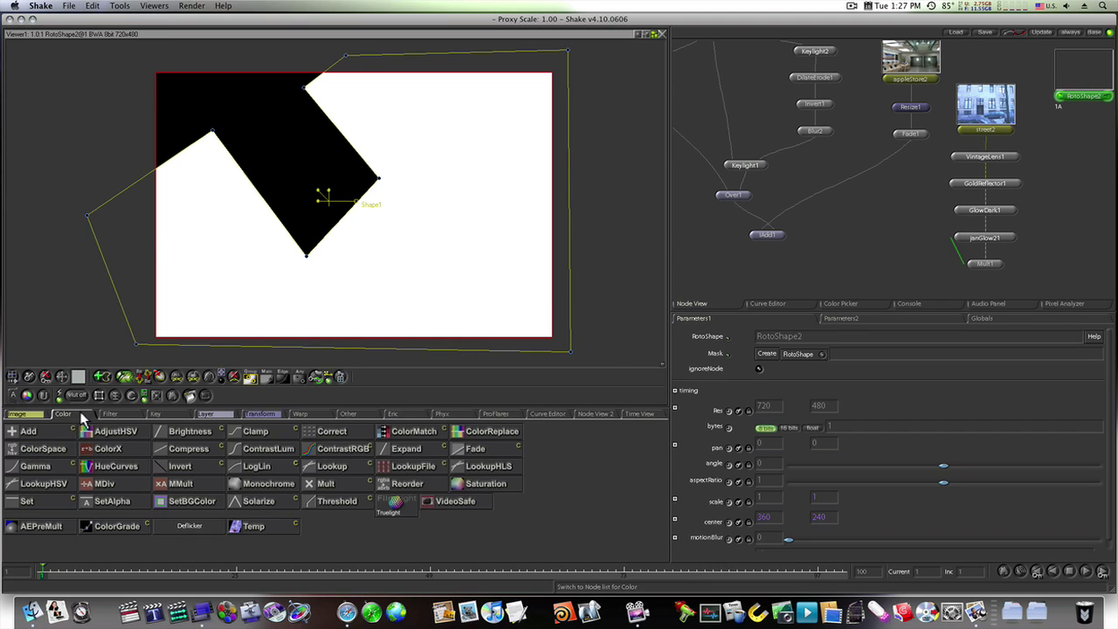
{"action": "left_click", "coordinate": [325, 483]}
{"action": "left_click", "coordinate": [763, 410]}
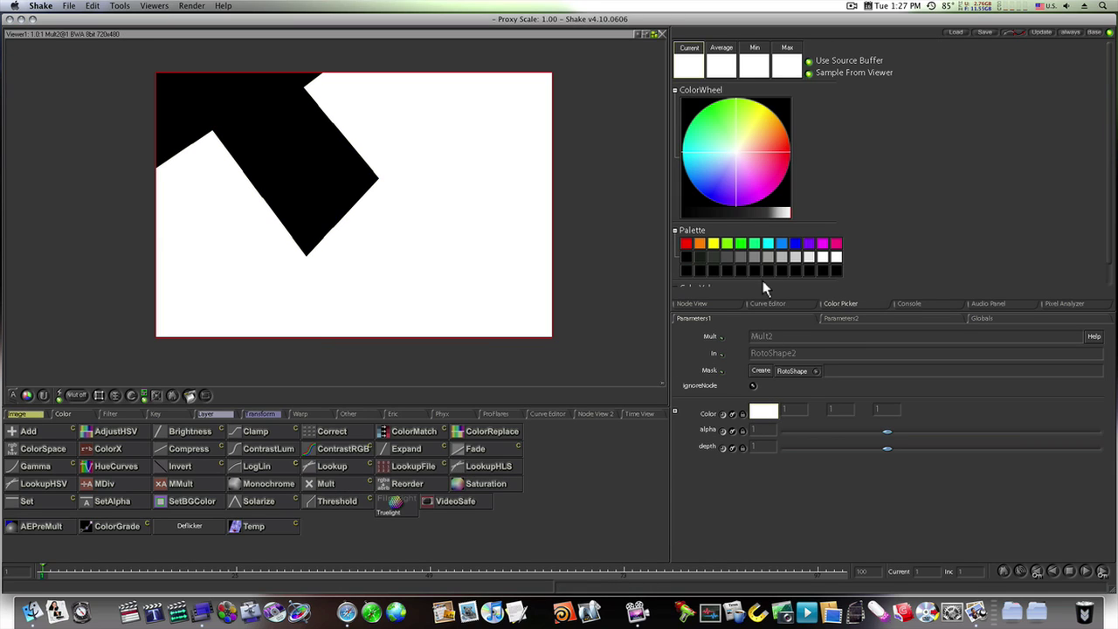
{"action": "left_click", "coordinate": [738, 261]}
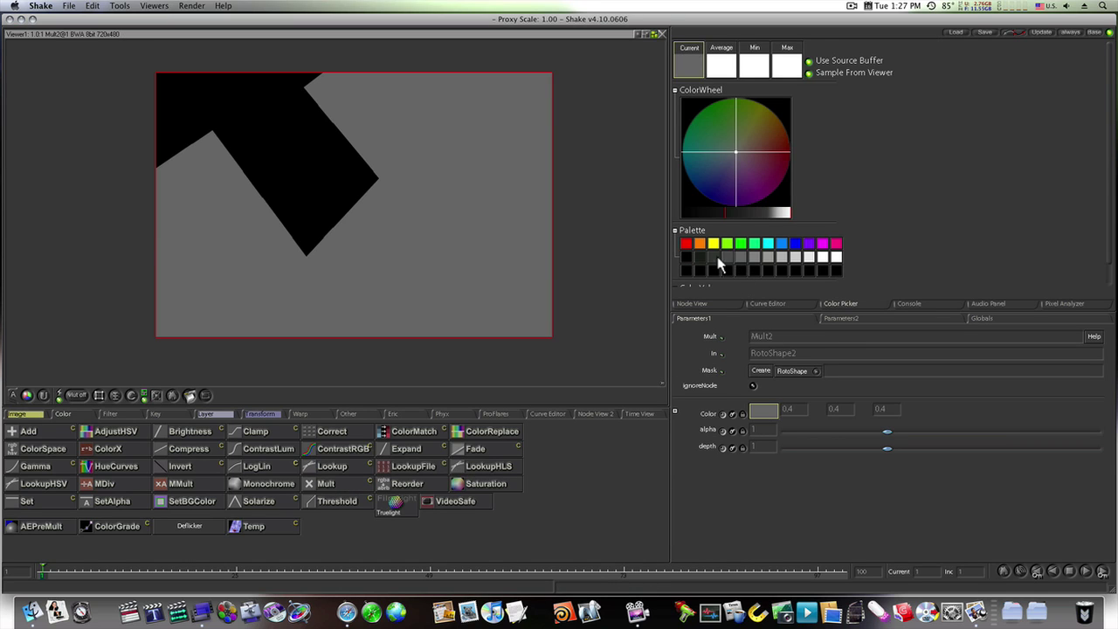
{"action": "left_click", "coordinate": [688, 257]}
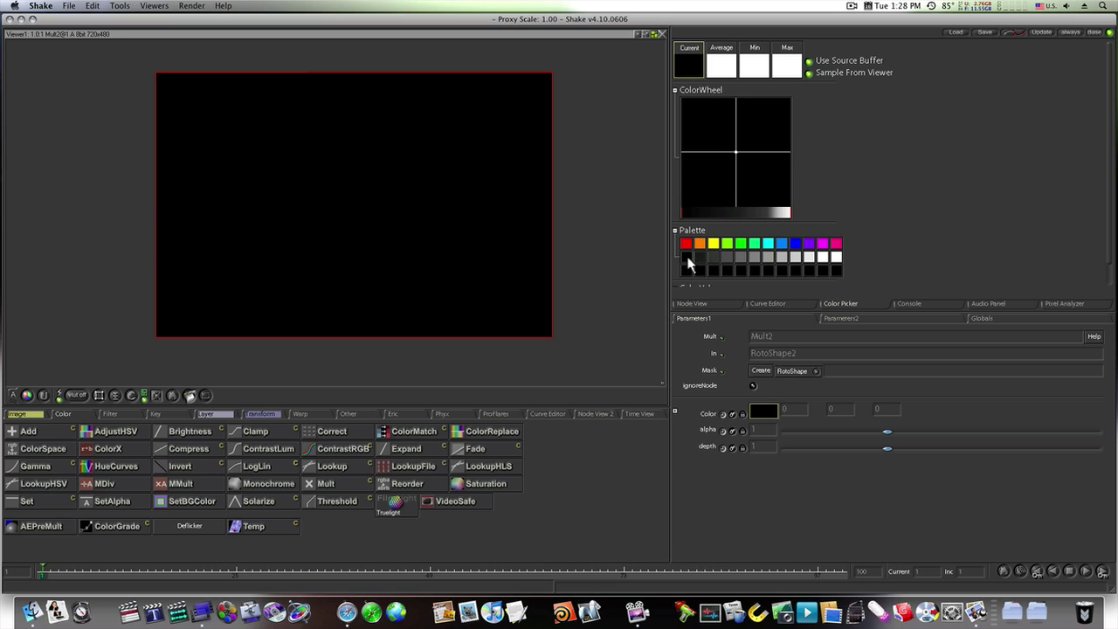
{"action": "left_click", "coordinate": [692, 303]}
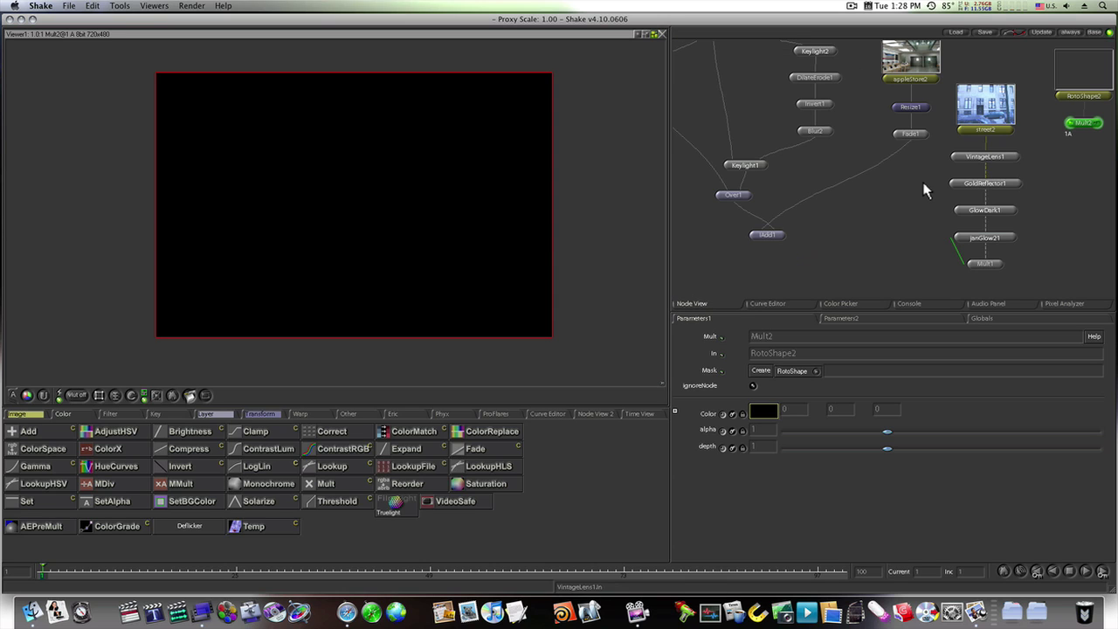
Add an Over node after Mult1 that layers the black Mult2 shape as foreground over Mult1 as background
{"action": "left_click", "coordinate": [989, 264]}
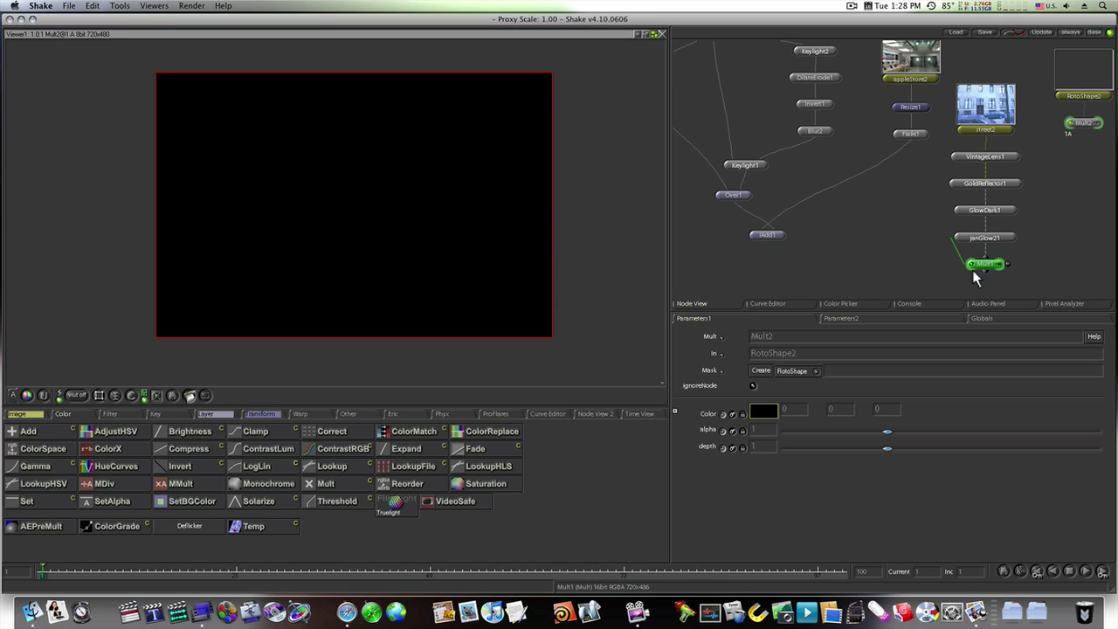
{"action": "left_click", "coordinate": [195, 418]}
{"action": "left_click", "coordinate": [35, 491]}
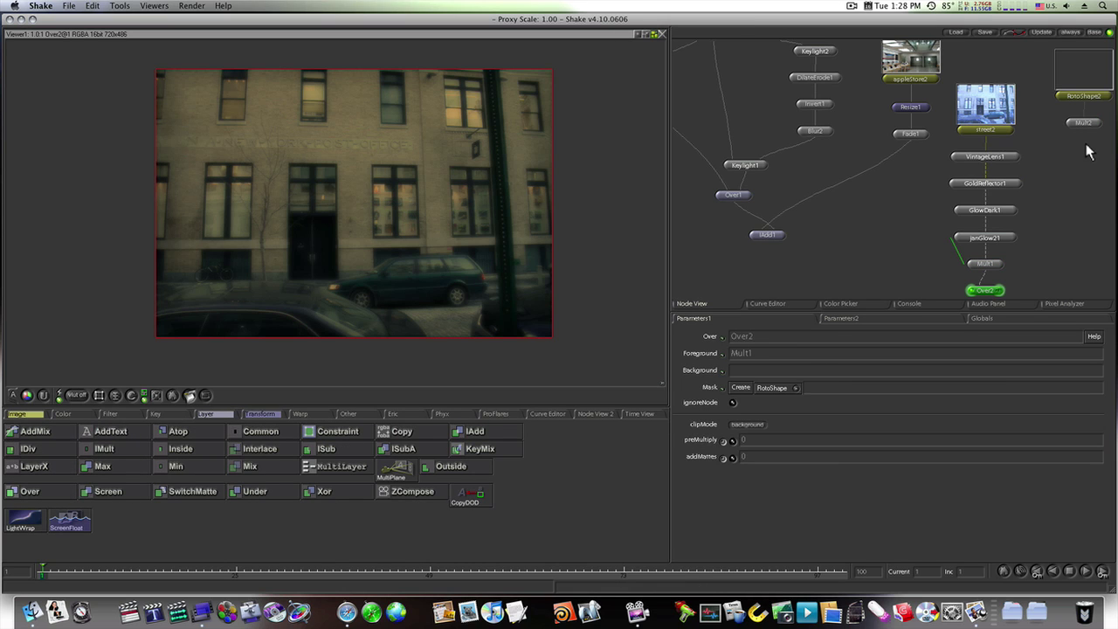
{"action": "left_click_drag", "start_coordinate": [1084, 128], "coordinate": [1019, 292]}
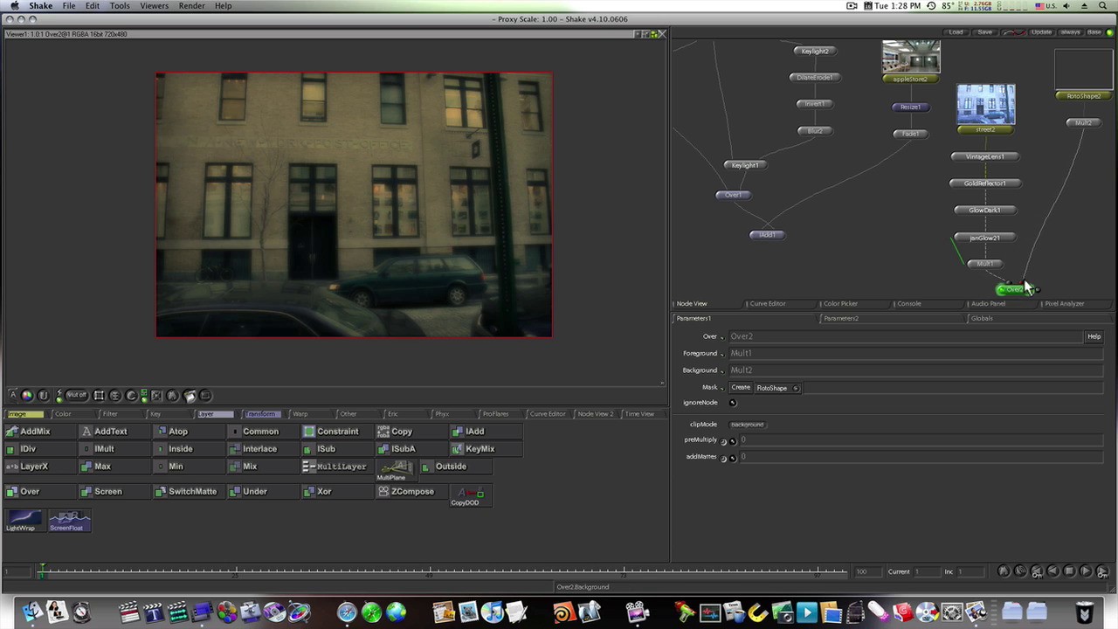
{"action": "key", "text": "shift+x"}
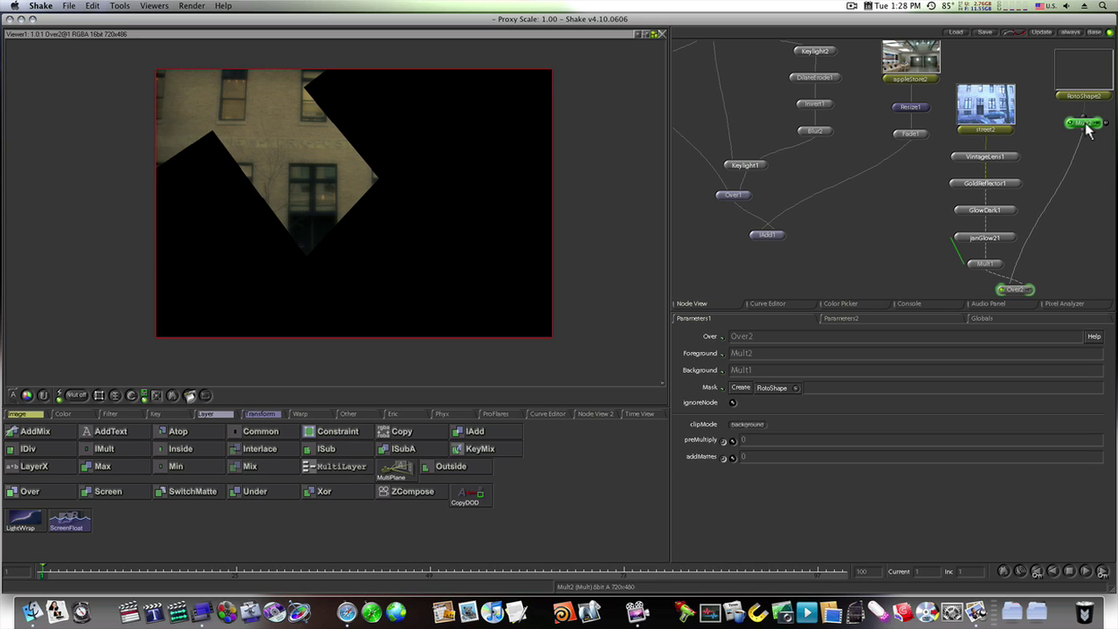
Add a Fade node after Mult2 and set its value to 0.226
{"action": "left_click", "coordinate": [113, 413]}
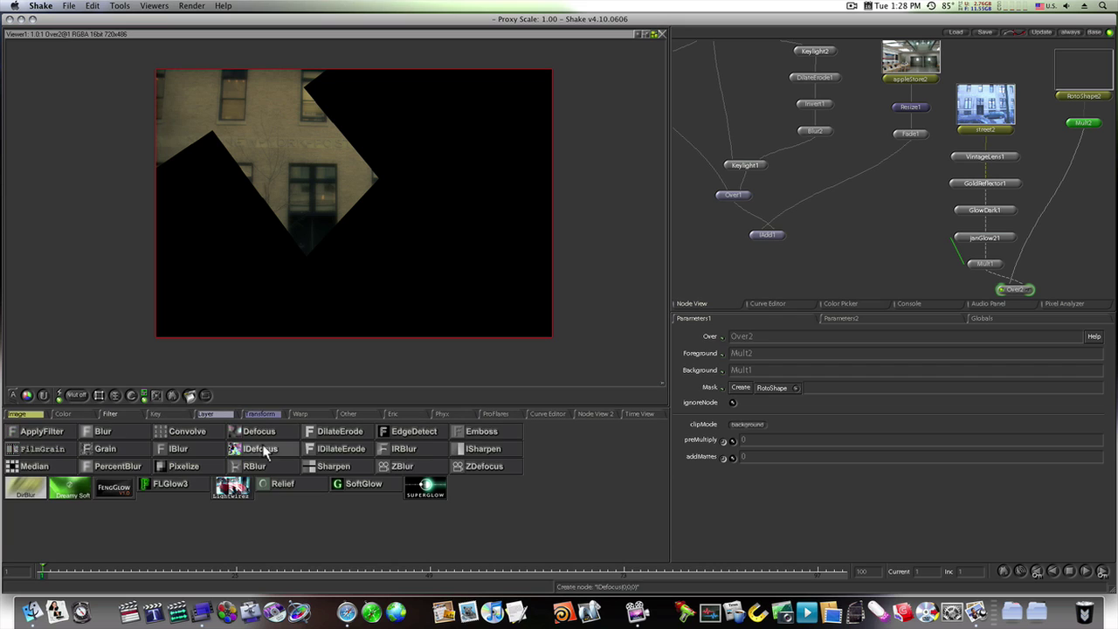
{"action": "left_click", "coordinate": [67, 413]}
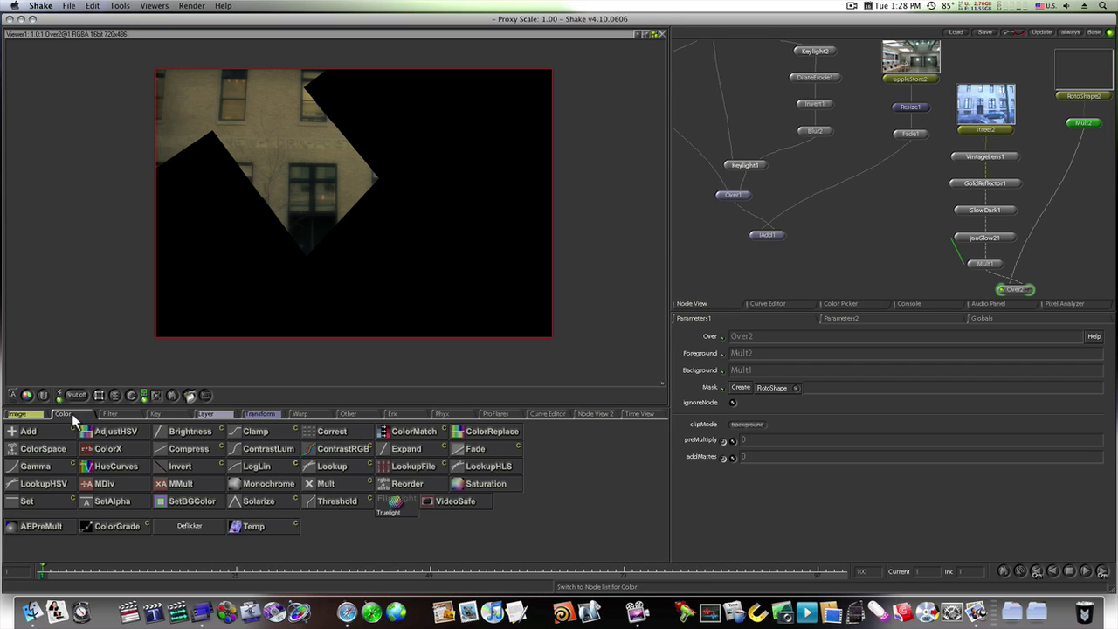
{"action": "left_click", "coordinate": [491, 451]}
{"action": "left_click_drag", "start_coordinate": [1078, 411], "coordinate": [854, 422]}
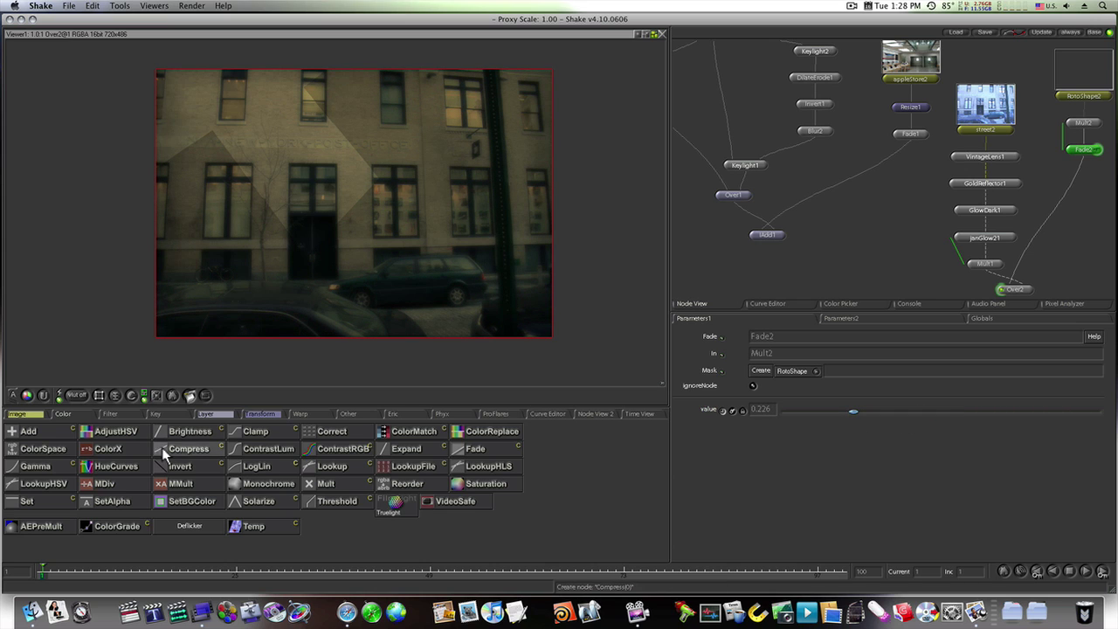
Add a Blur node after Fade2 and soften the shadow with 64.9 pixels in both x and y
{"action": "left_click", "coordinate": [109, 414]}
{"action": "left_click", "coordinate": [115, 433]}
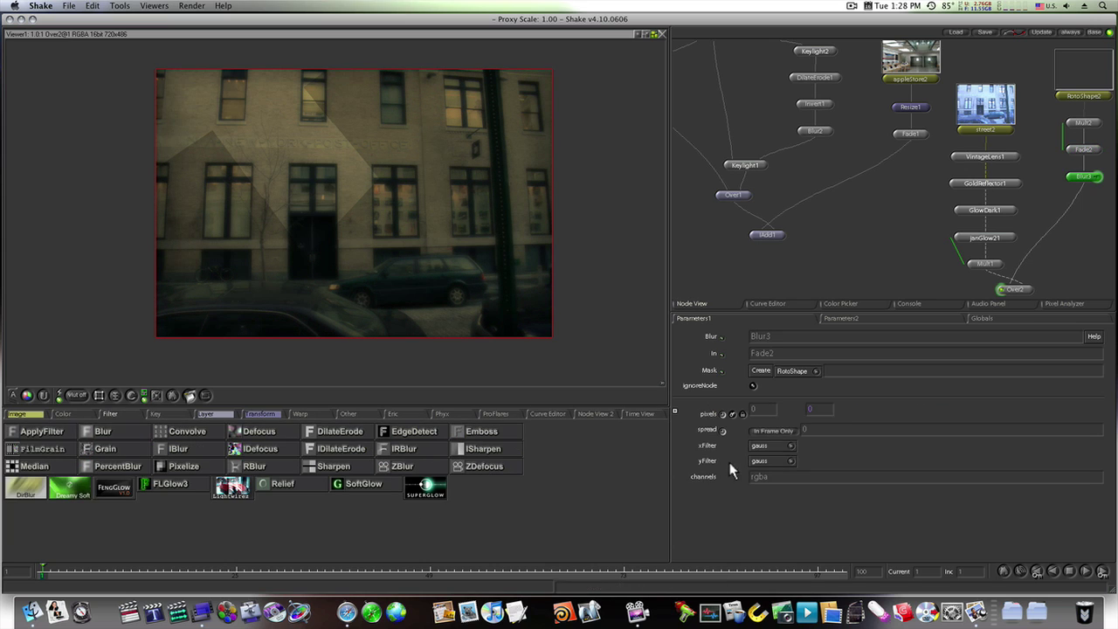
{"action": "left_click", "coordinate": [675, 410]}
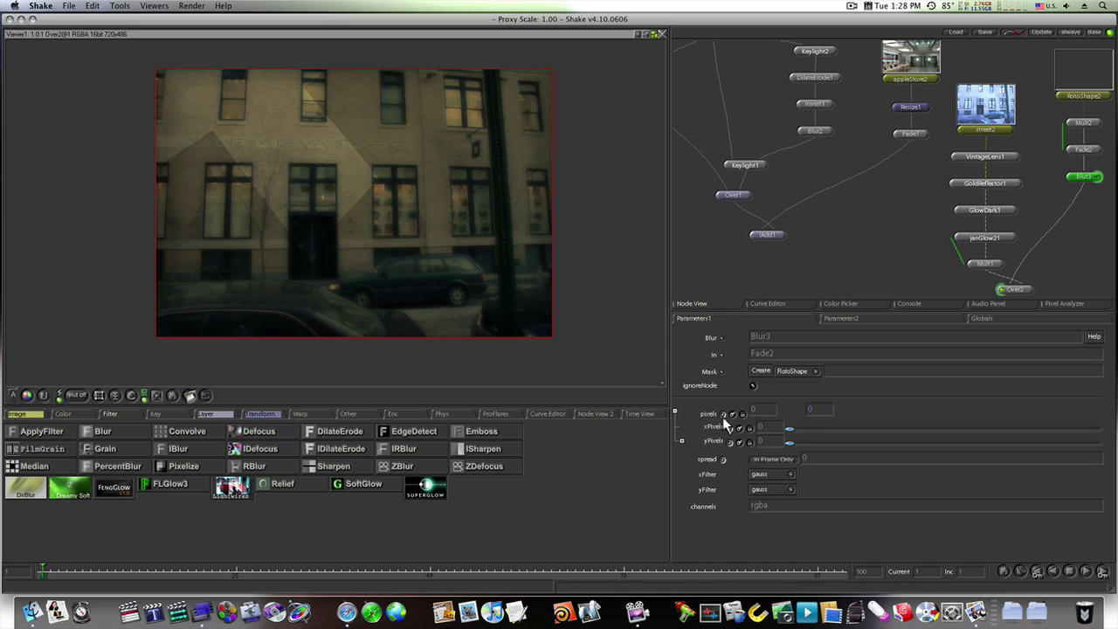
{"action": "left_click_drag", "start_coordinate": [782, 435], "coordinate": [889, 434]}
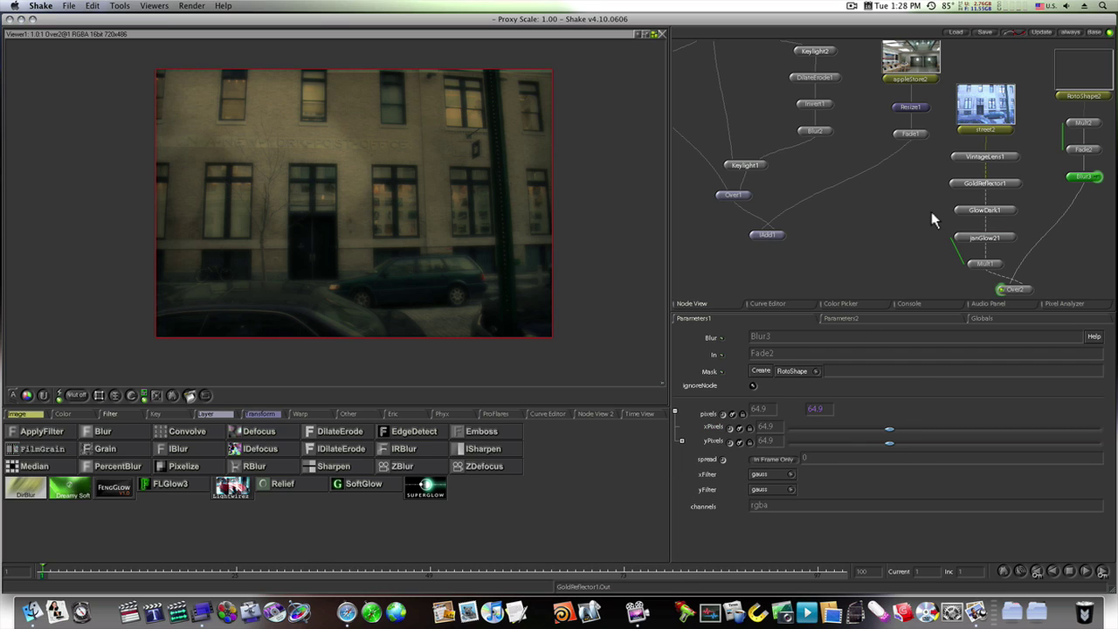
Add an Over node after IAdd1 and connect Over2 as its background to place the woman over the street
{"action": "left_click_drag", "start_coordinate": [893, 224], "coordinate": [868, 173]}
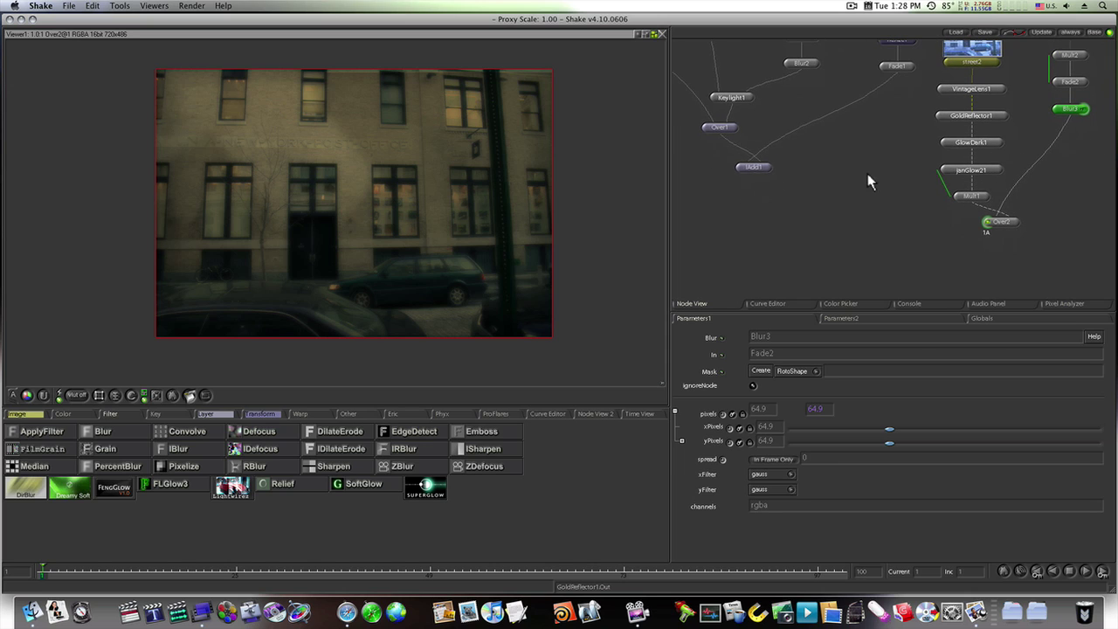
{"action": "left_click_drag", "start_coordinate": [750, 166], "coordinate": [773, 192]}
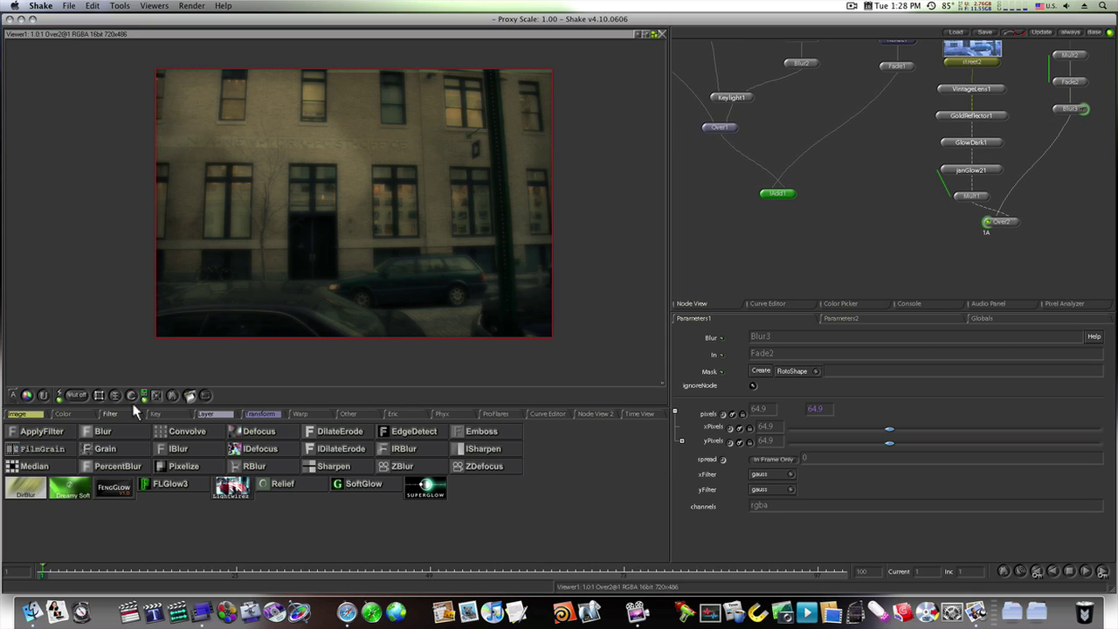
{"action": "left_click", "coordinate": [198, 416]}
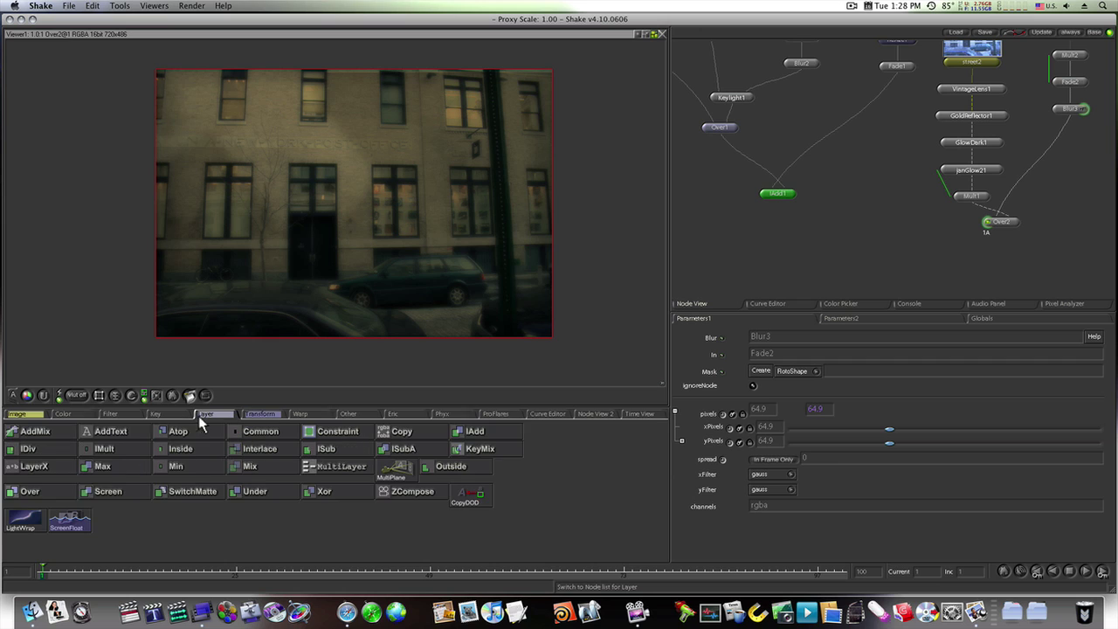
{"action": "left_click", "coordinate": [66, 488]}
{"action": "left_click_drag", "start_coordinate": [772, 226], "coordinate": [879, 265]}
{"action": "left_click_drag", "start_coordinate": [1006, 225], "coordinate": [874, 252]}
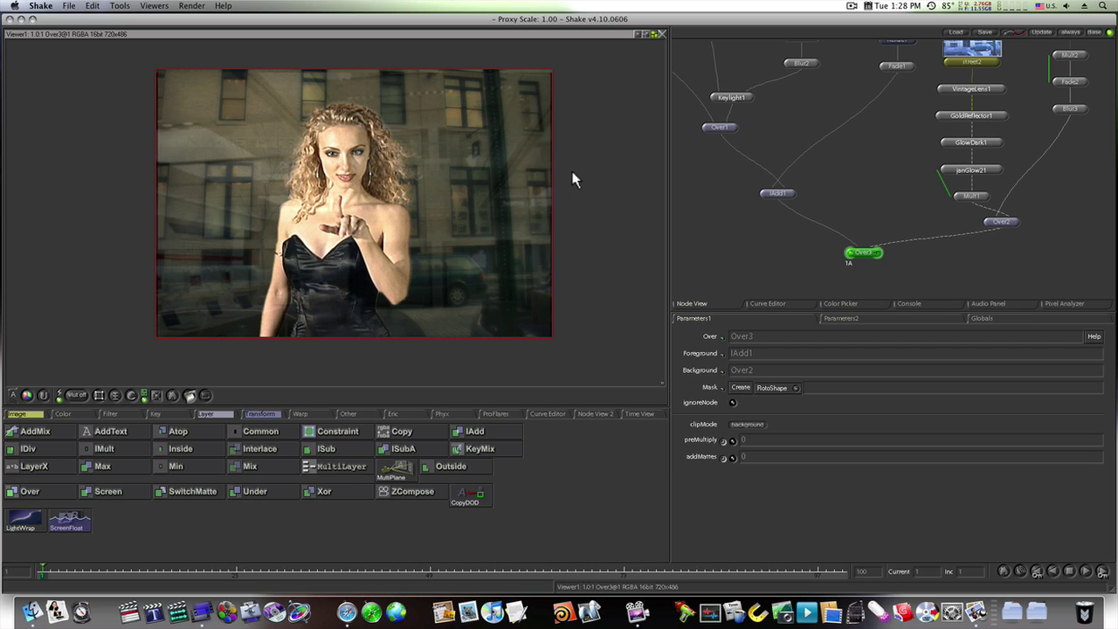
Reduce the store reflection by setting the Fade1 value to 0.09
{"action": "left_click_drag", "start_coordinate": [926, 208], "coordinate": [951, 283]}
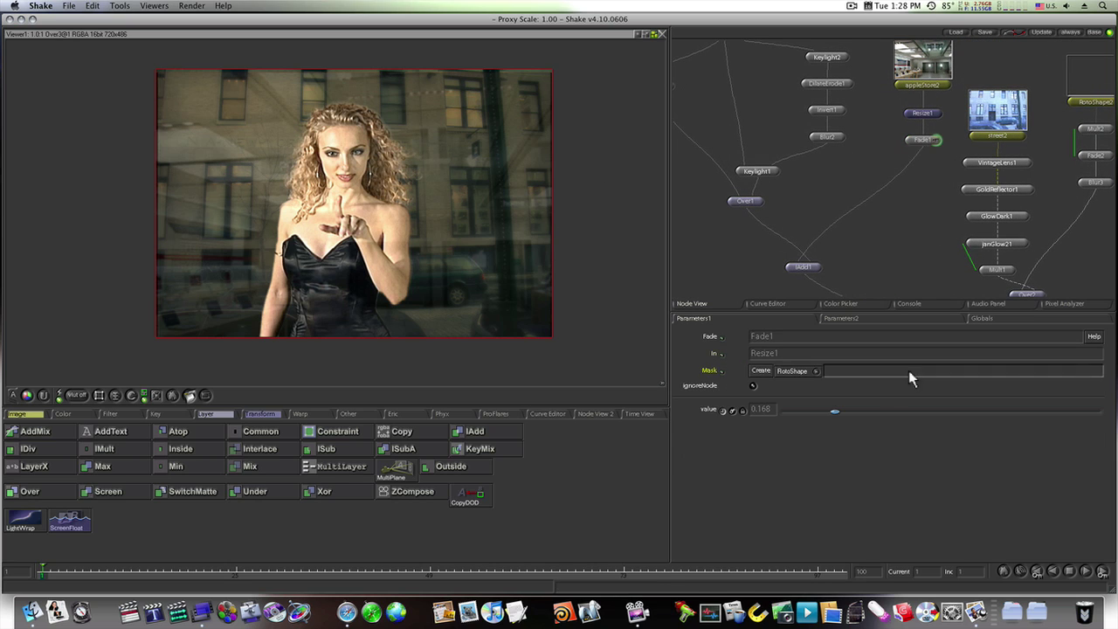
{"action": "left_click_drag", "start_coordinate": [834, 411], "coordinate": [820, 416]}
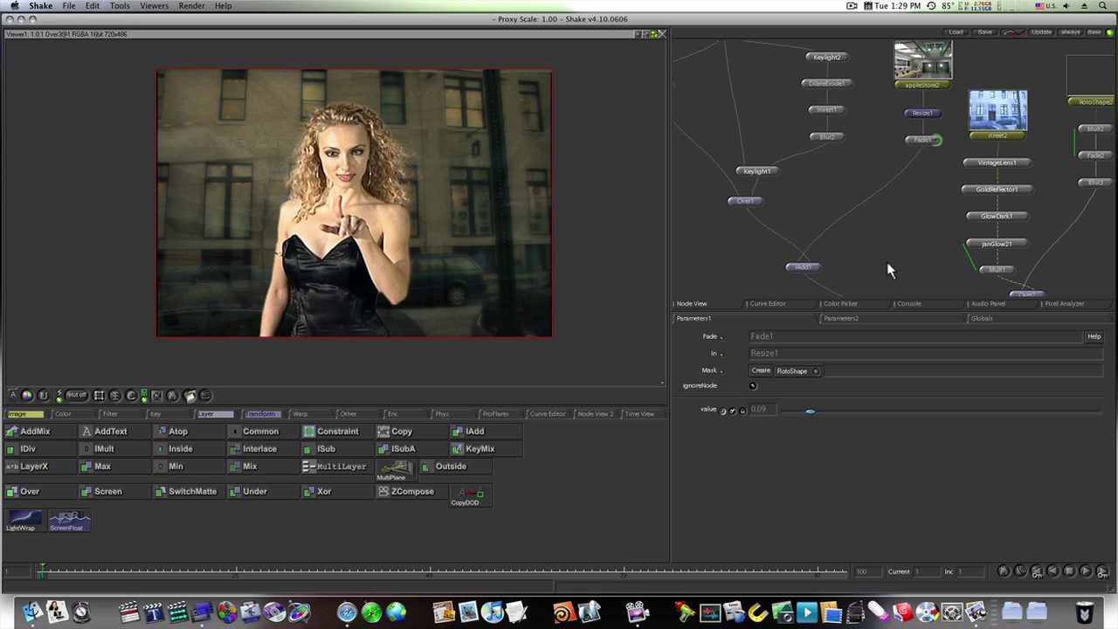
Place FireWrite2 beside the tree and add a Screen node after Over3, with FireWrite2 as foreground and Over3 as background
{"action": "left_click_drag", "start_coordinate": [886, 270], "coordinate": [900, 297]}
{"action": "left_click_drag", "start_coordinate": [855, 136], "coordinate": [1021, 173]}
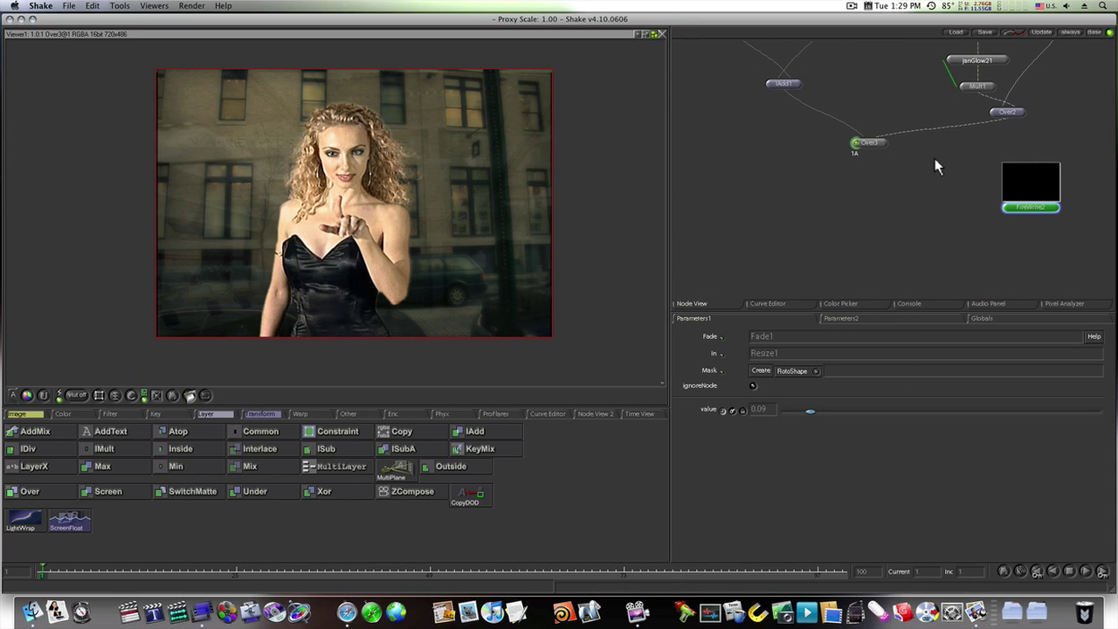
{"action": "left_click", "coordinate": [875, 147]}
{"action": "left_click_drag", "start_coordinate": [878, 155], "coordinate": [881, 173]}
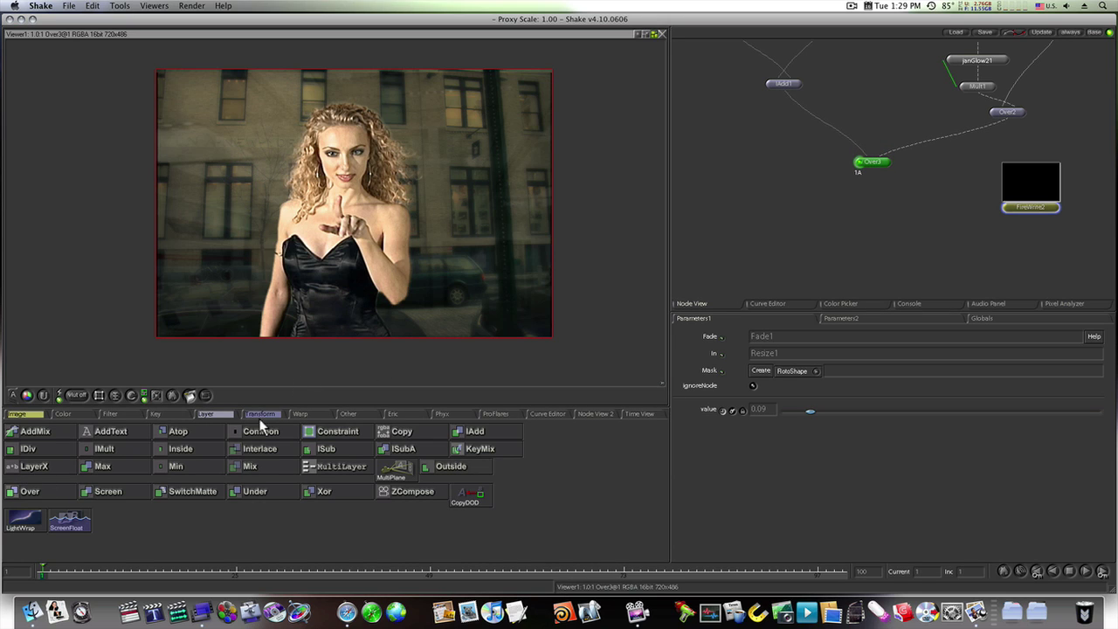
{"action": "left_click", "coordinate": [102, 493]}
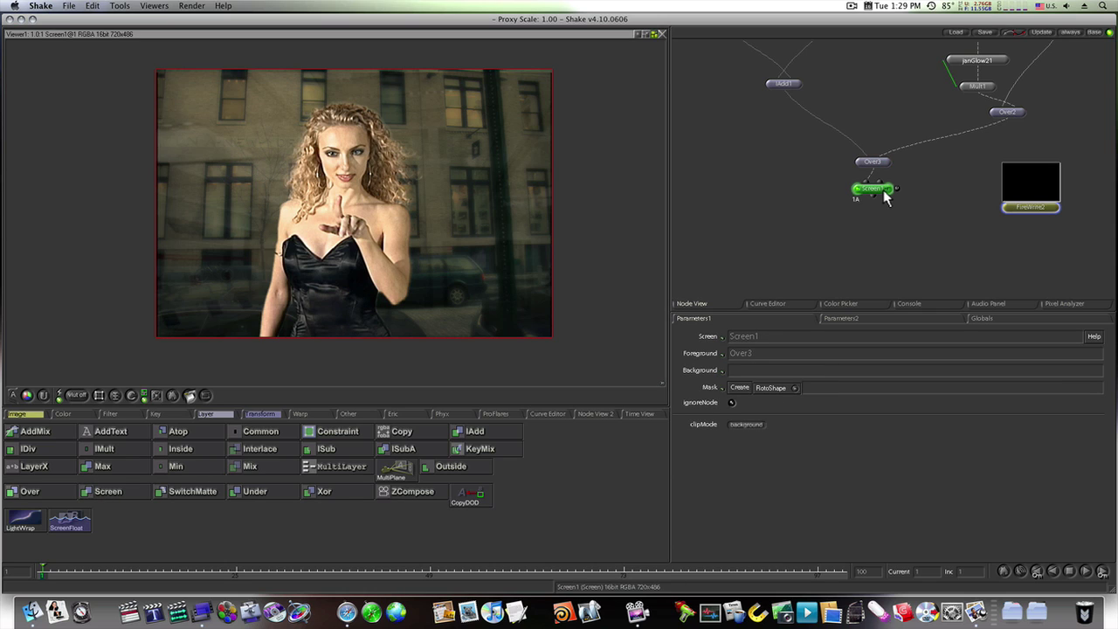
{"action": "left_click_drag", "start_coordinate": [884, 197], "coordinate": [951, 266]}
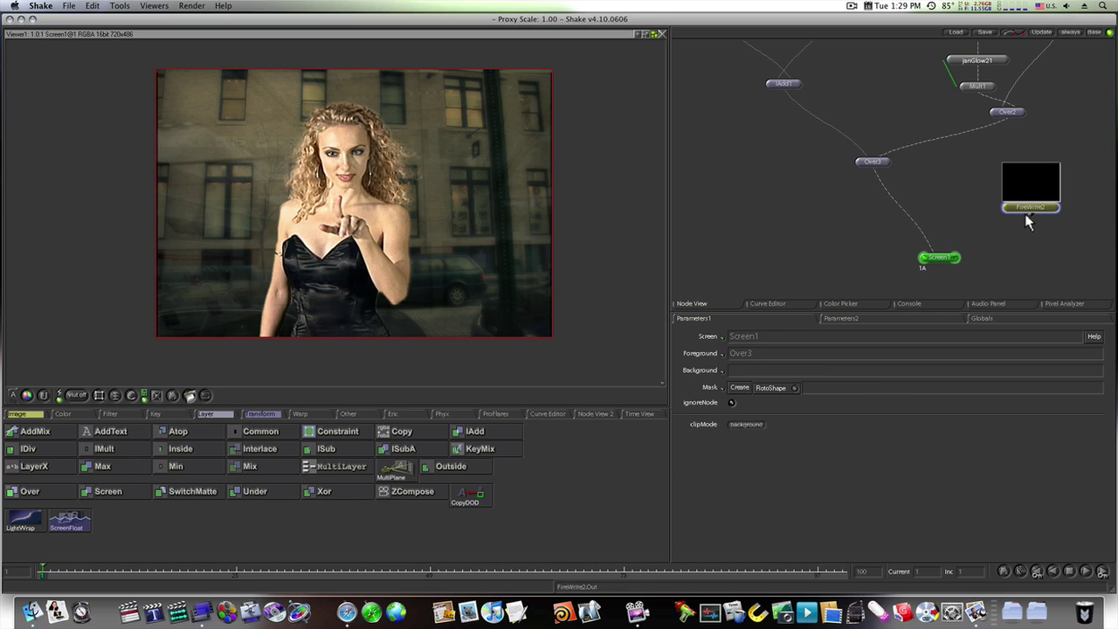
{"action": "left_click", "coordinate": [935, 257]}
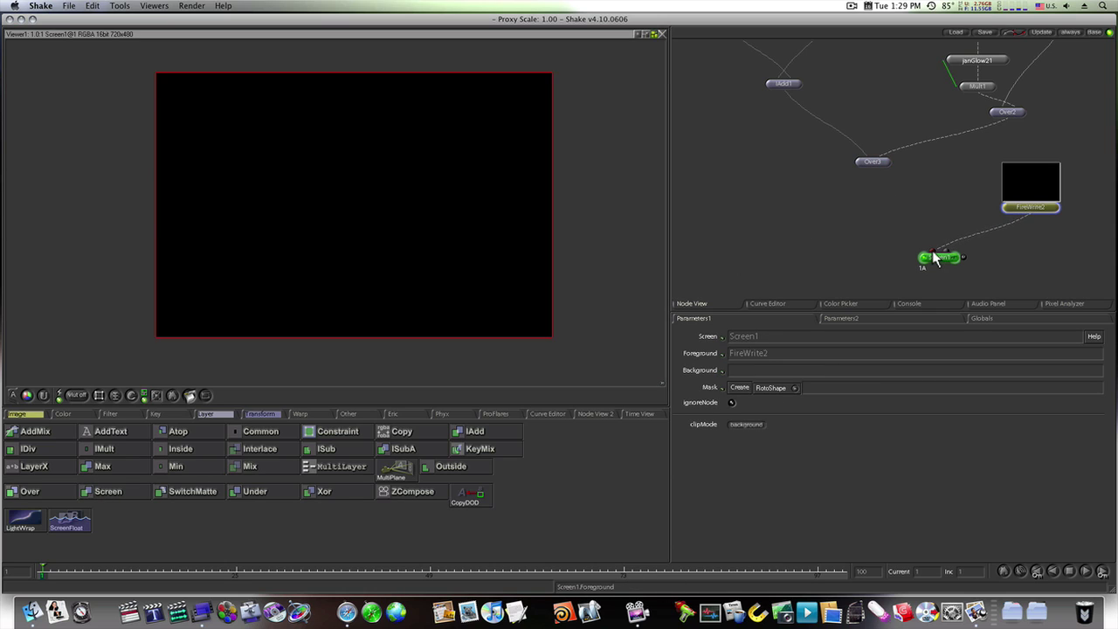
{"action": "left_click_drag", "start_coordinate": [937, 241], "coordinate": [944, 257]}
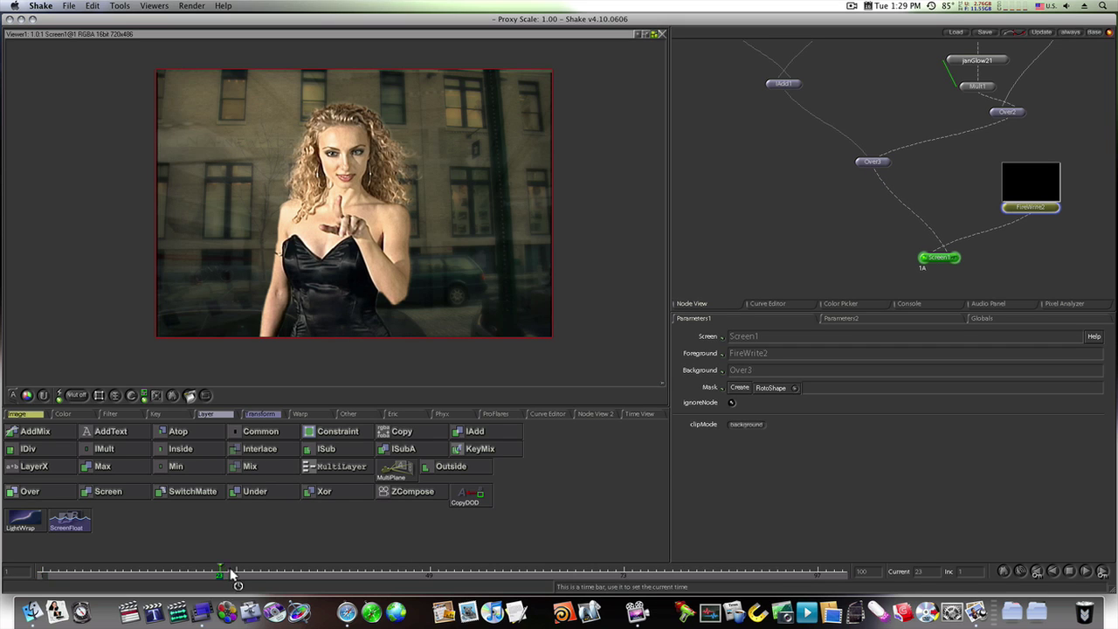
Go to frame 38, compare the original street2 plate with the Screen1 composite, and examine the background up close
{"action": "left_click_drag", "start_coordinate": [230, 576], "coordinate": [342, 581]}
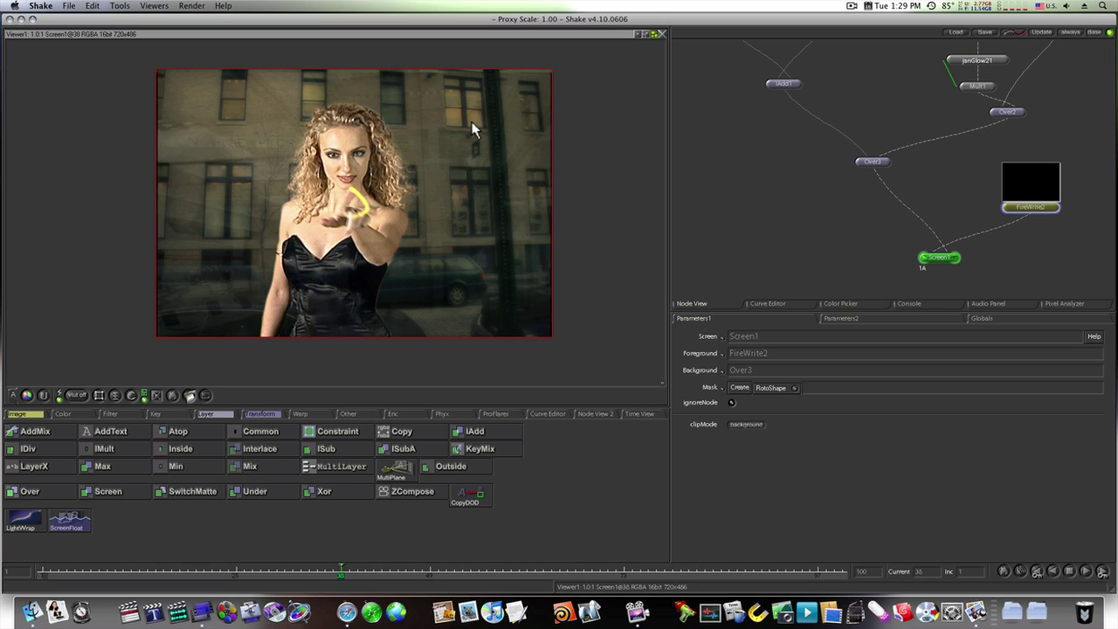
{"action": "left_click_drag", "start_coordinate": [791, 128], "coordinate": [931, 110]}
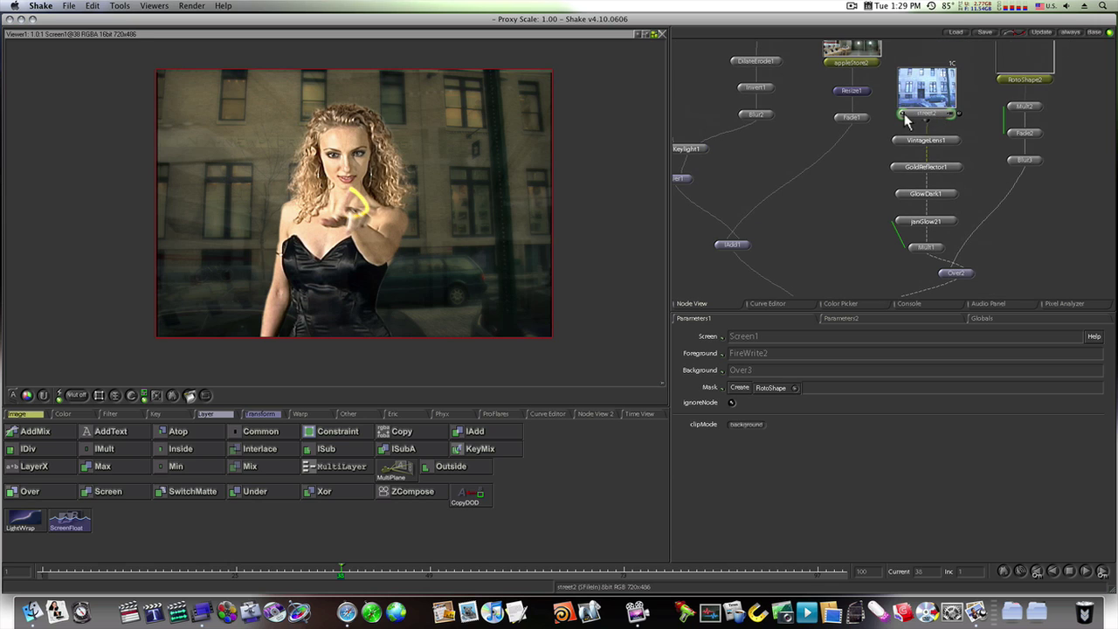
{"action": "left_click", "coordinate": [905, 115]}
{"action": "left_click_drag", "start_coordinate": [770, 200], "coordinate": [865, 6]}
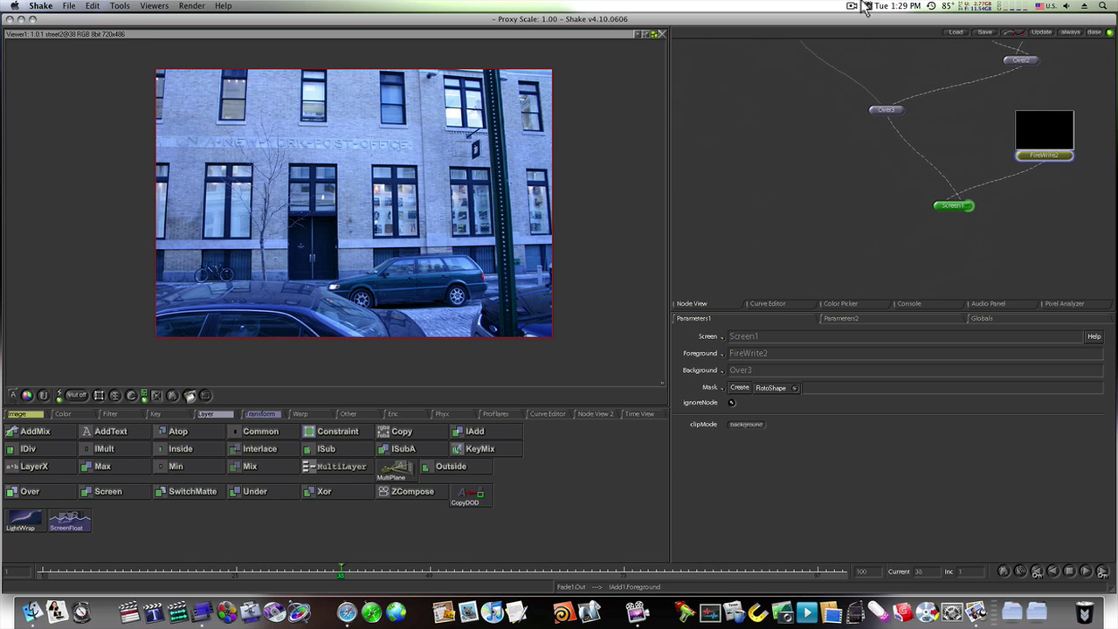
{"action": "left_click", "coordinate": [940, 207]}
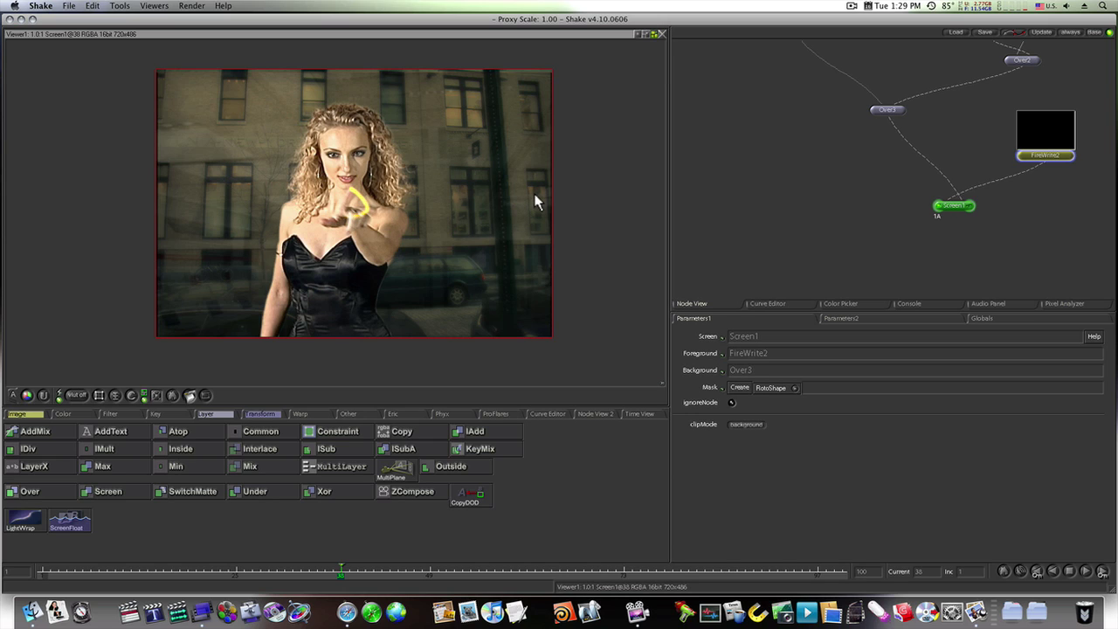
{"action": "scroll", "coordinate": [536, 201], "scroll_direction": "up", "scroll_amount": 5}
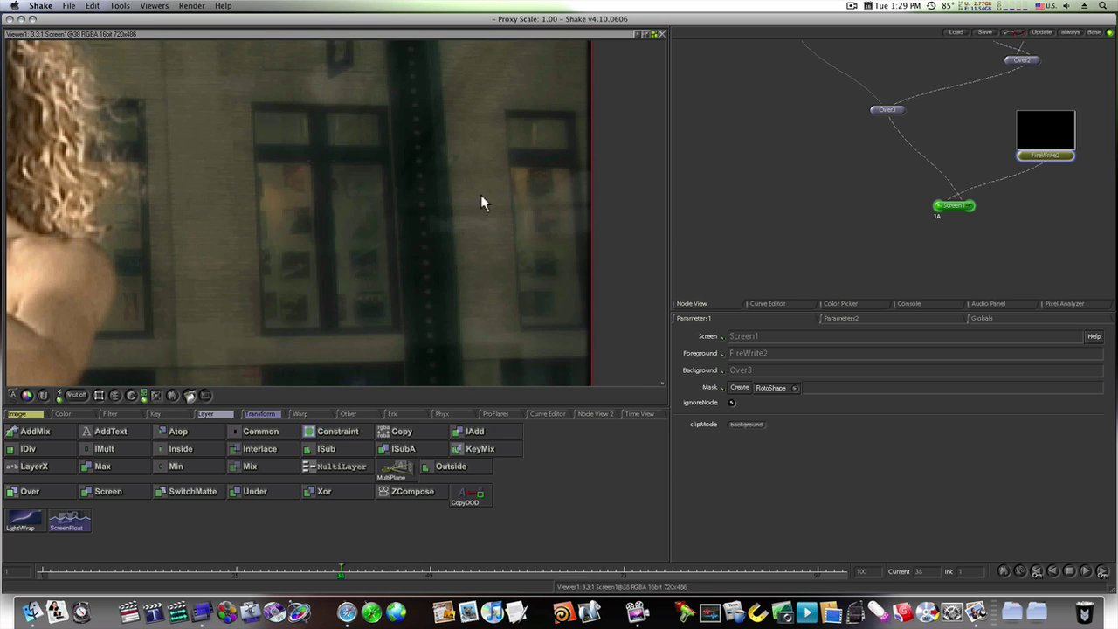
{"action": "scroll", "coordinate": [255, 227], "scroll_direction": "down", "scroll_amount": 3}
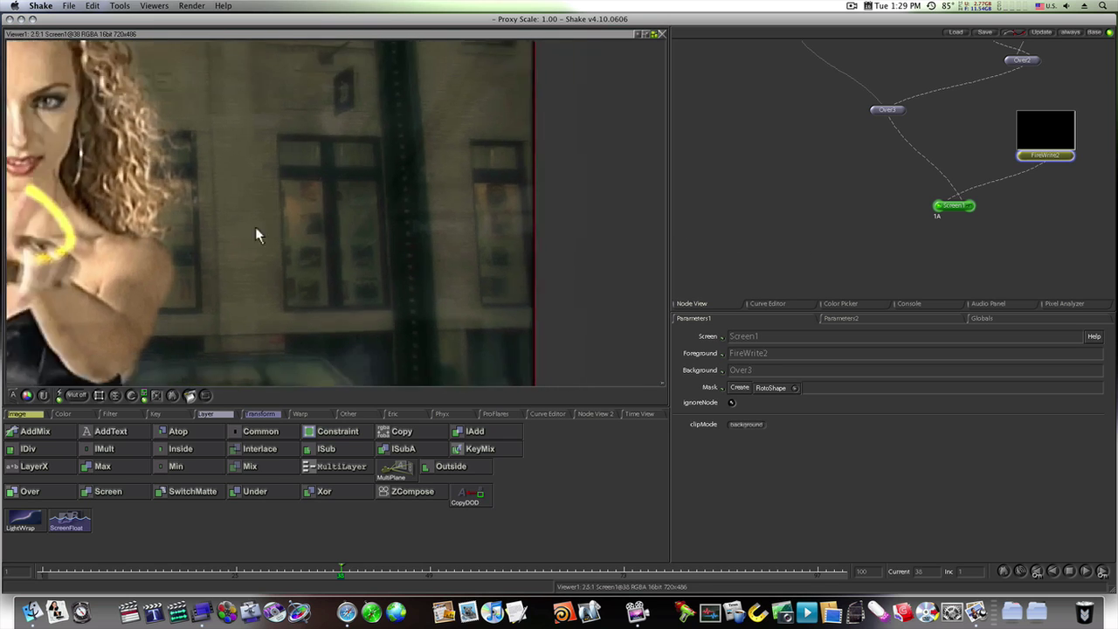
{"action": "scroll", "coordinate": [337, 232], "scroll_direction": "down", "scroll_amount": 4}
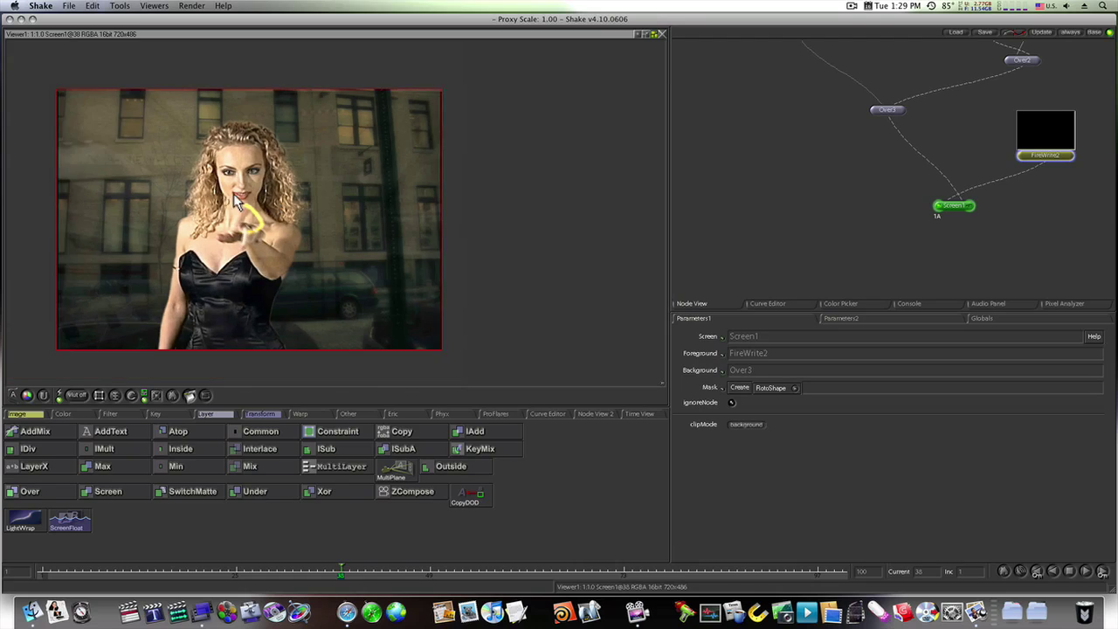
Set the Fade1 value to 0.068 to make the store reflection fainter
{"action": "left_click_drag", "start_coordinate": [987, 83], "coordinate": [878, 233]}
{"action": "left_click_drag", "start_coordinate": [953, 208], "coordinate": [970, 245]}
{"action": "left_click_drag", "start_coordinate": [931, 158], "coordinate": [981, 172]}
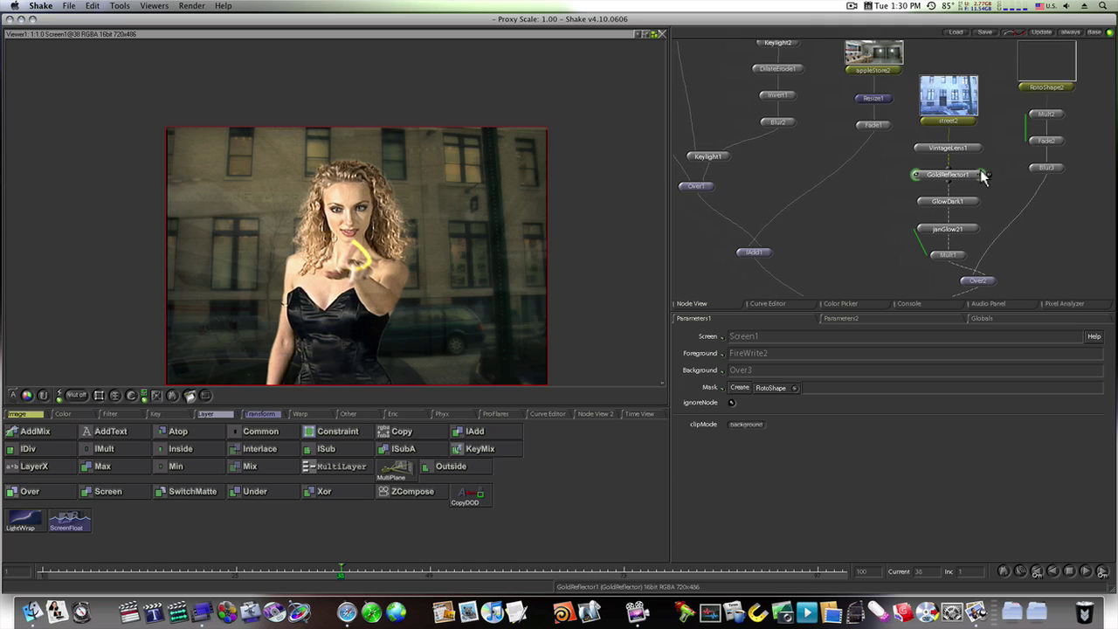
{"action": "left_click", "coordinate": [889, 124]}
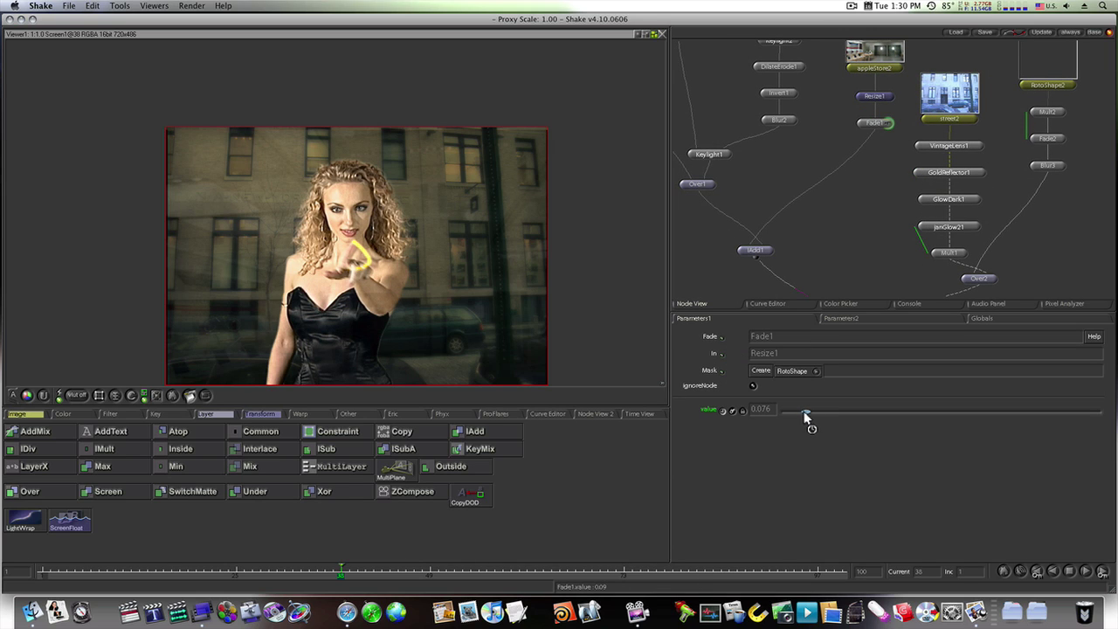
{"action": "left_click_drag", "start_coordinate": [587, 315], "coordinate": [579, 266]}
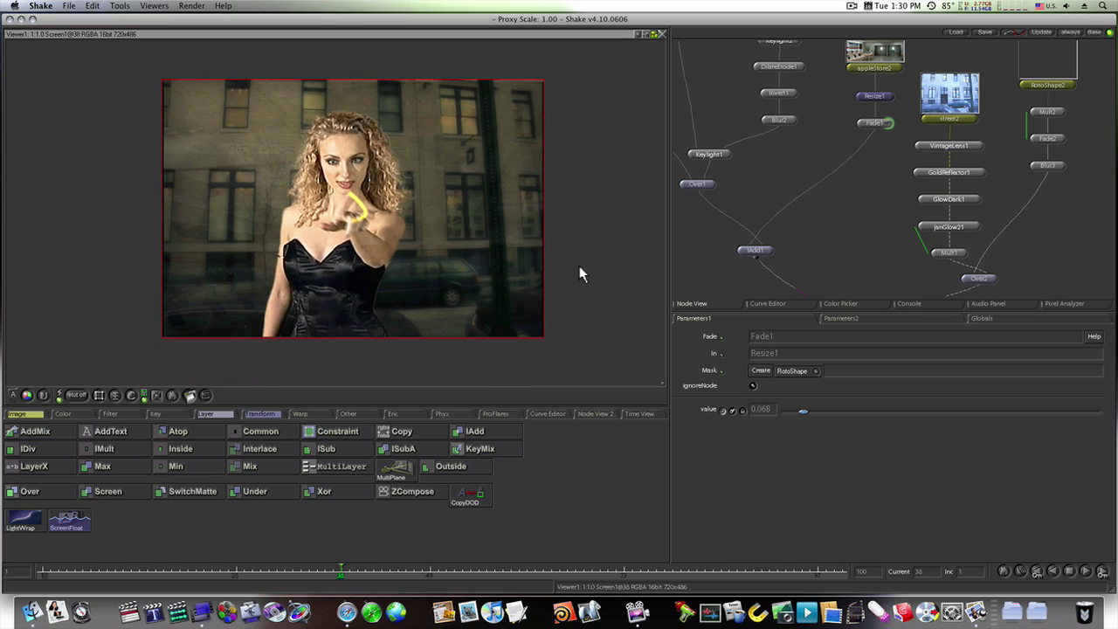
Play the composite through to frame 97 and examine the hair edges against the street background up close
{"action": "left_click_drag", "start_coordinate": [280, 574], "coordinate": [575, 576]}
{"action": "left_click", "coordinate": [1086, 569]}
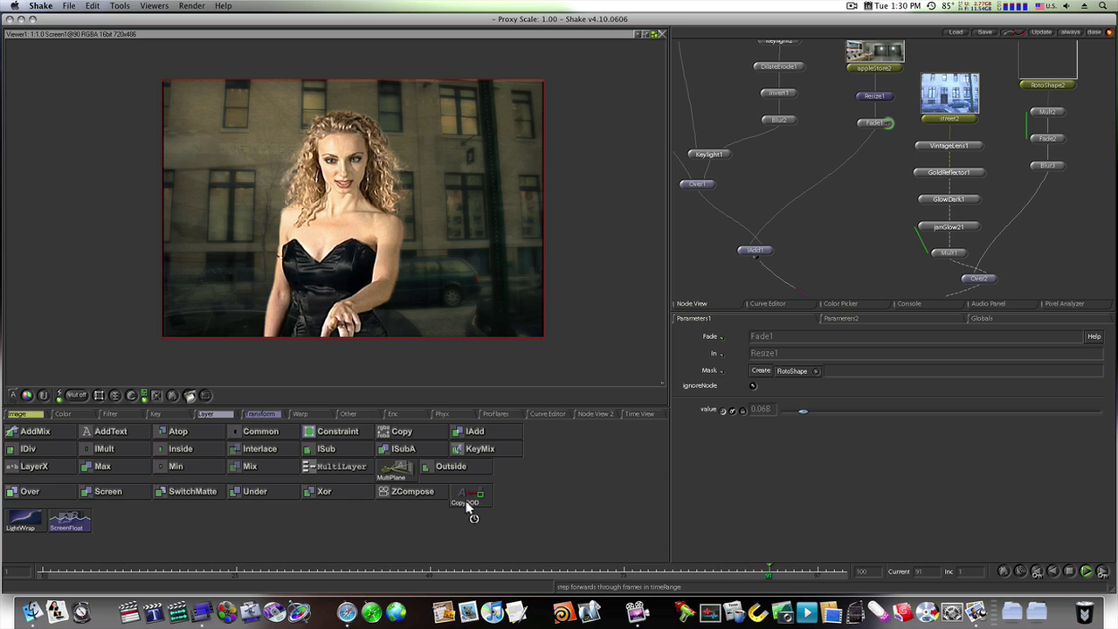
{"action": "left_click", "coordinate": [1069, 570]}
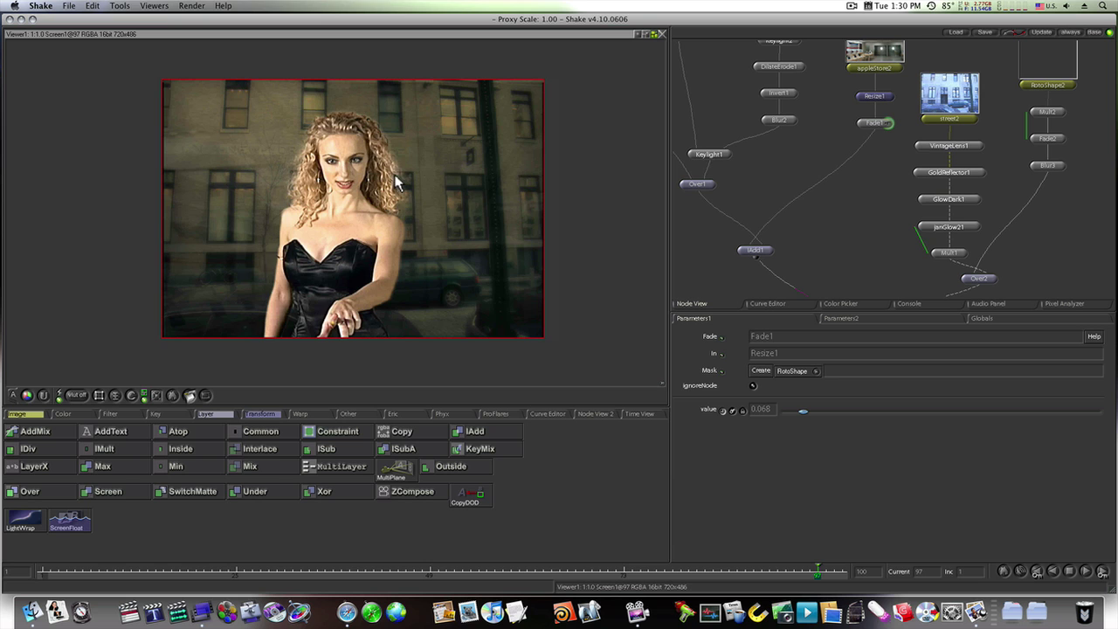
{"action": "scroll", "coordinate": [400, 184], "scroll_direction": "up", "scroll_amount": 5}
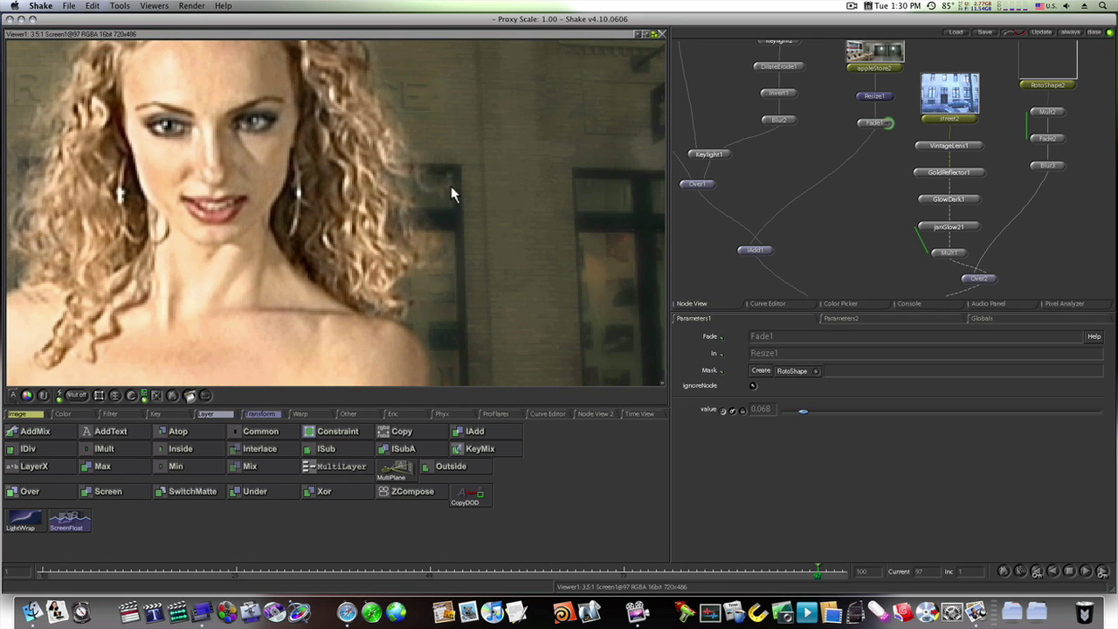
Examine the hair edges up close, then play the composite at full view and stop around frame 63
{"action": "scroll", "coordinate": [451, 186], "scroll_direction": "up", "scroll_amount": 3}
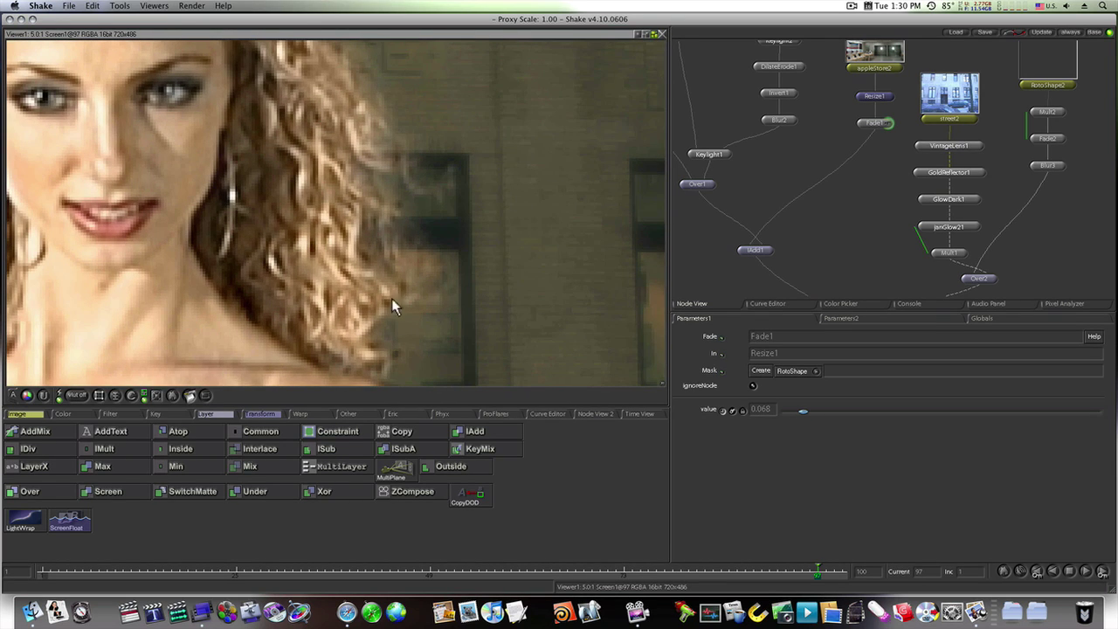
{"action": "scroll", "coordinate": [463, 217], "scroll_direction": "down", "scroll_amount": 8}
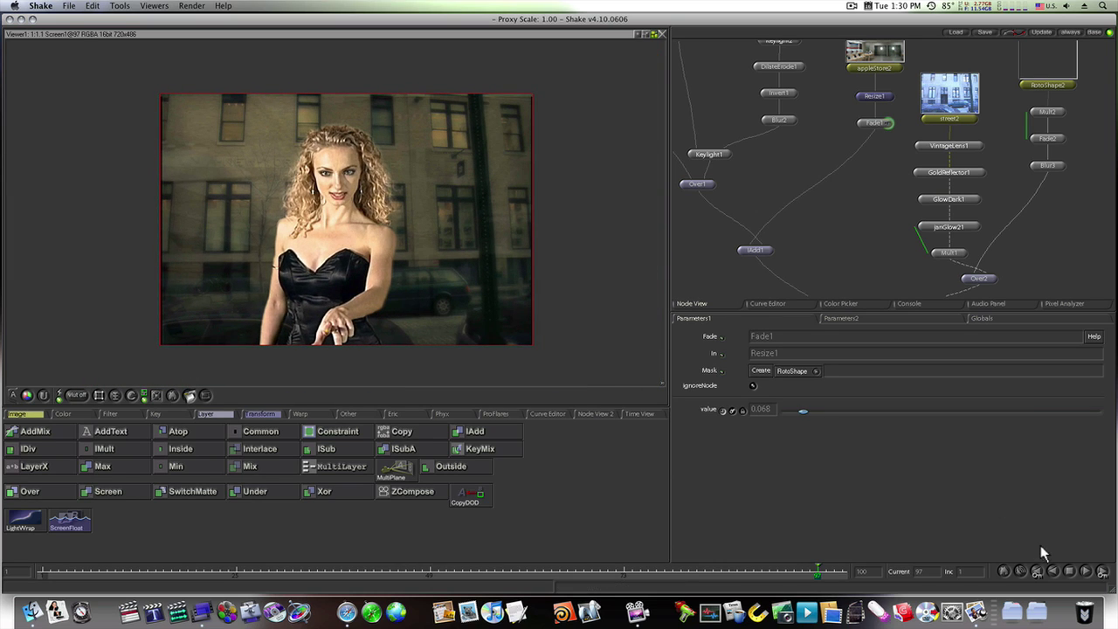
{"action": "left_click", "coordinate": [1086, 572]}
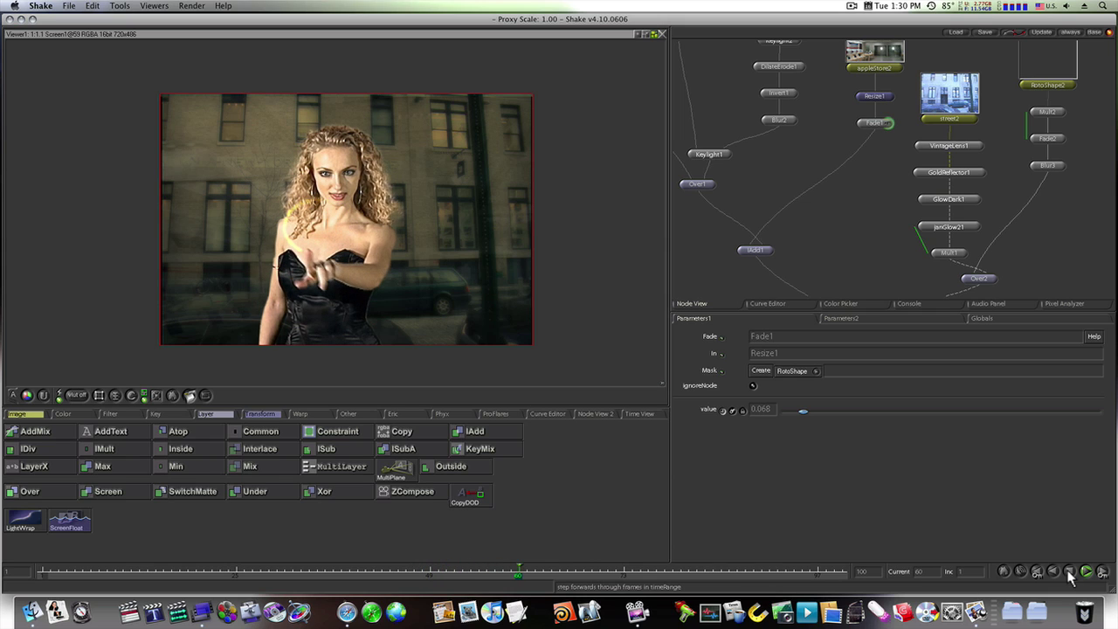
{"action": "left_click", "coordinate": [1071, 573]}
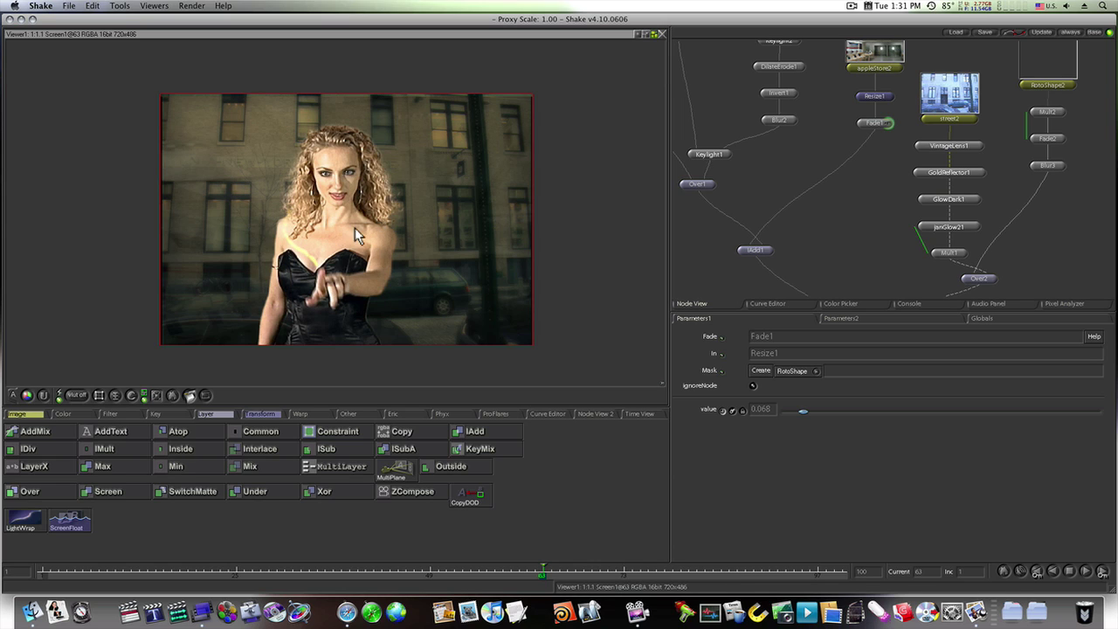
View the IAdd1 and Over3 results, then add a ColorMatch node after Over3
{"action": "left_click_drag", "start_coordinate": [811, 174], "coordinate": [758, 142]}
{"action": "left_click", "coordinate": [753, 134]}
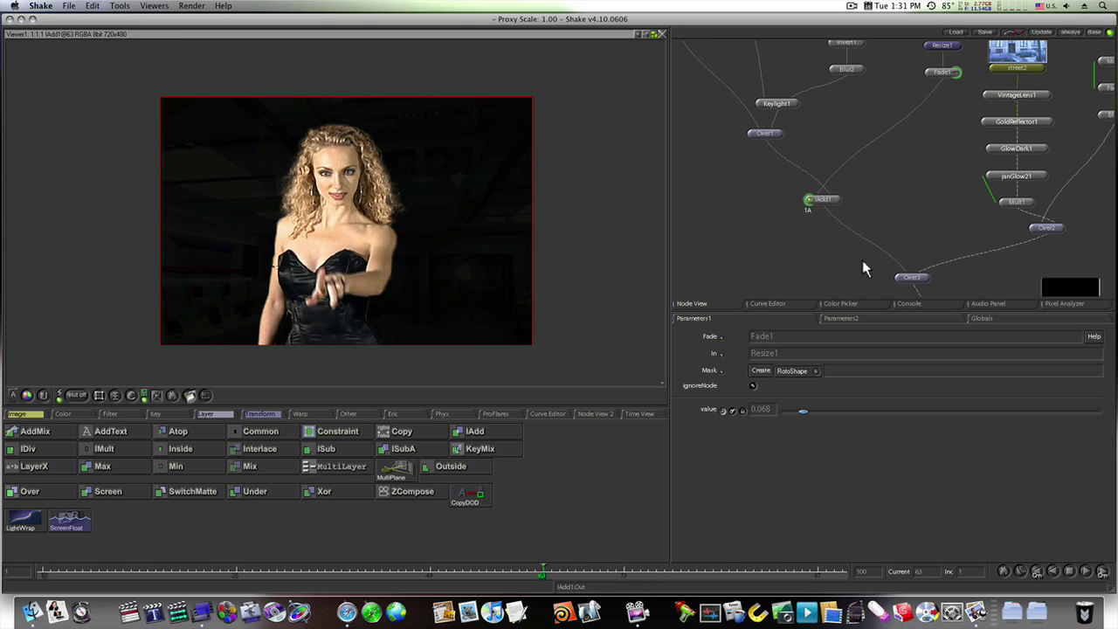
{"action": "left_click", "coordinate": [900, 276]}
{"action": "left_click_drag", "start_coordinate": [897, 272], "coordinate": [854, 200]}
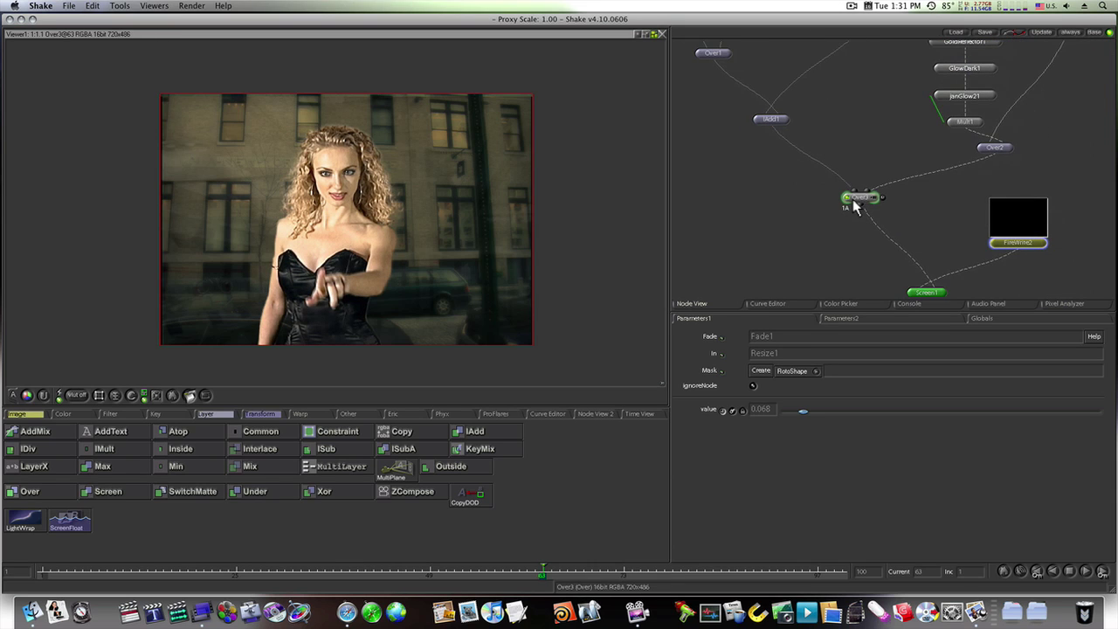
{"action": "left_click", "coordinate": [861, 198]}
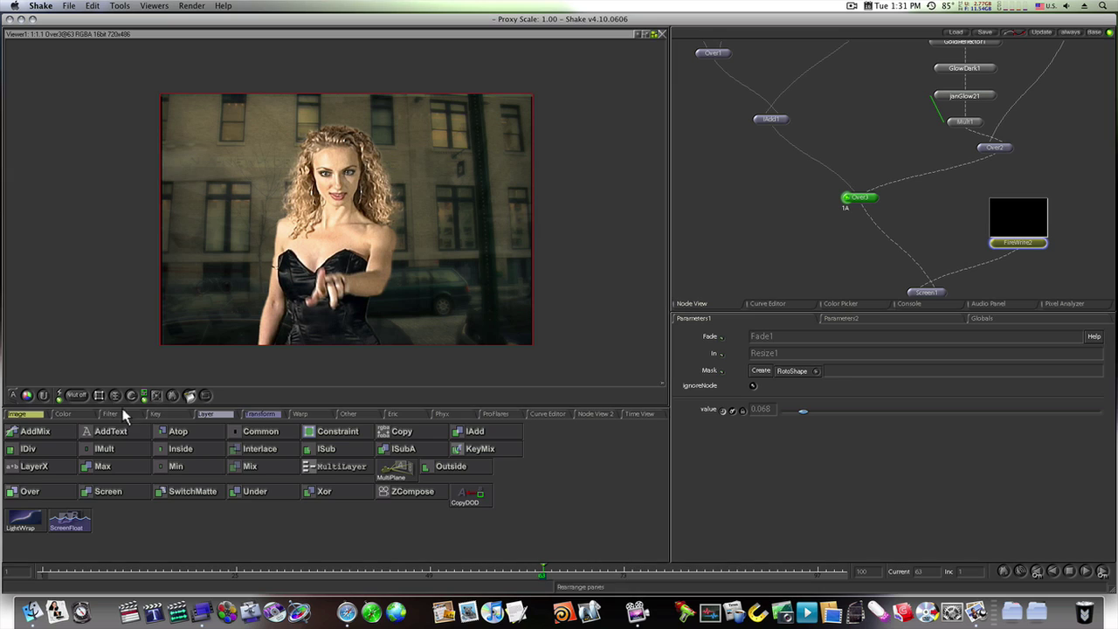
{"action": "left_click", "coordinate": [65, 415]}
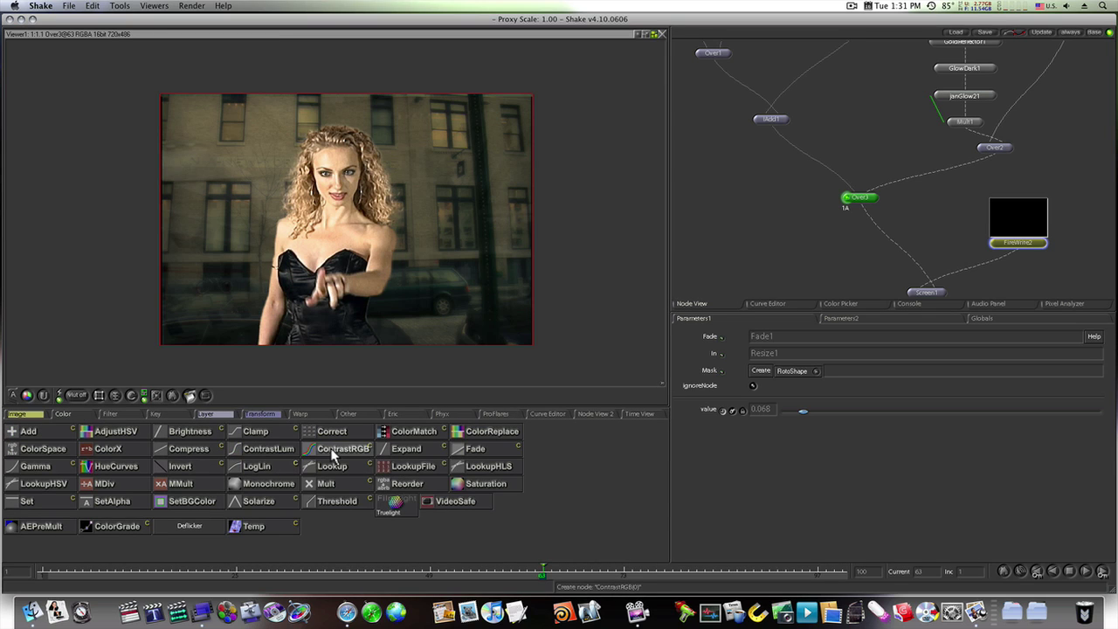
{"action": "left_click", "coordinate": [403, 431]}
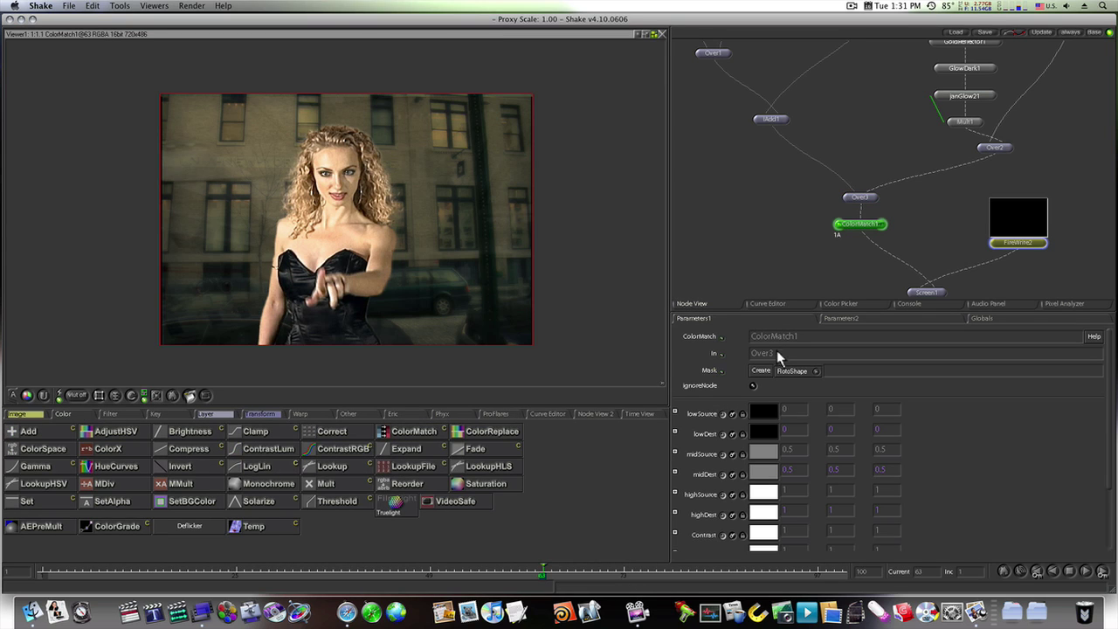
Sample ColorMatch1's lowSource from the woman's shoulder, try the lit background window as lowDest, and undo the lowDest change
{"action": "left_click", "coordinate": [767, 416]}
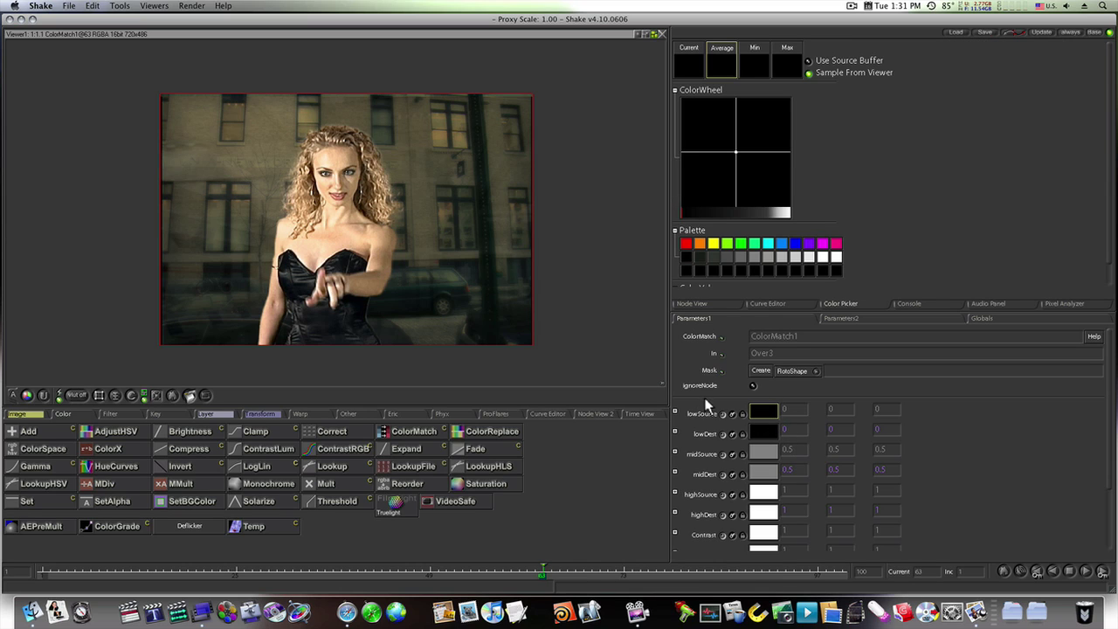
{"action": "left_click", "coordinate": [384, 239]}
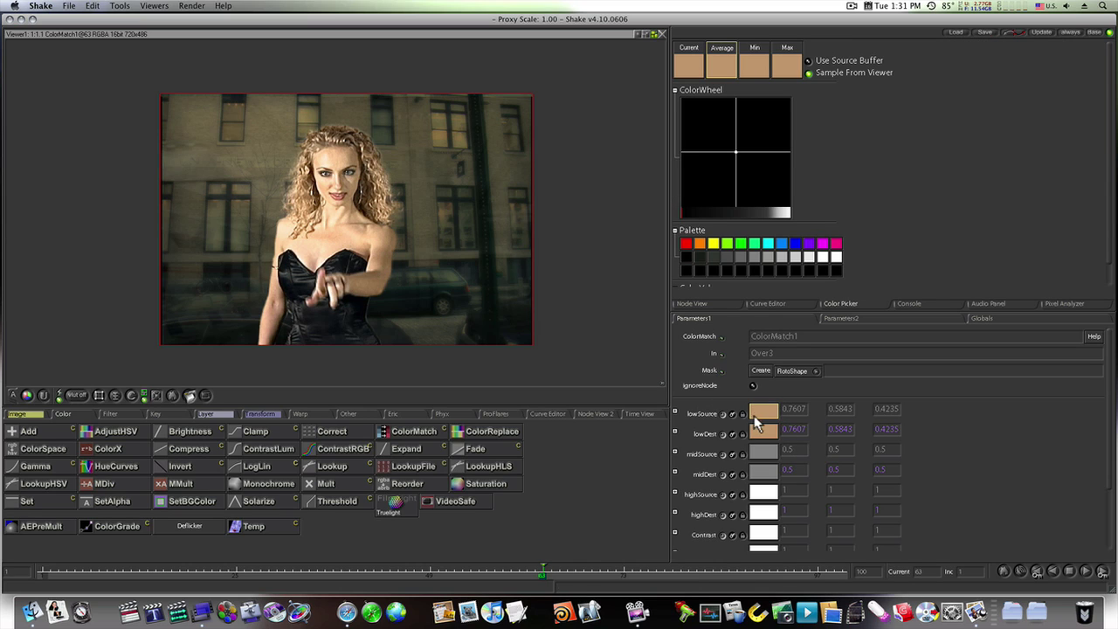
{"action": "left_click", "coordinate": [438, 137]}
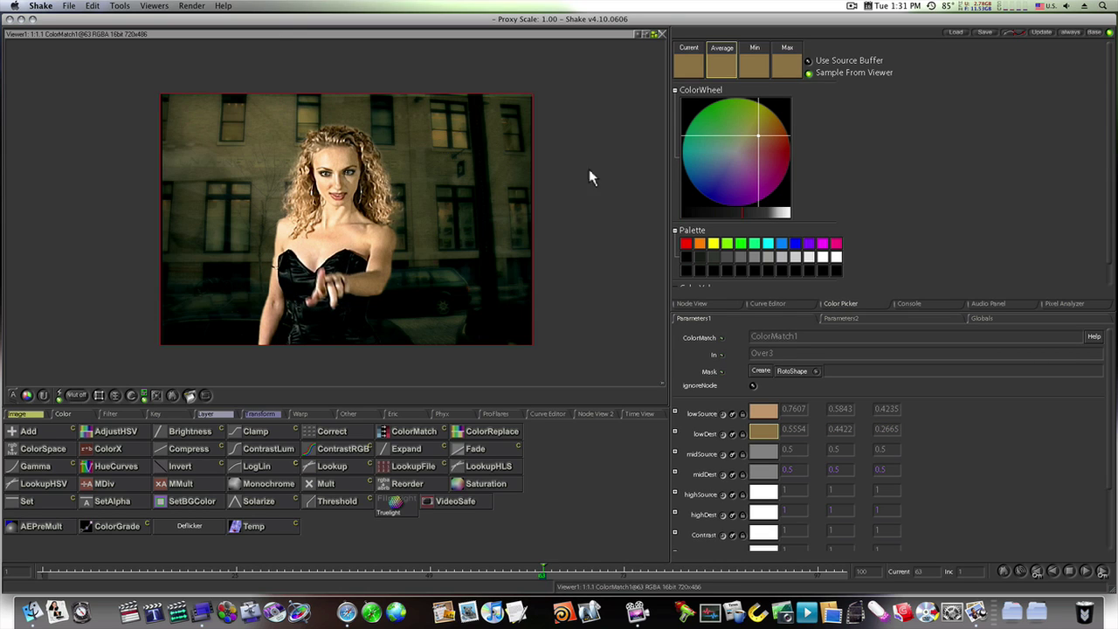
{"action": "left_click", "coordinate": [729, 303]}
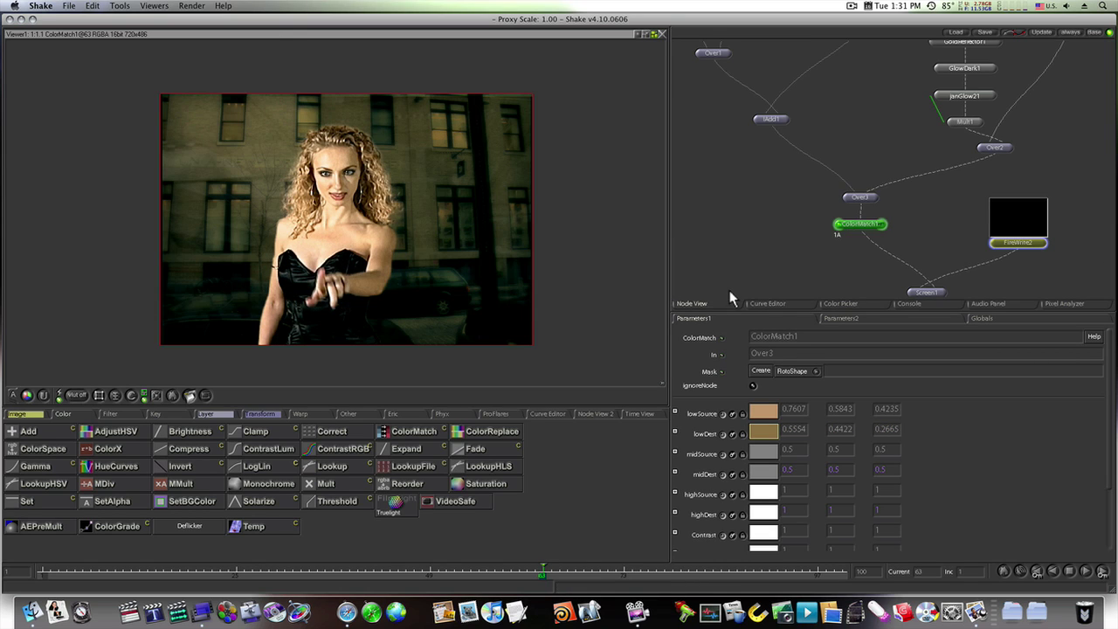
{"action": "key", "text": "super+z"}
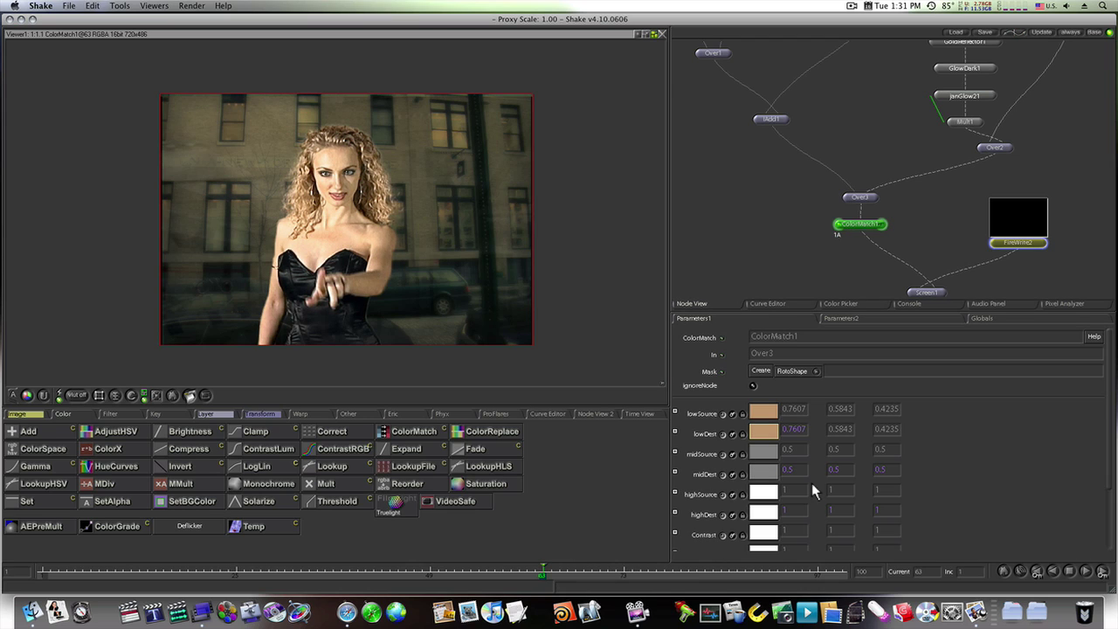
Sample midSource from the bright skin on the woman's chest, try a background wall colour as midDest, and undo the midDest change
{"action": "left_click", "coordinate": [770, 446]}
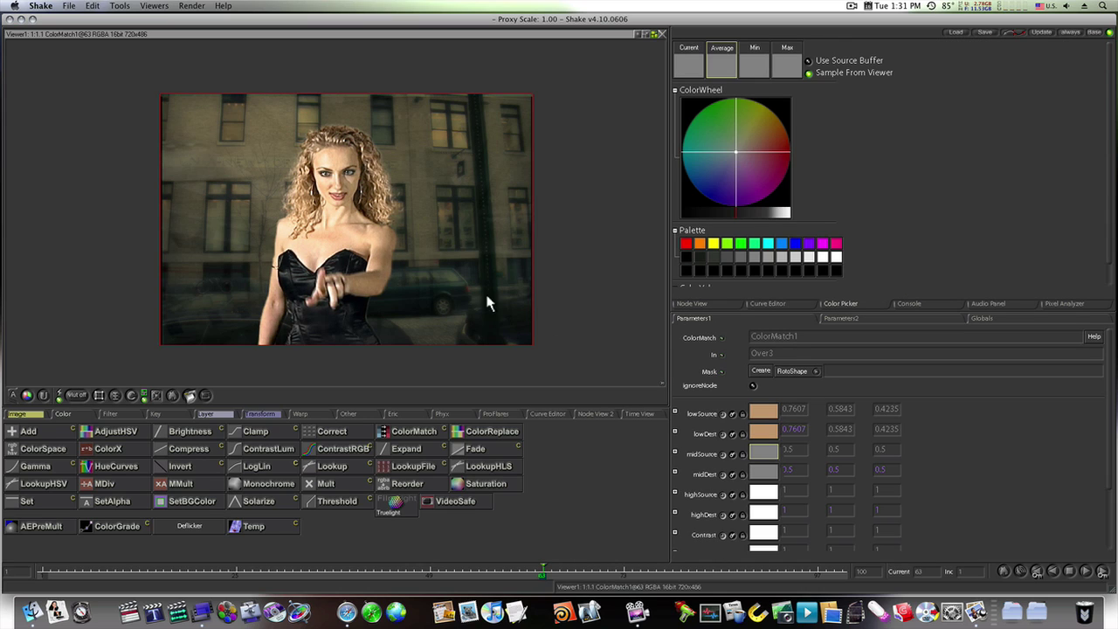
{"action": "left_click", "coordinate": [363, 243]}
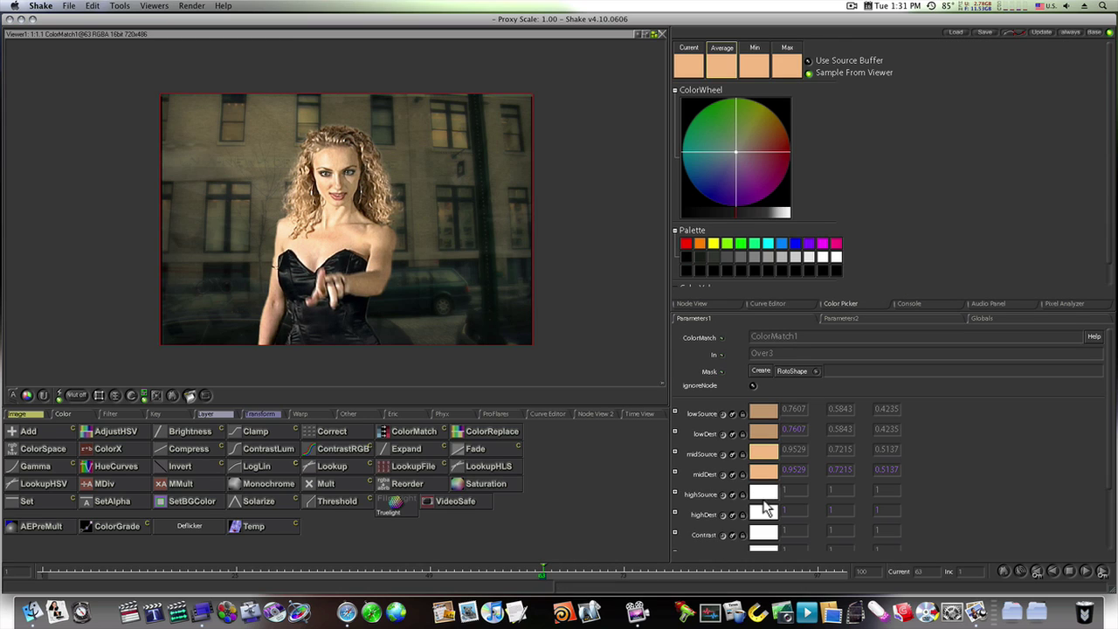
{"action": "left_click", "coordinate": [426, 232]}
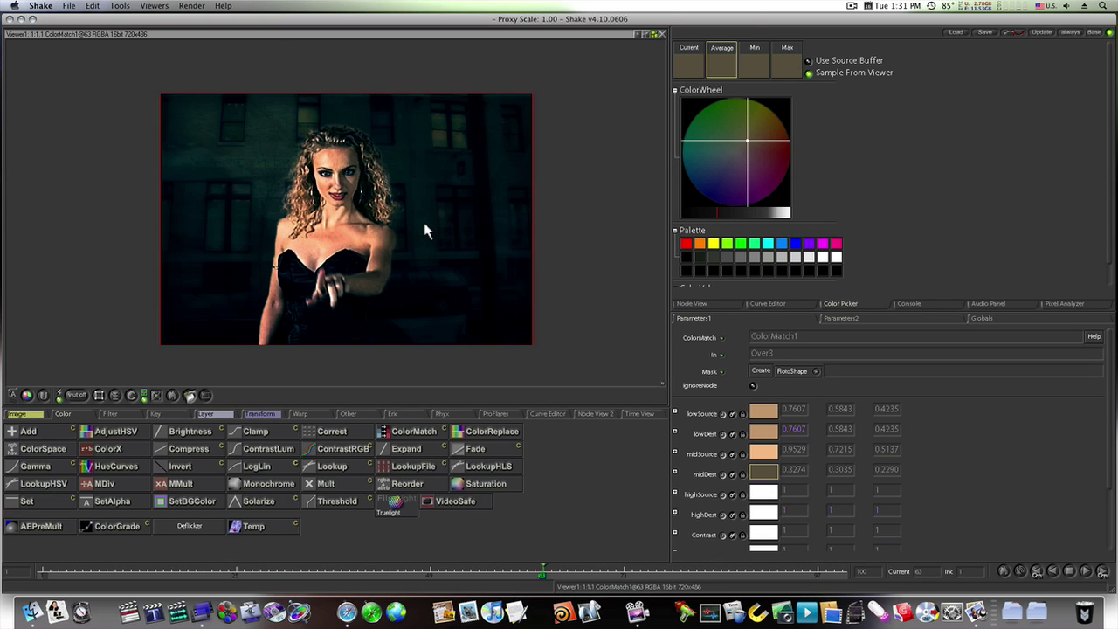
{"action": "key", "text": "ctrl+z"}
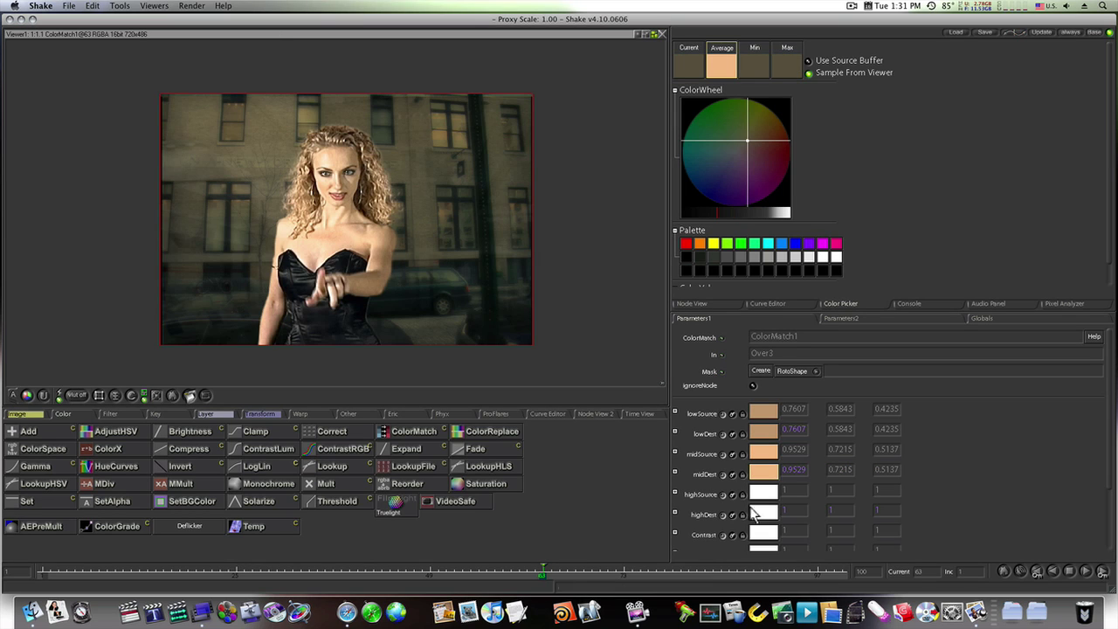
Sample highSource from the woman's brightest skin, try a background wall colour as highDest, and undo the highDest change
{"action": "left_click", "coordinate": [768, 503]}
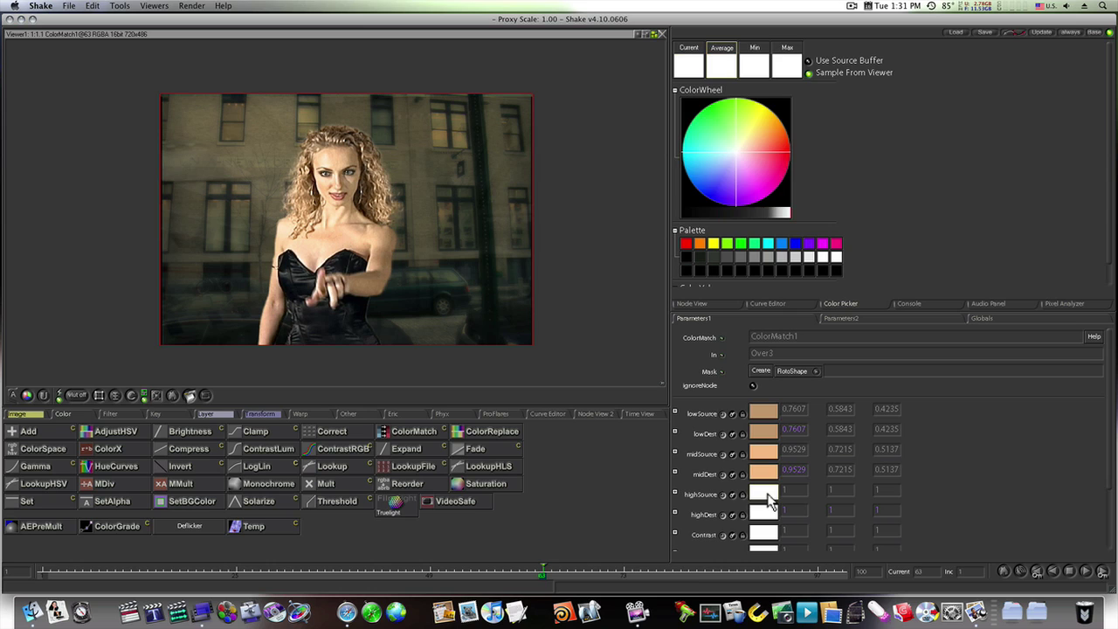
{"action": "left_click", "coordinate": [322, 229]}
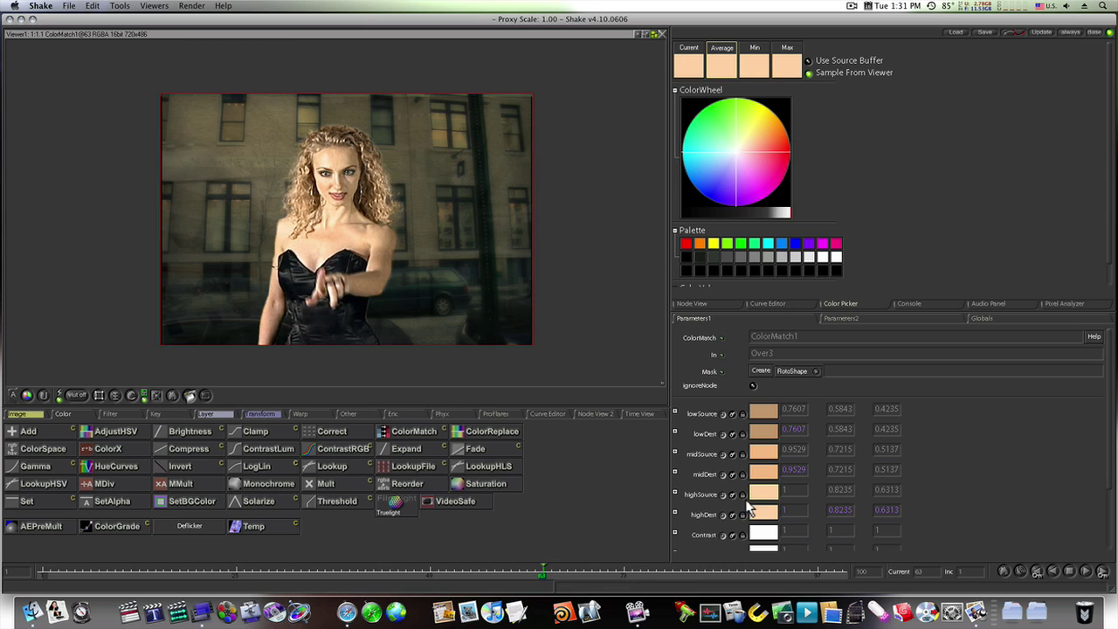
{"action": "scroll", "coordinate": [766, 528], "scroll_direction": "down", "scroll_amount": 1}
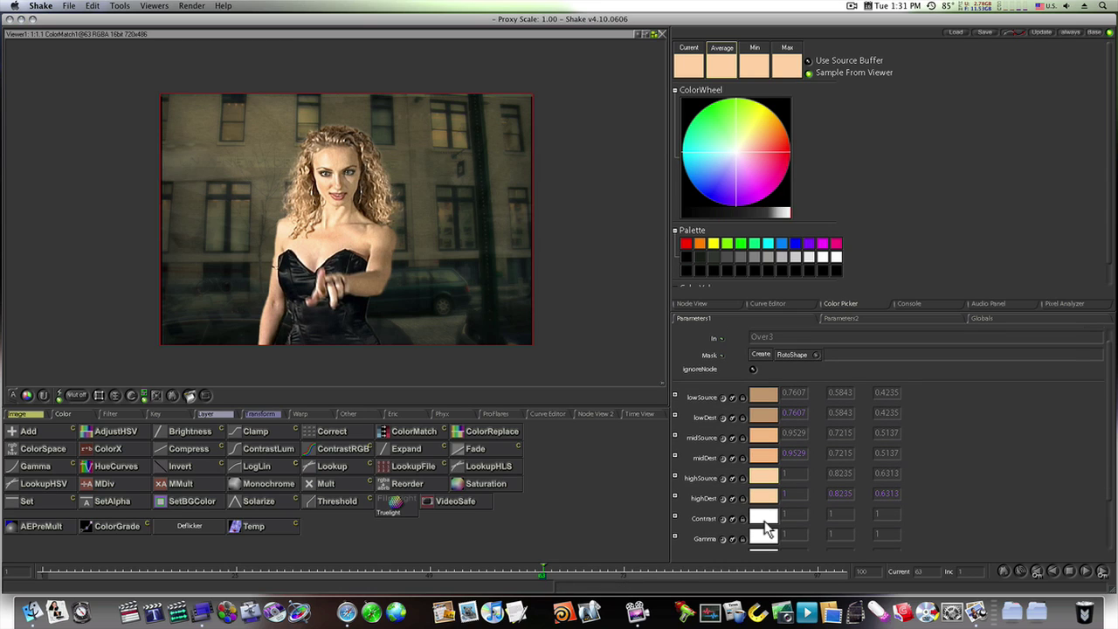
{"action": "left_click", "coordinate": [766, 505]}
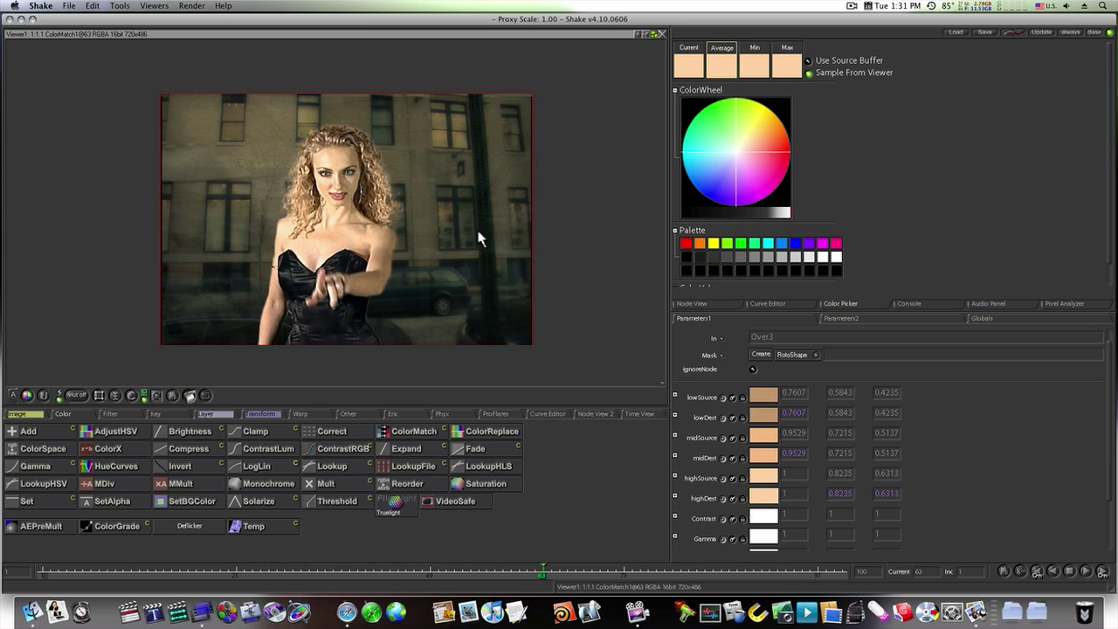
{"action": "left_click", "coordinate": [429, 219]}
{"action": "key", "text": "ctrl+z"}
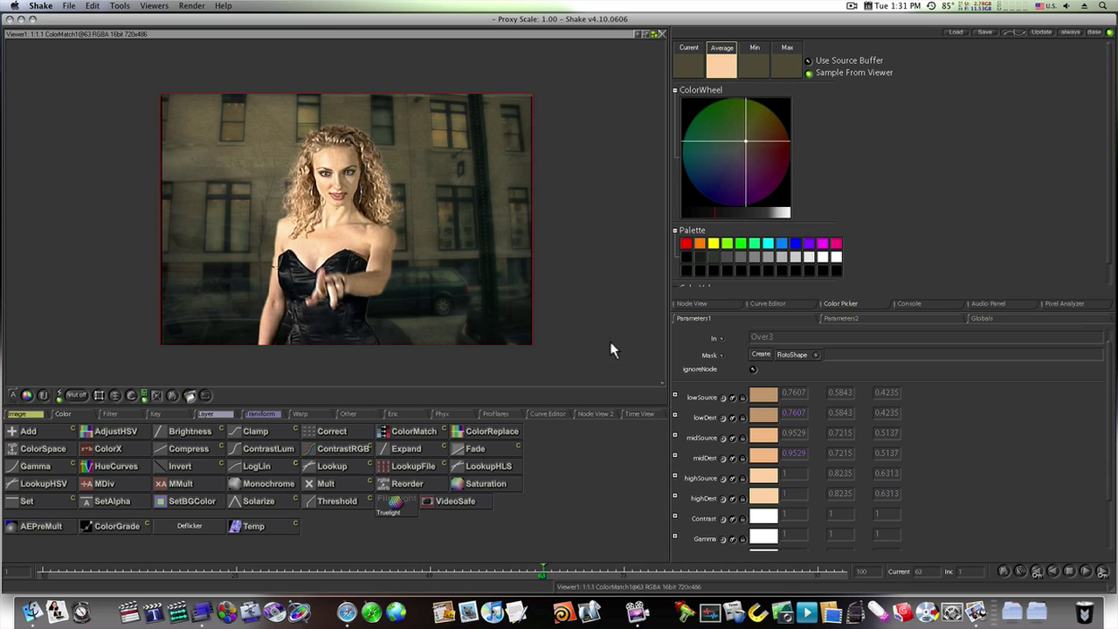
Expand ColorMatch1's highDest controls and lower its overall level to 0.754
{"action": "left_click", "coordinate": [758, 521]}
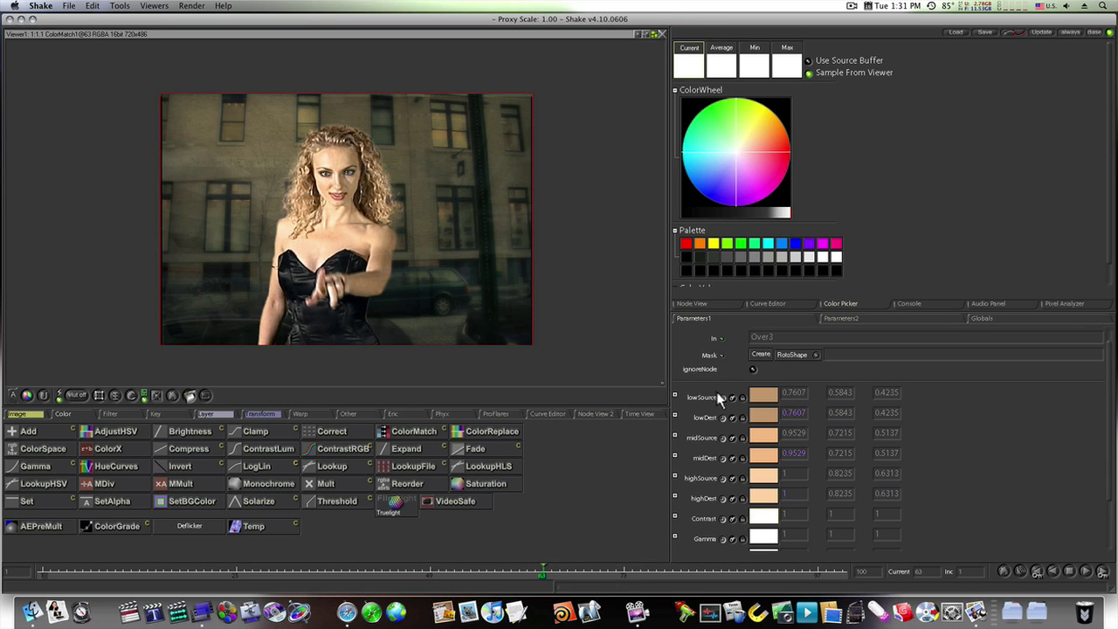
{"action": "scroll", "coordinate": [723, 432], "scroll_direction": "down", "scroll_amount": 1}
{"action": "left_click", "coordinate": [676, 476]}
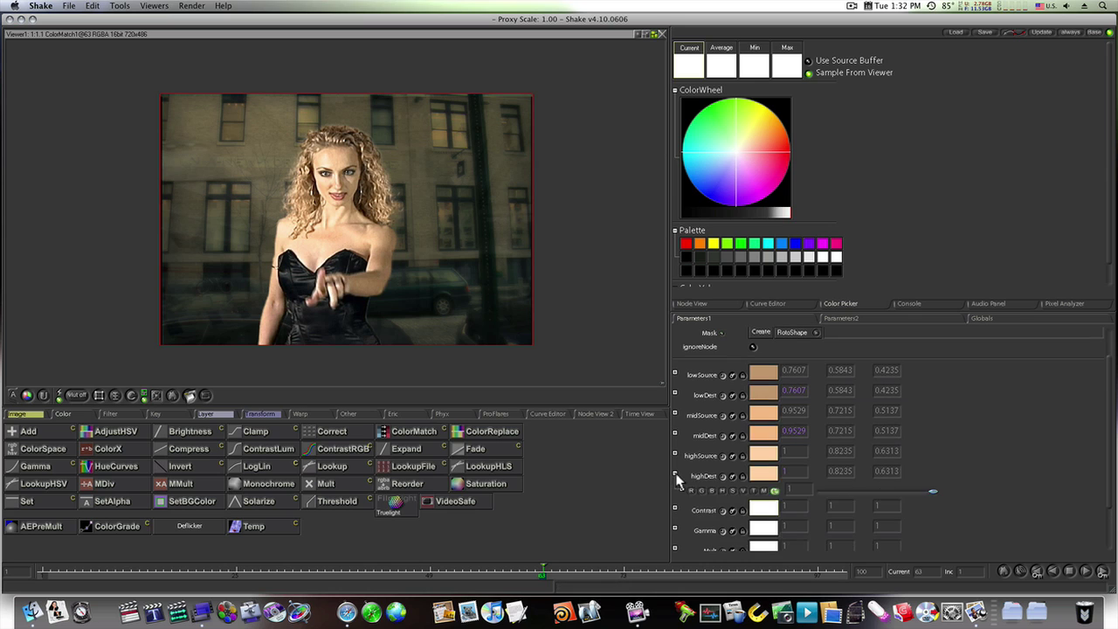
{"action": "left_click_drag", "start_coordinate": [930, 492], "coordinate": [906, 495]}
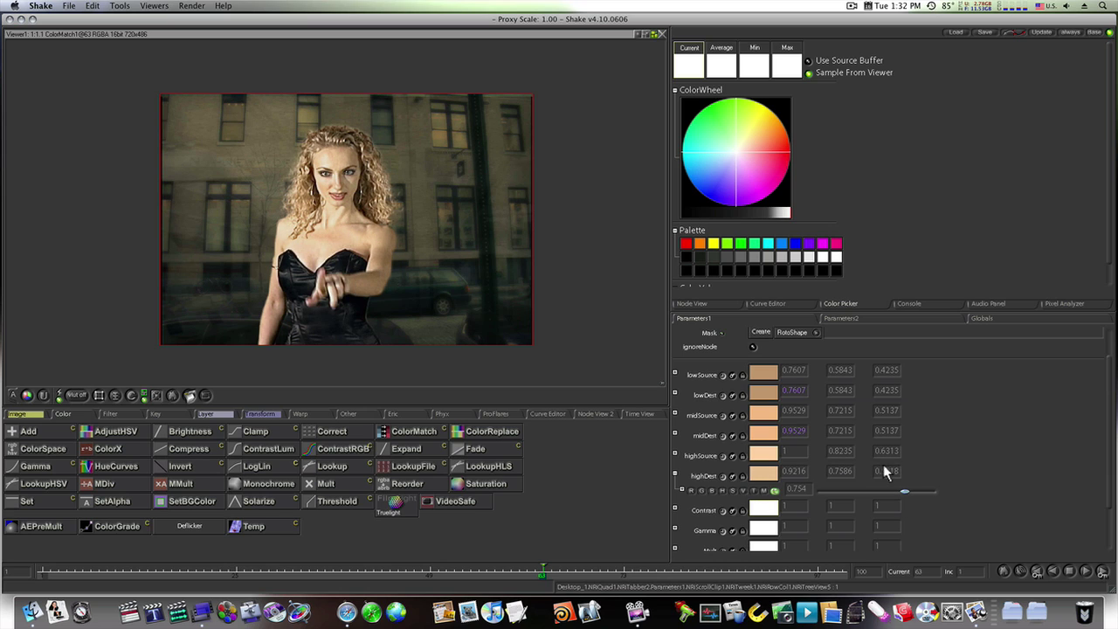
Add a Saturation node after ColorMatch1 and set its value to 0.8396
{"action": "left_click", "coordinate": [725, 306]}
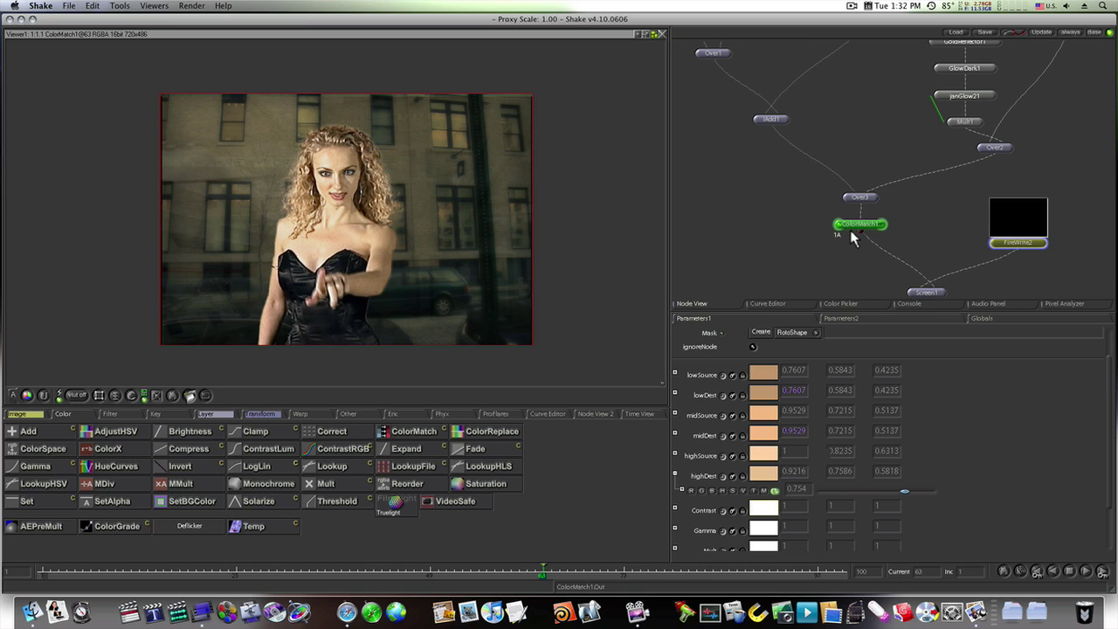
{"action": "left_click", "coordinate": [481, 483]}
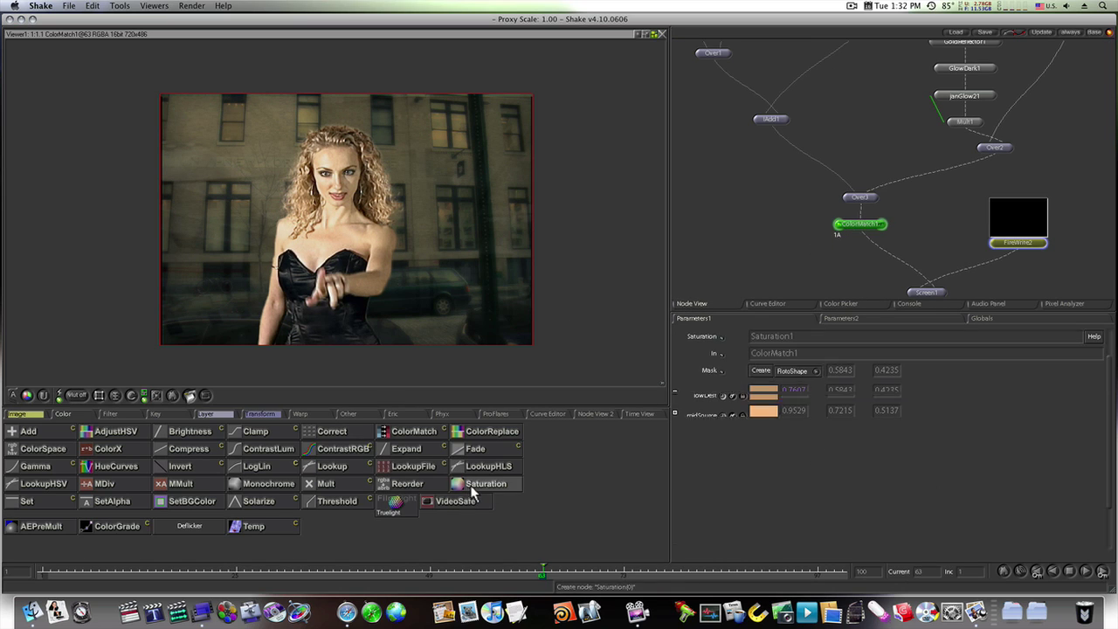
{"action": "left_click_drag", "start_coordinate": [887, 416], "coordinate": [874, 418]}
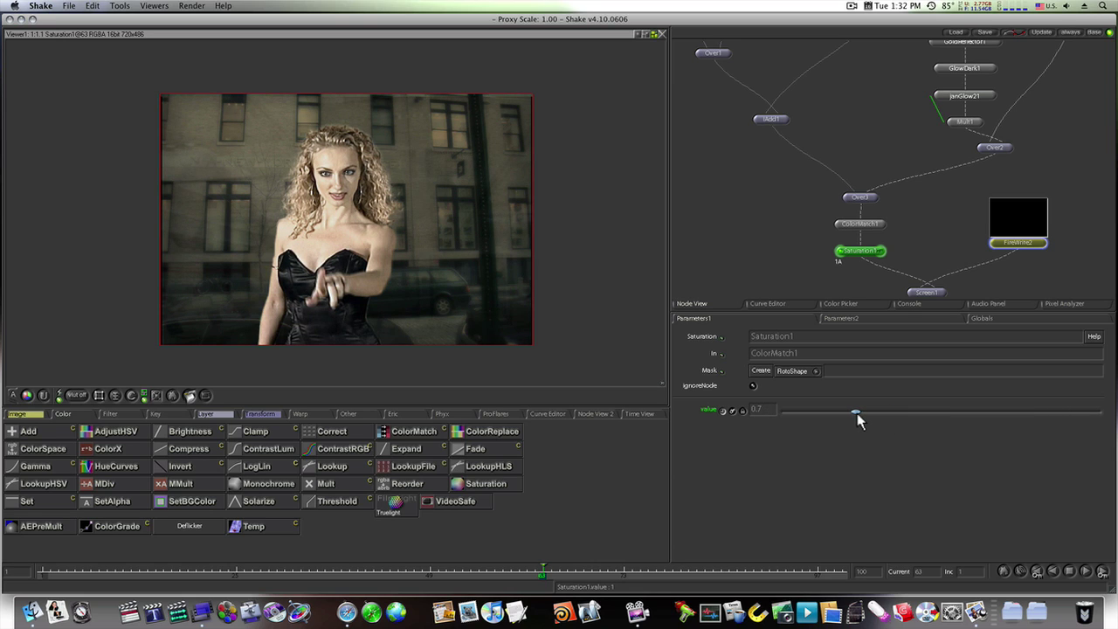
{"action": "mouse_move", "coordinate": [857, 415]}
{"action": "left_mouse_down"}
{"action": "mouse_move", "coordinate": [883, 415]}
{"action": "mouse_move", "coordinate": [860, 415]}
{"action": "mouse_move", "coordinate": [871, 417]}
{"action": "left_mouse_up"}
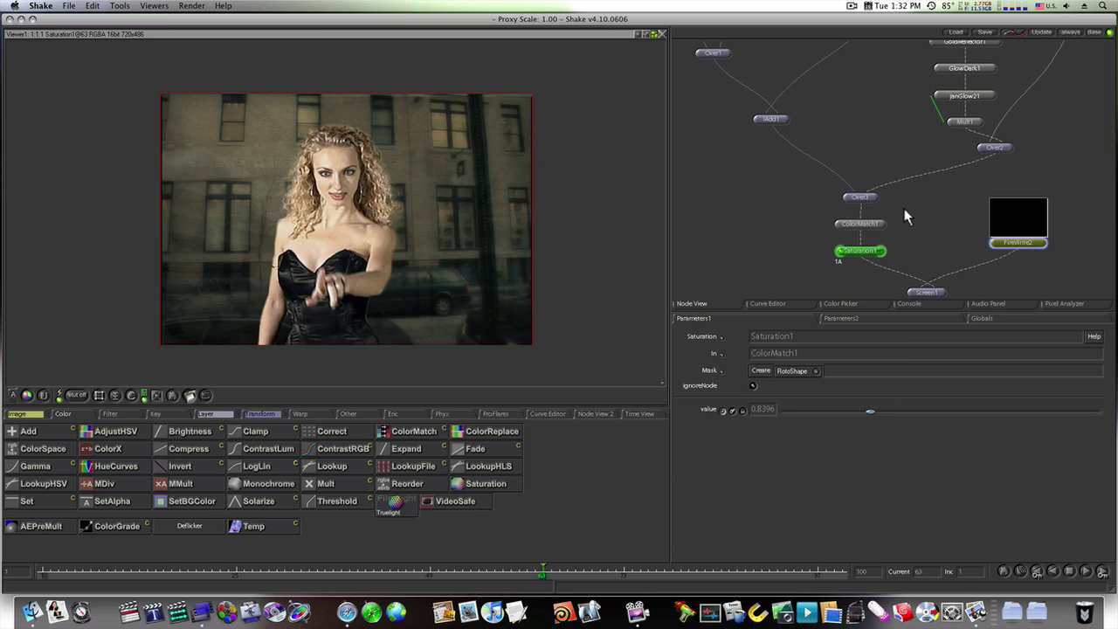
Extract Saturation1 from below ColorMatch1 and insert it between IAdd1 and Over3
{"action": "left_click_drag", "start_coordinate": [903, 215], "coordinate": [913, 161]}
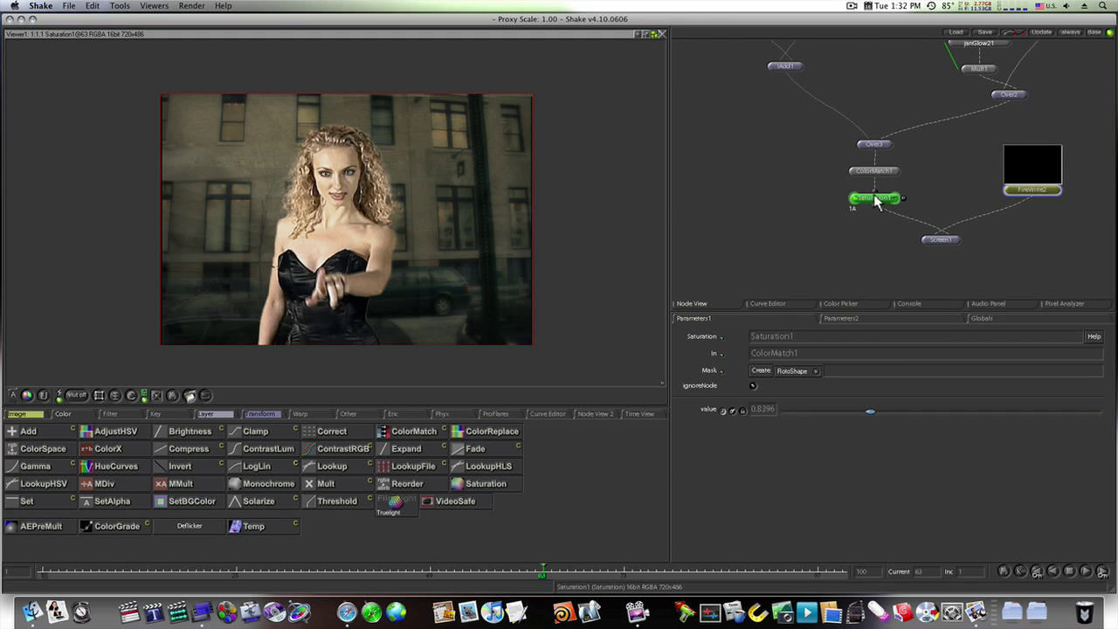
{"action": "left_click_drag", "start_coordinate": [884, 205], "coordinate": [819, 232]}
{"action": "scroll", "coordinate": [874, 262], "scroll_direction": "down", "scroll_amount": 3}
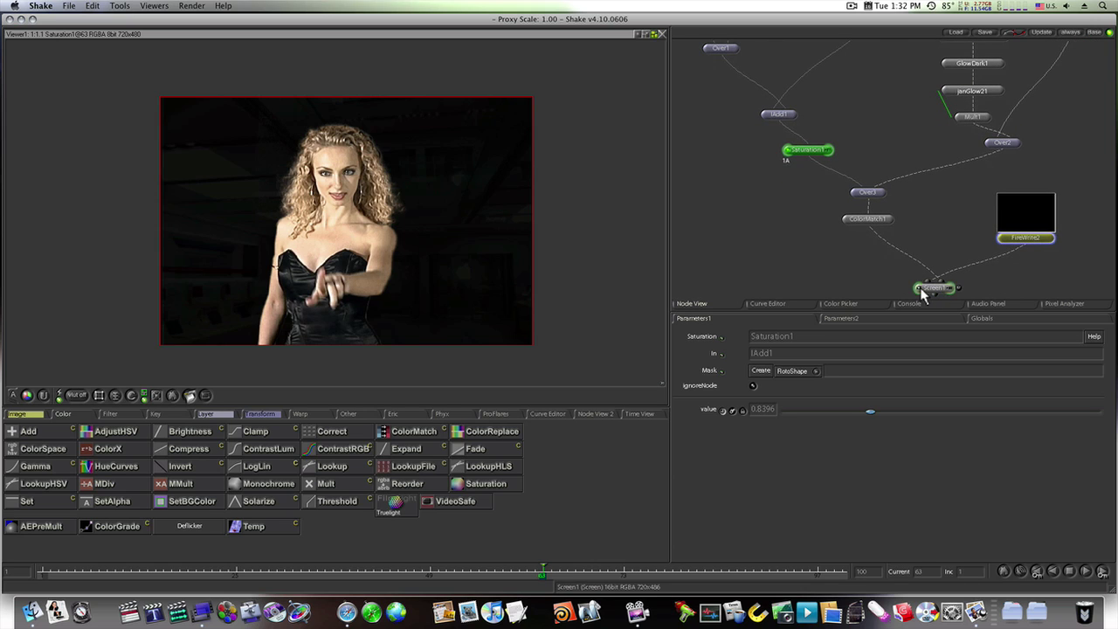
View the Screen1 composite and lower the Saturation1 value to 0.6620 to mute the woman's colours
{"action": "left_click", "coordinate": [920, 288]}
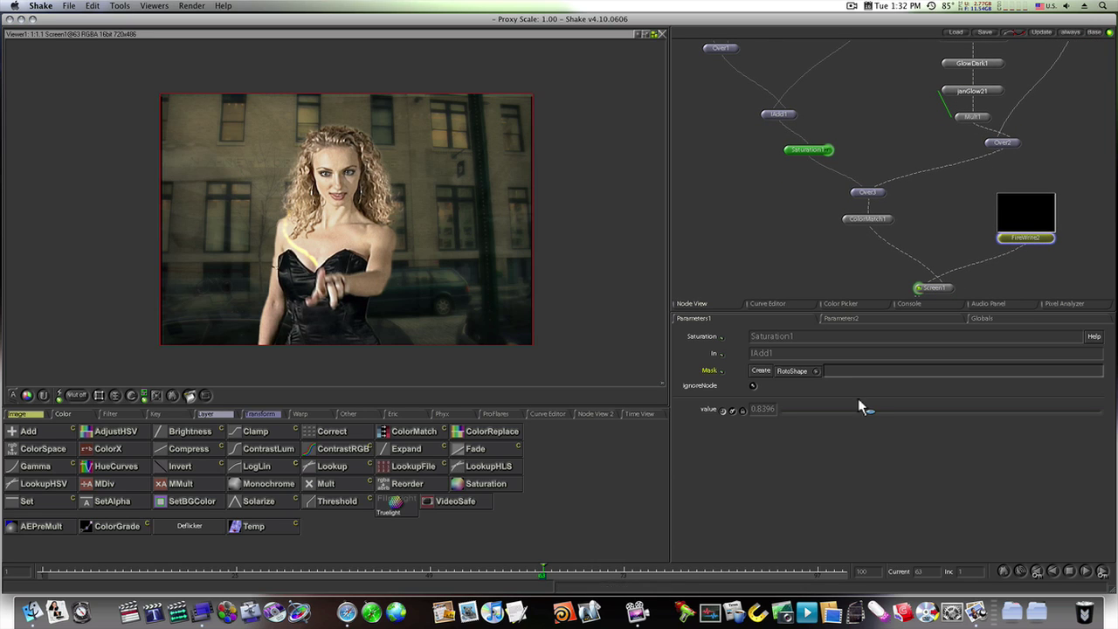
{"action": "left_click_drag", "start_coordinate": [871, 414], "coordinate": [849, 429]}
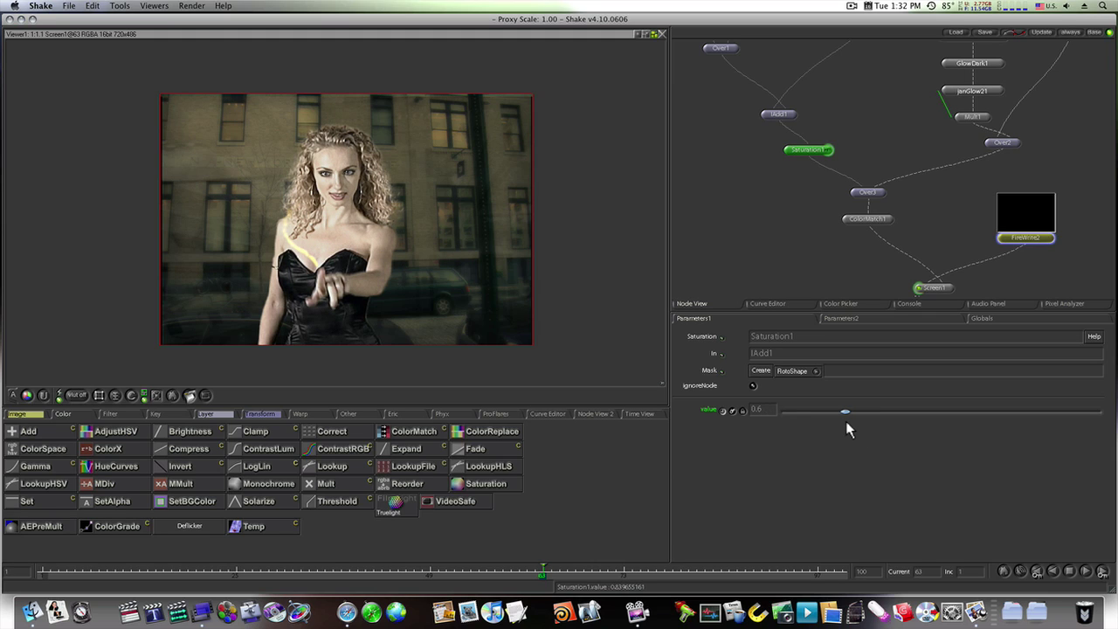
{"action": "left_click_drag", "start_coordinate": [845, 423], "coordinate": [855, 411]}
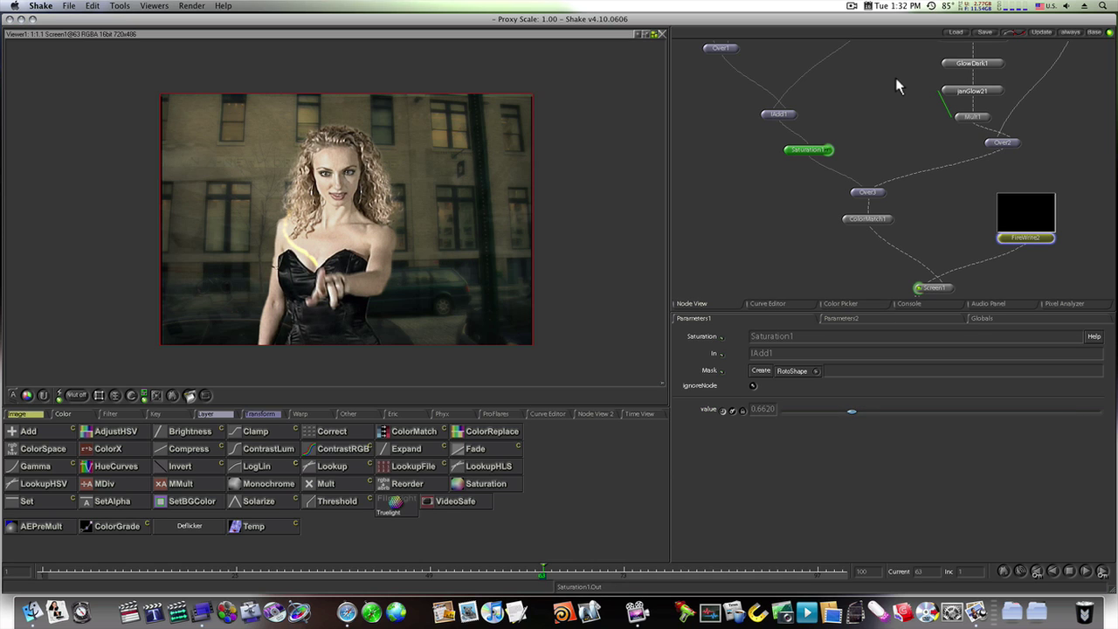
Examine the complete node tree in an enlarged node view, then restore the normal workspace layout
{"action": "key", "text": "grave"}
{"action": "left_click_drag", "start_coordinate": [826, 165], "coordinate": [474, 399]}
{"action": "key", "text": "grave"}
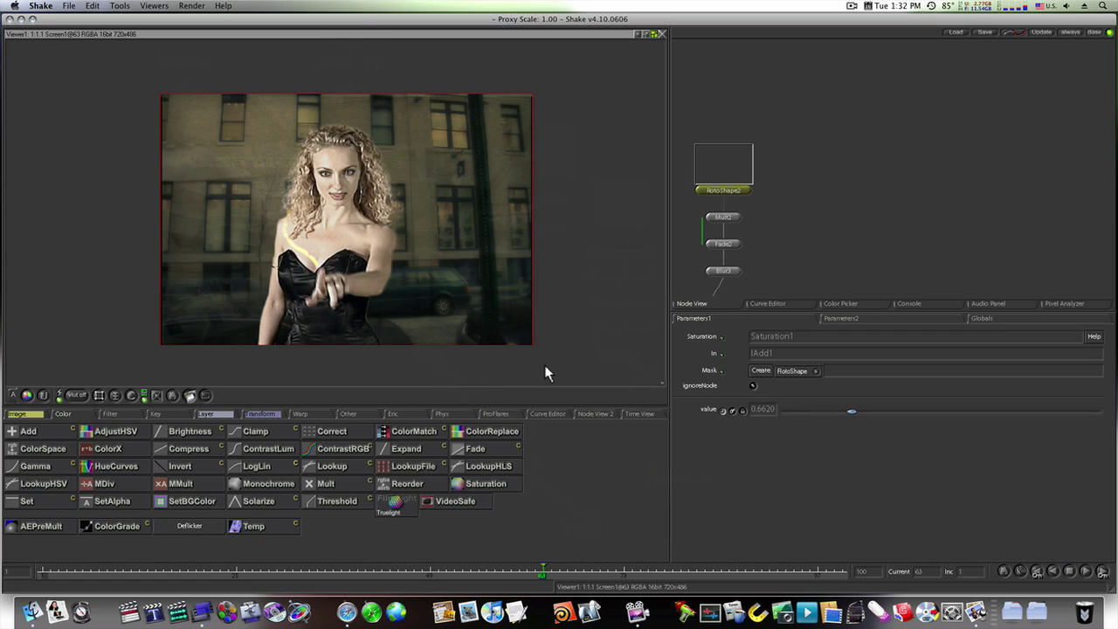
{"action": "key", "text": "grave"}
{"action": "scroll", "coordinate": [637, 278], "scroll_direction": "down", "scroll_amount": 3}
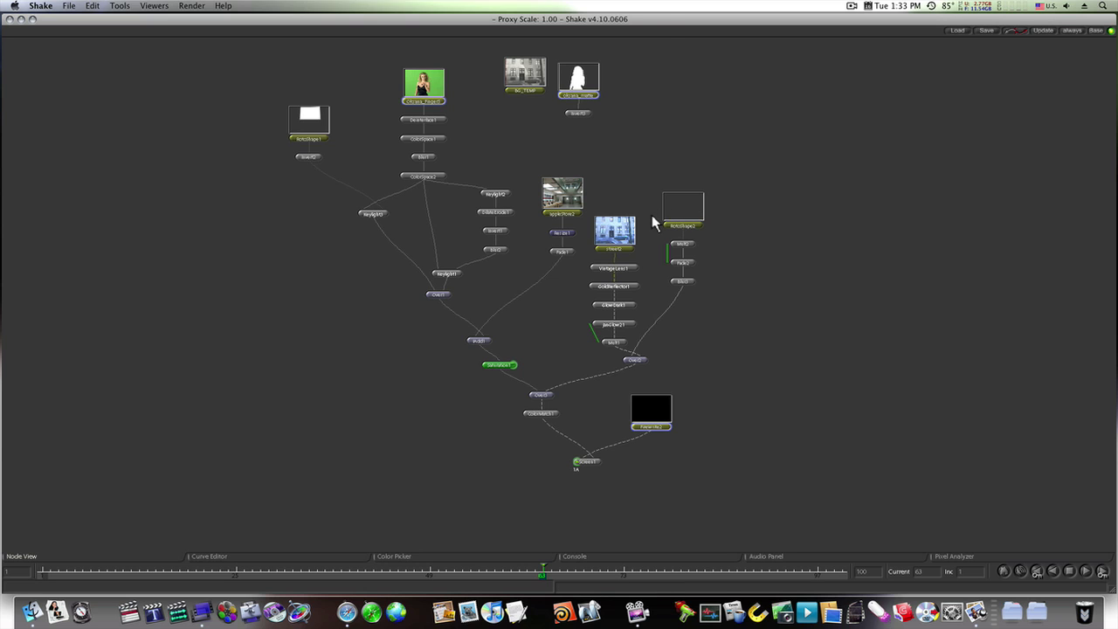
{"action": "key", "text": "space"}
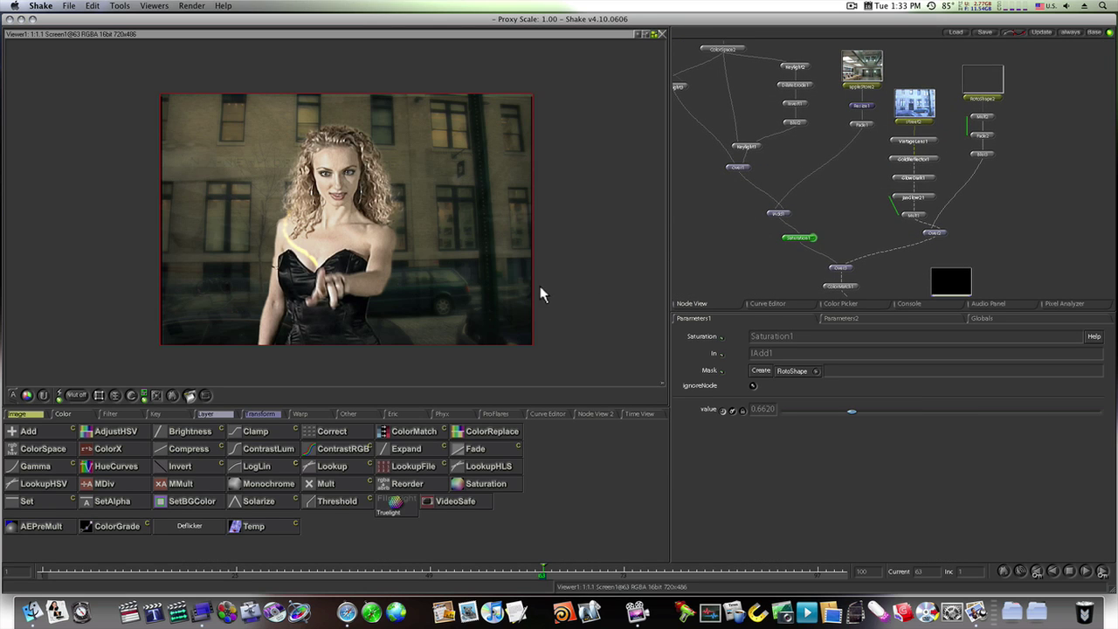